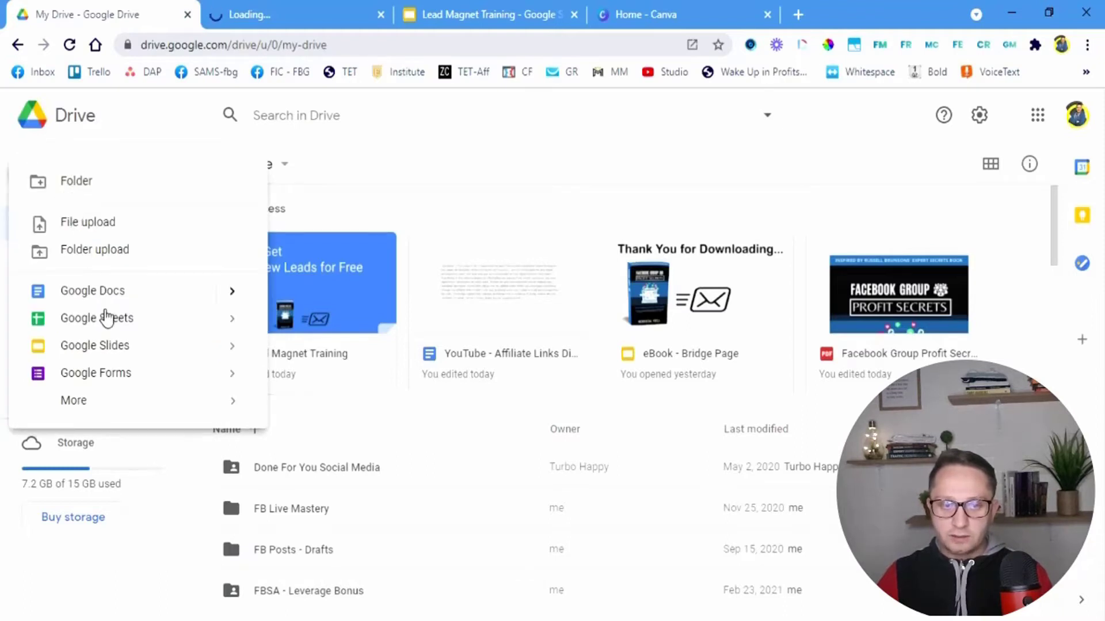
Step: Create a new blank Google Slides presentation
{"action": "left_click", "coordinate": [124, 352]}
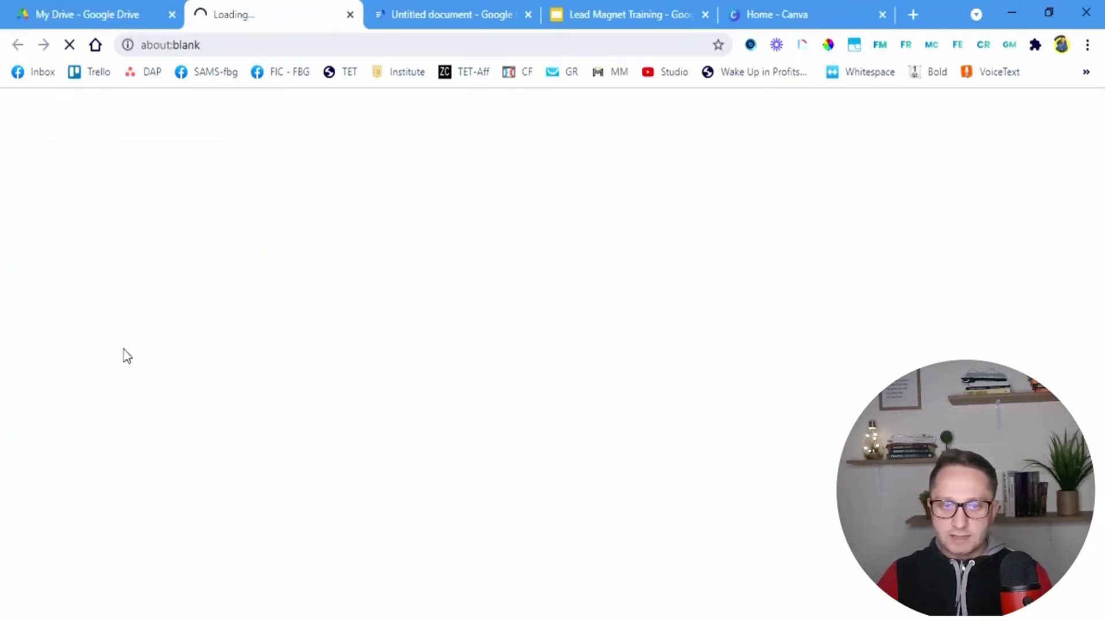
Step: Rename the untitled document as "eBook - Winning Tactics For FACEBOOK ENGAGEMENT" and enter "Winning Tactics For FACEBOOK ENGAGEMENT" on its page
{"action": "left_click", "coordinate": [415, 8]}
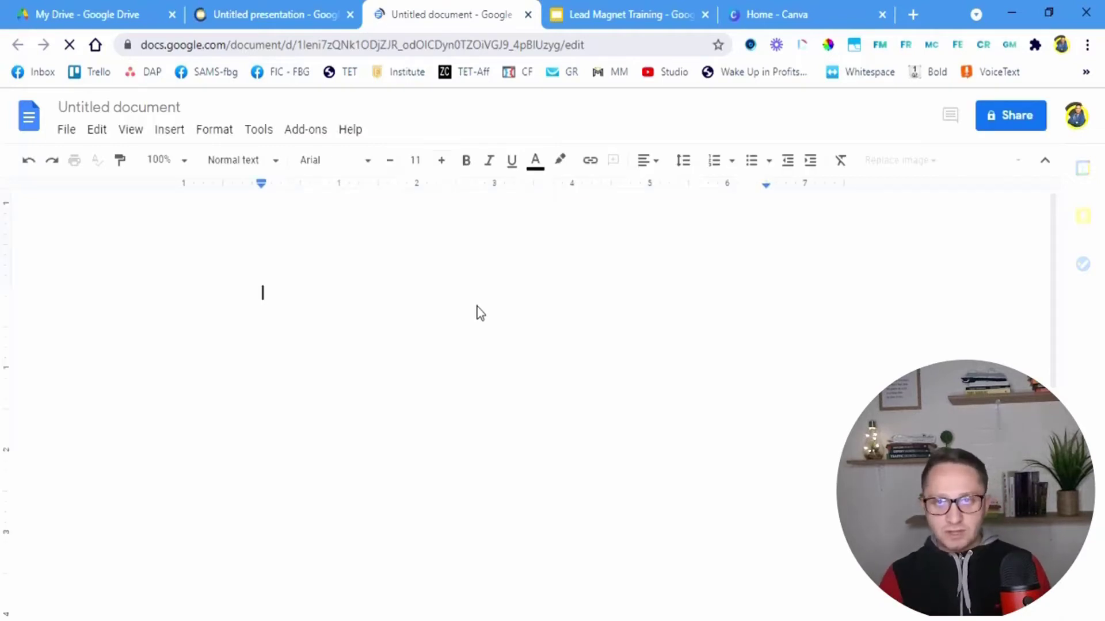
{"action": "left_click", "coordinate": [161, 110]}
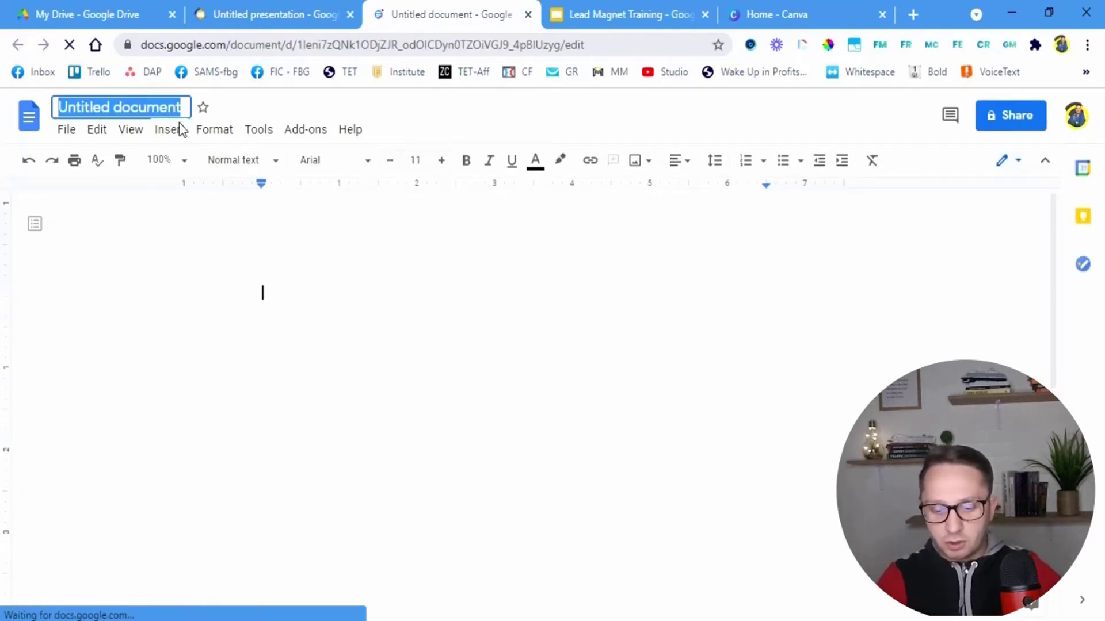
{"action": "type", "text": "eBook -"}
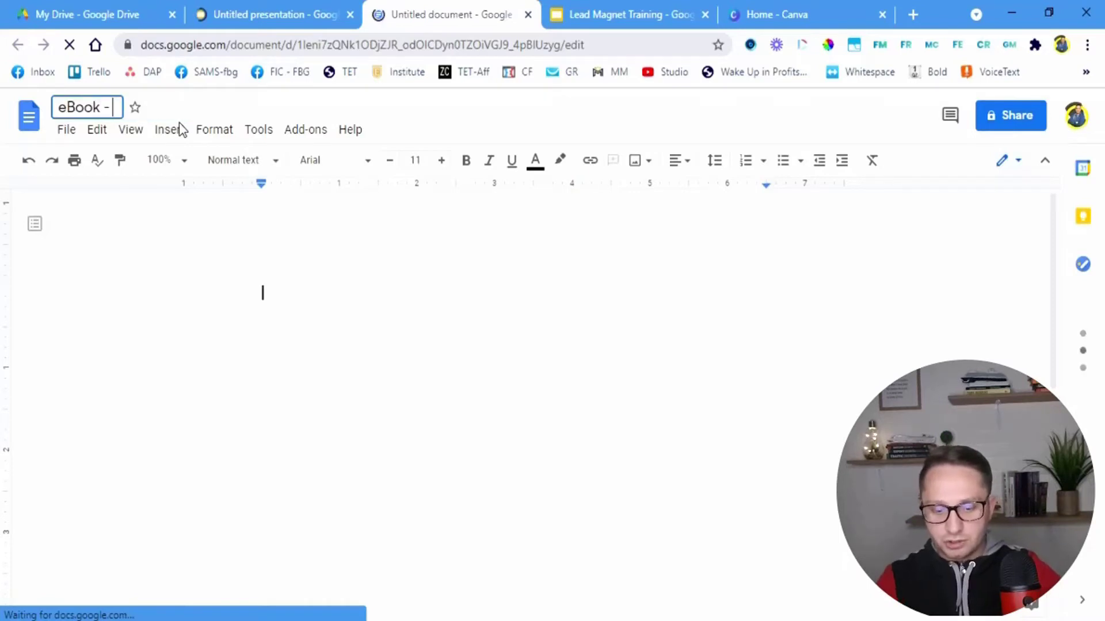
{"action": "type", "text": " Winning Tactics For FACEBOOK ENGAGEMENT"}
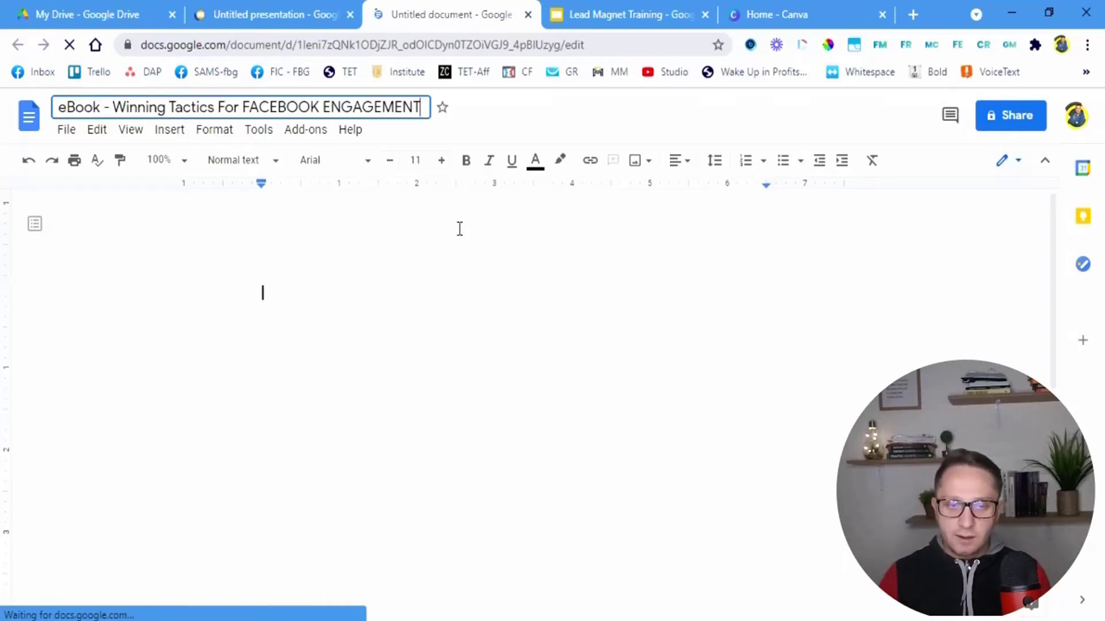
{"action": "double_click", "coordinate": [475, 320]}
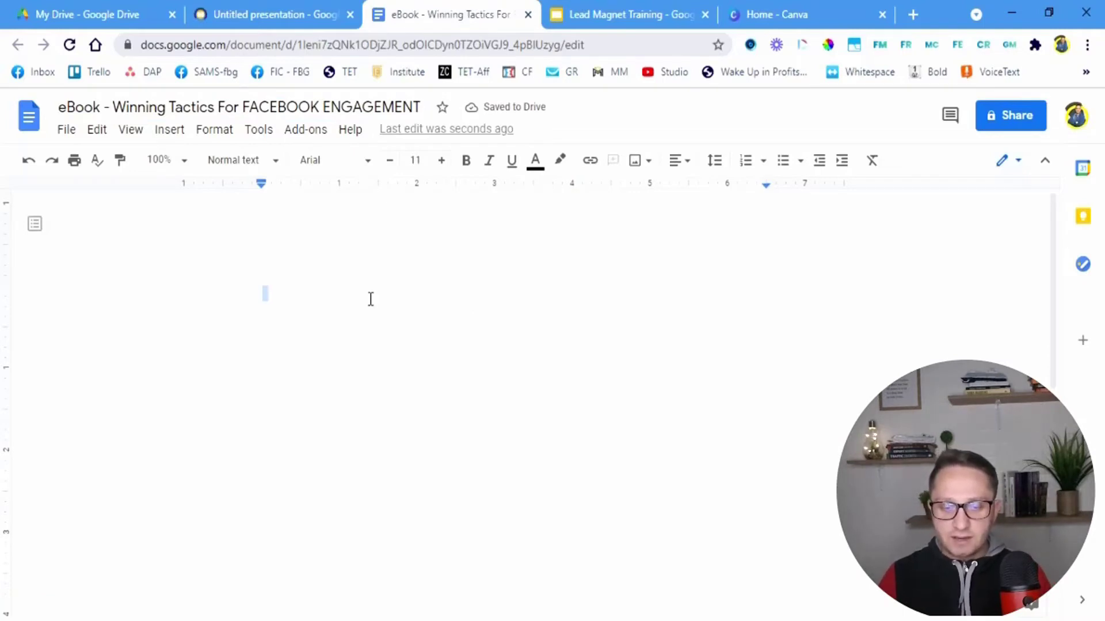
{"action": "type", "text": "Winning Tactics For FACEBOOK ENGAGEMENT"}
Step: In the untitled presentation, add a second slide, dismiss the theme suggestions and title the slide "#1: intro"
{"action": "left_click", "coordinate": [265, 8]}
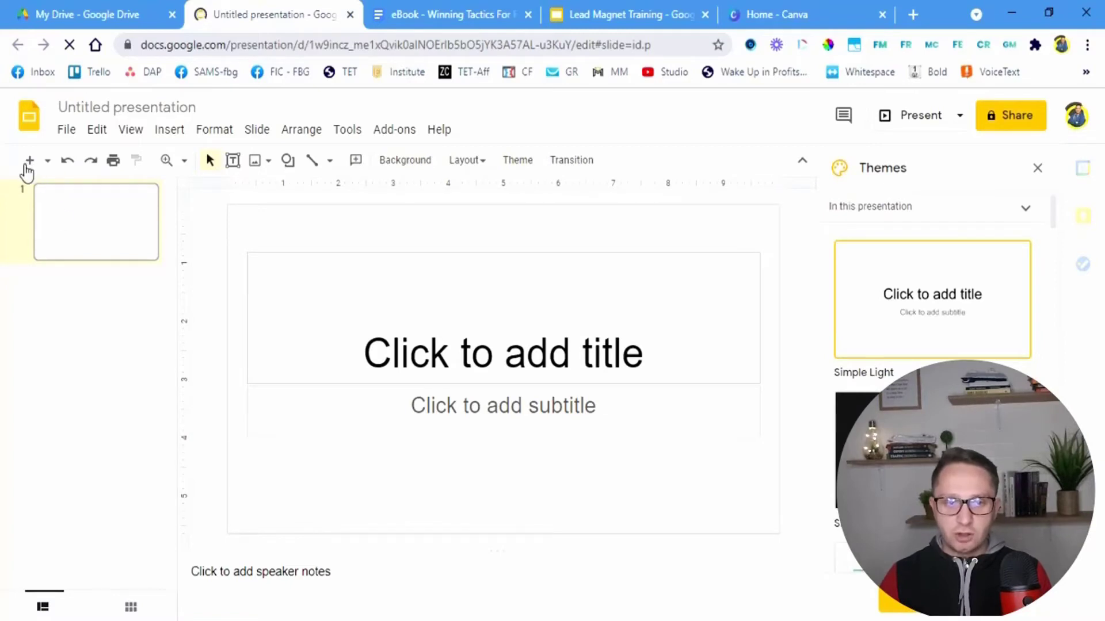
{"action": "key", "text": "ctrl+m"}
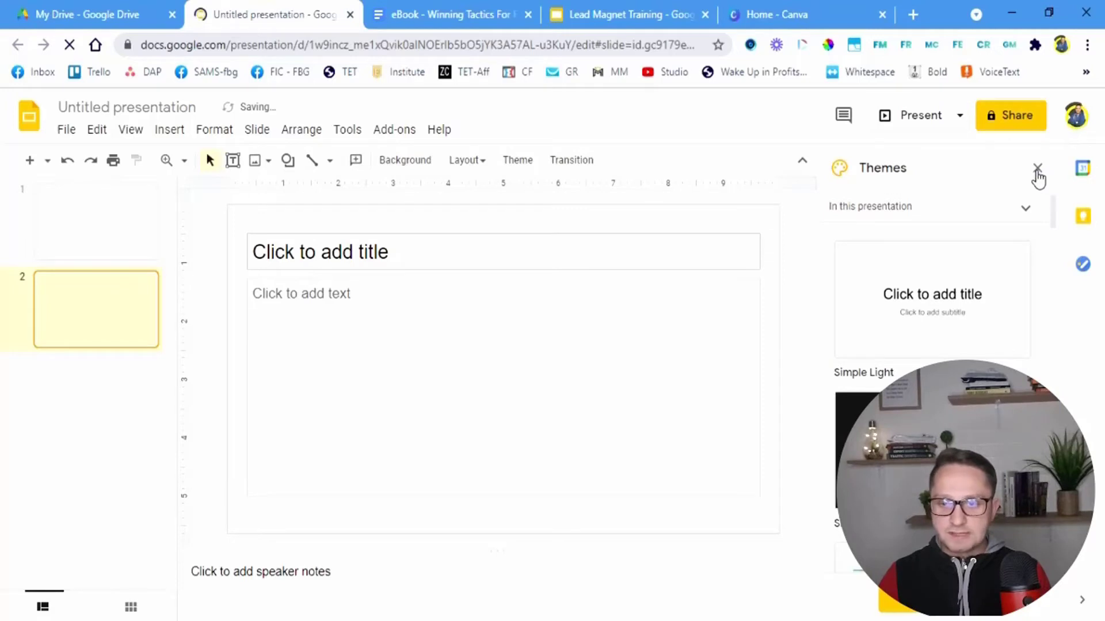
{"action": "left_click", "coordinate": [1038, 173]}
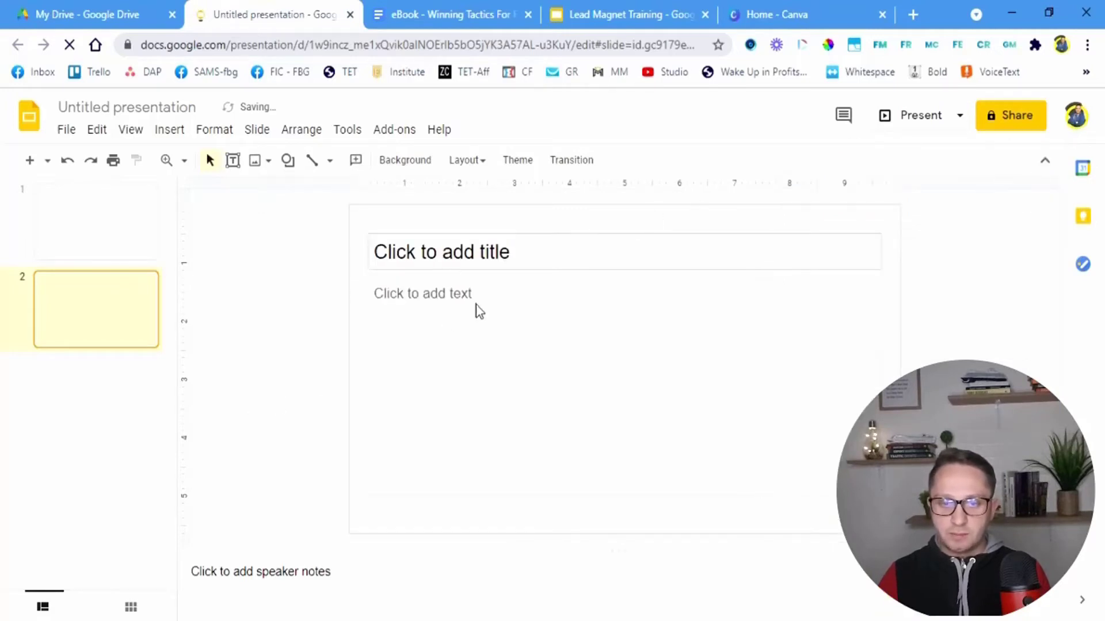
{"action": "left_click", "coordinate": [489, 254]}
{"action": "type", "text": "#1: intro"}
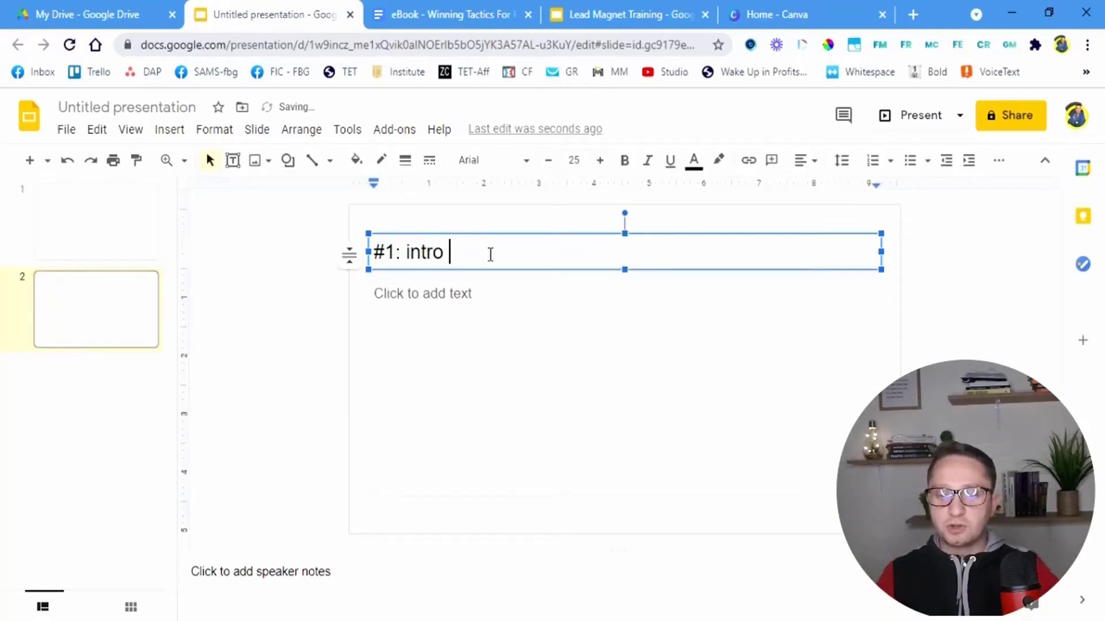
{"action": "left_click", "coordinate": [454, 354]}
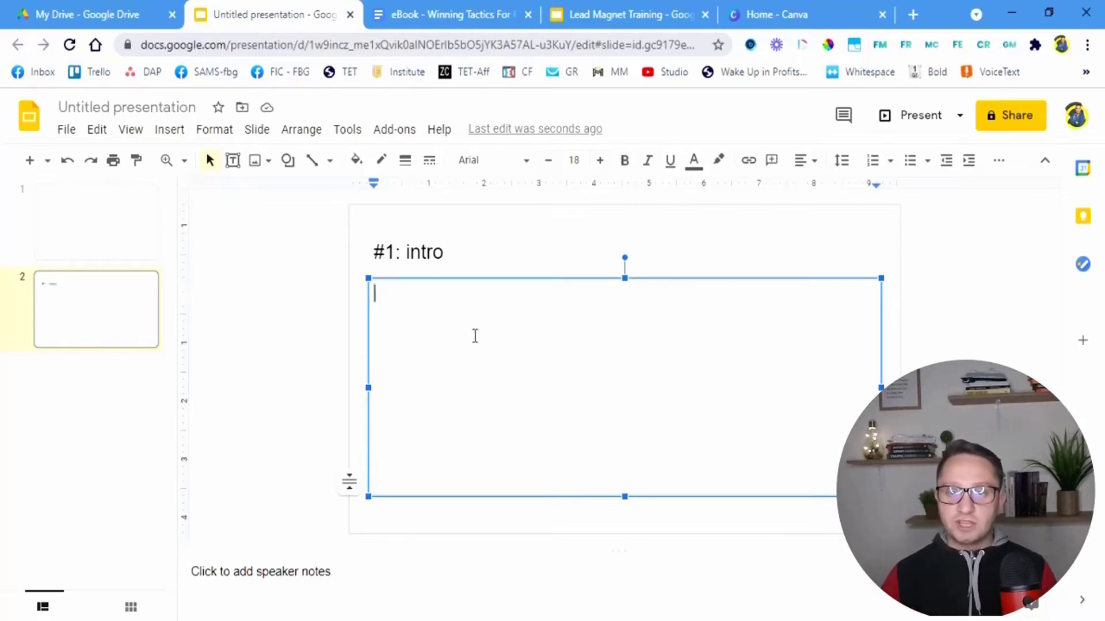
Step: Switch to Adobe Acrobat Reader and review the sample eBook's cover, introduction pages and table of content
{"action": "key", "text": "alt+Tab"}
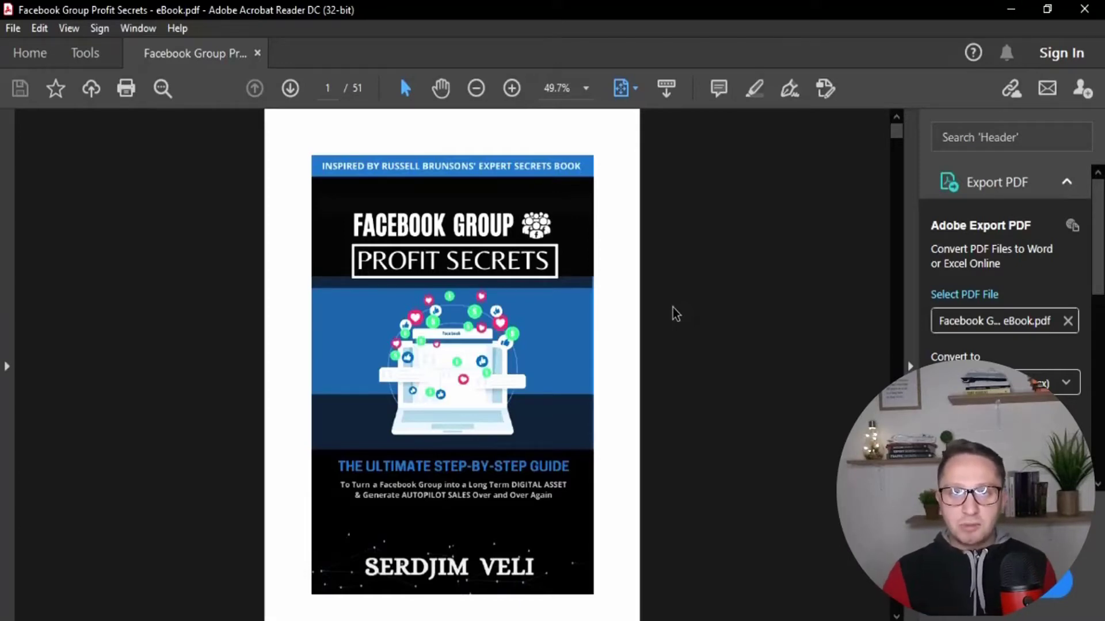
{"action": "scroll", "coordinate": [609, 298], "scroll_direction": "down", "scroll_amount": 2}
{"action": "scroll", "coordinate": [609, 298], "scroll_direction": "up", "scroll_amount": 2}
{"action": "scroll", "coordinate": [610, 304], "scroll_direction": "down", "scroll_amount": 1}
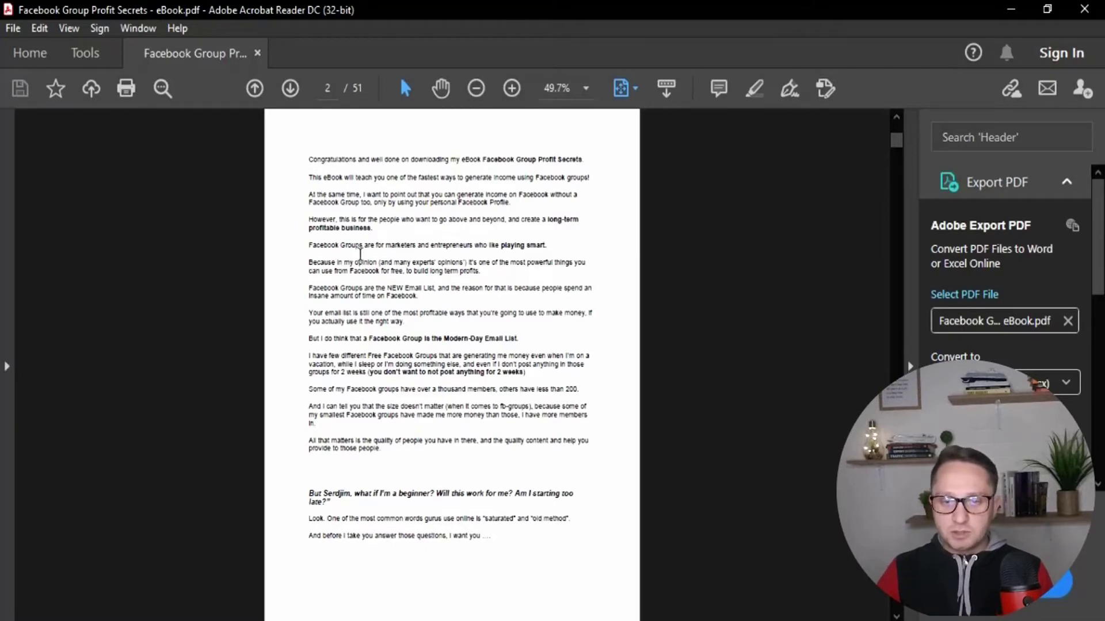
{"action": "scroll", "coordinate": [405, 334], "scroll_direction": "down", "scroll_amount": 3}
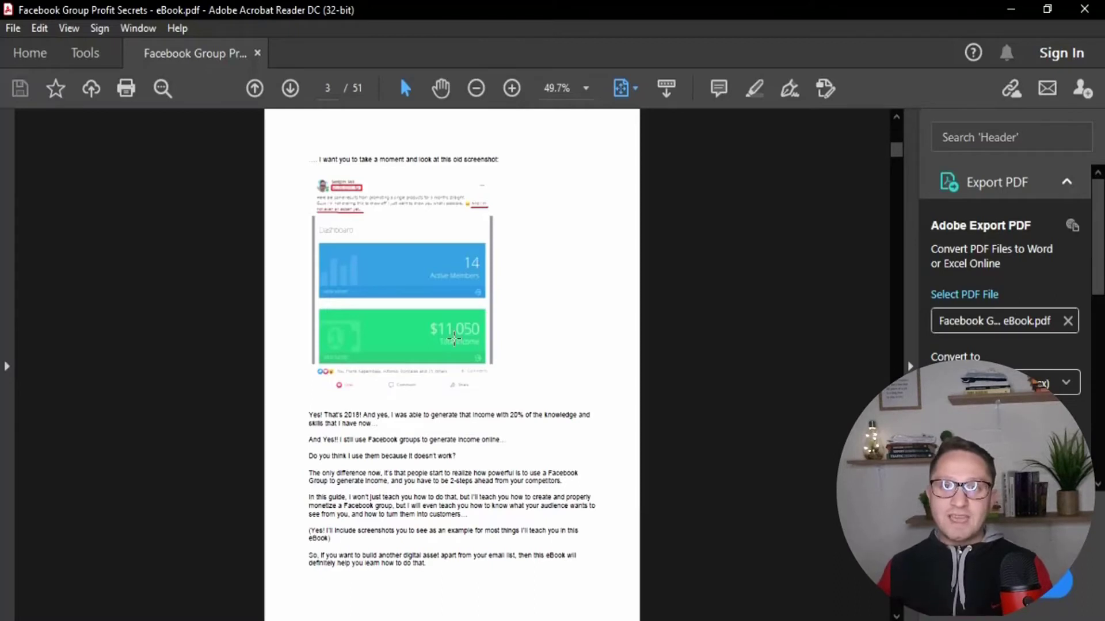
{"action": "scroll", "coordinate": [391, 379], "scroll_direction": "down", "scroll_amount": 2}
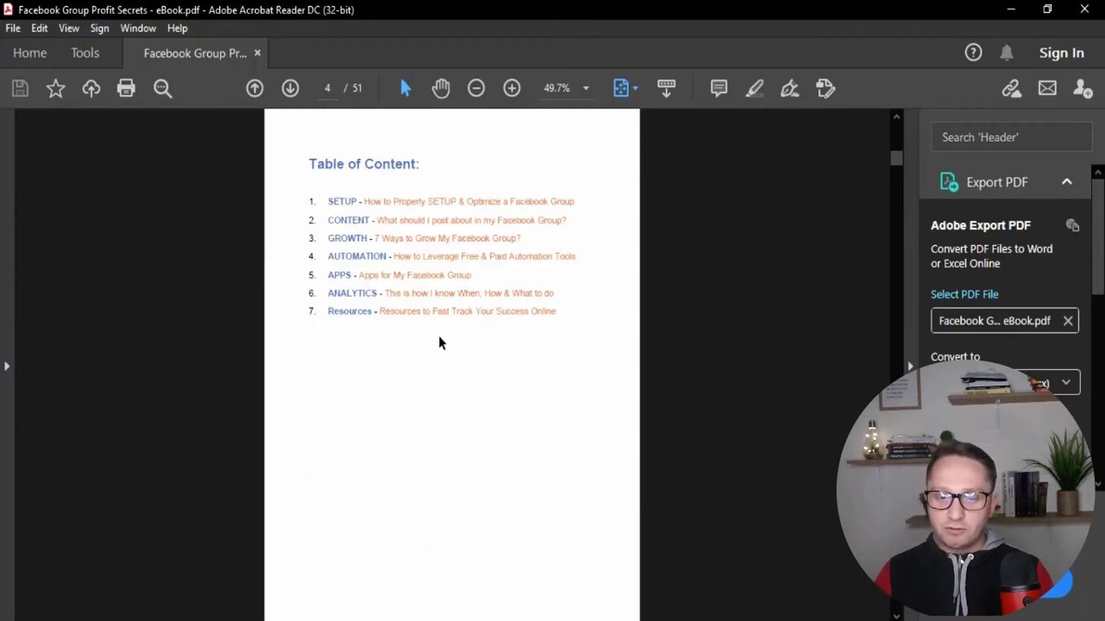
Step: Return to the presentation in the browser and add a third slide titled "Table of content"
{"action": "key", "text": "alt+Tab"}
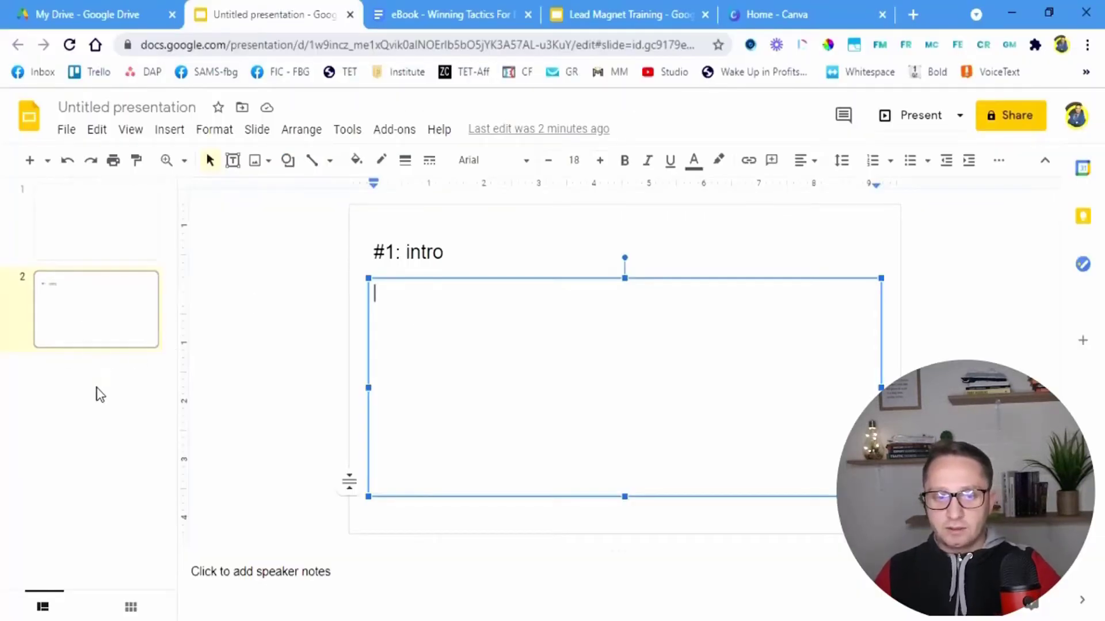
{"action": "left_click", "coordinate": [28, 161]}
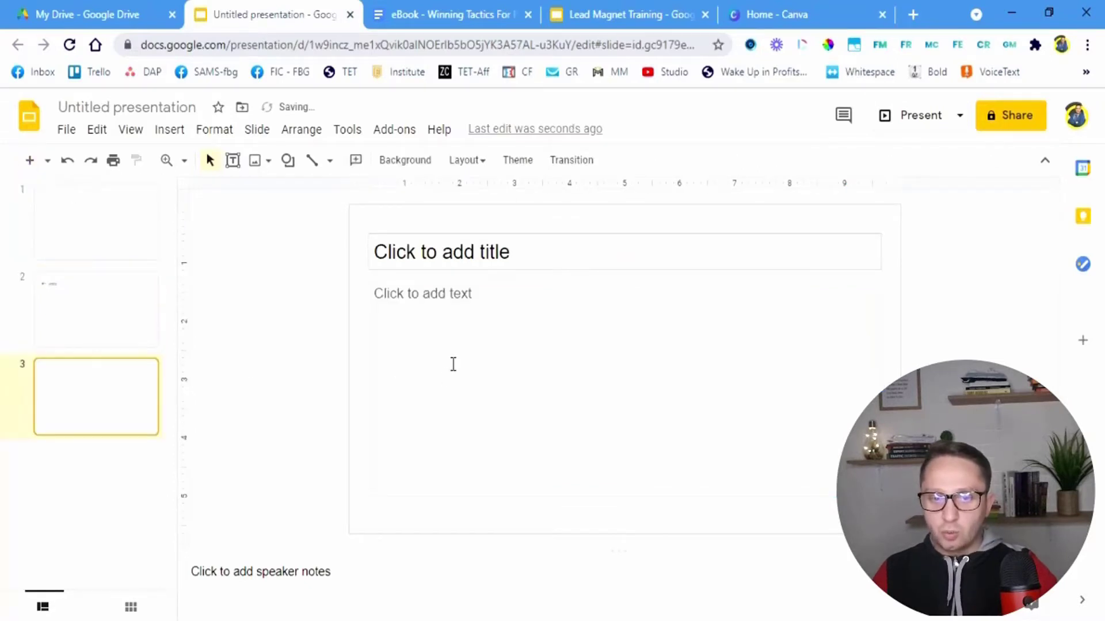
{"action": "left_click", "coordinate": [444, 253]}
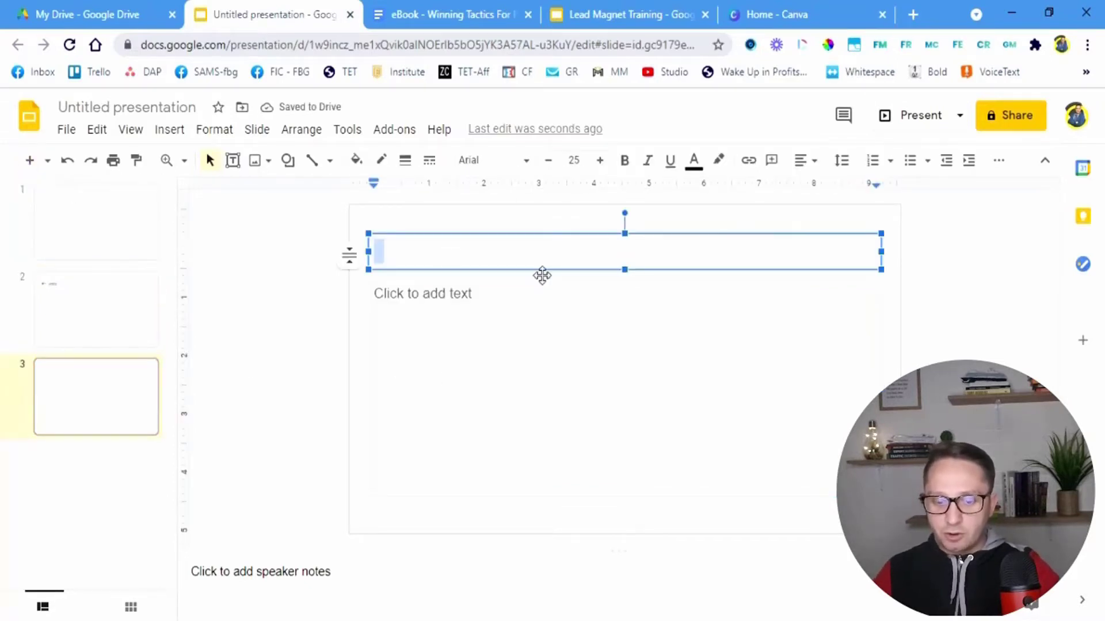
{"action": "type", "text": "Table of "}
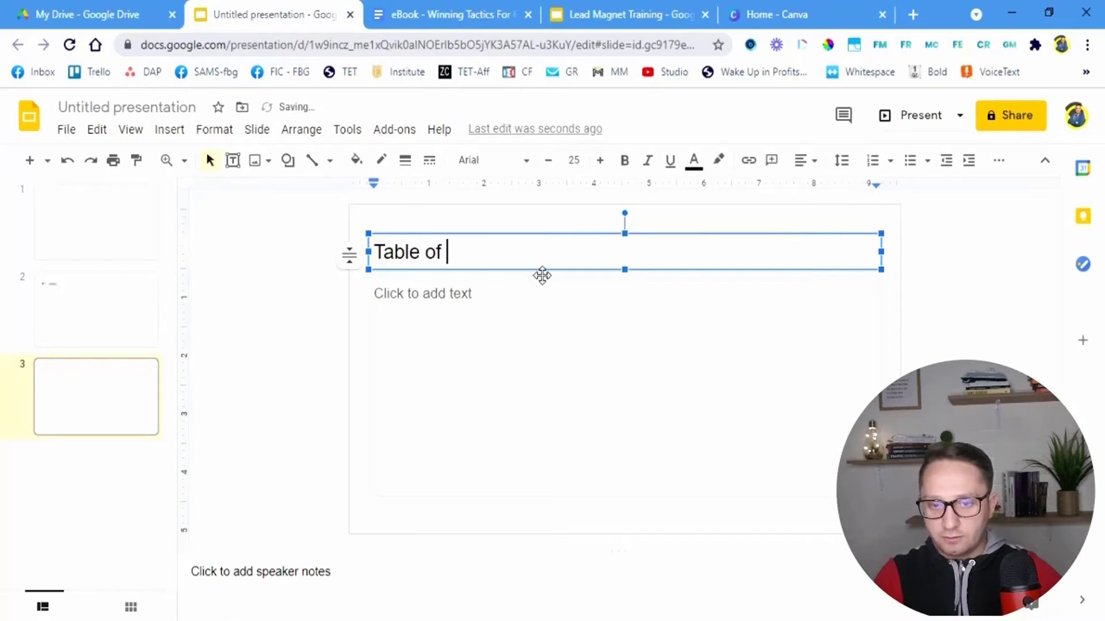
{"action": "type", "text": "content"}
Step: Enter empty numbered lines from 1. to 5. in the body of the "Table of content" slide
{"action": "left_click", "coordinate": [500, 327]}
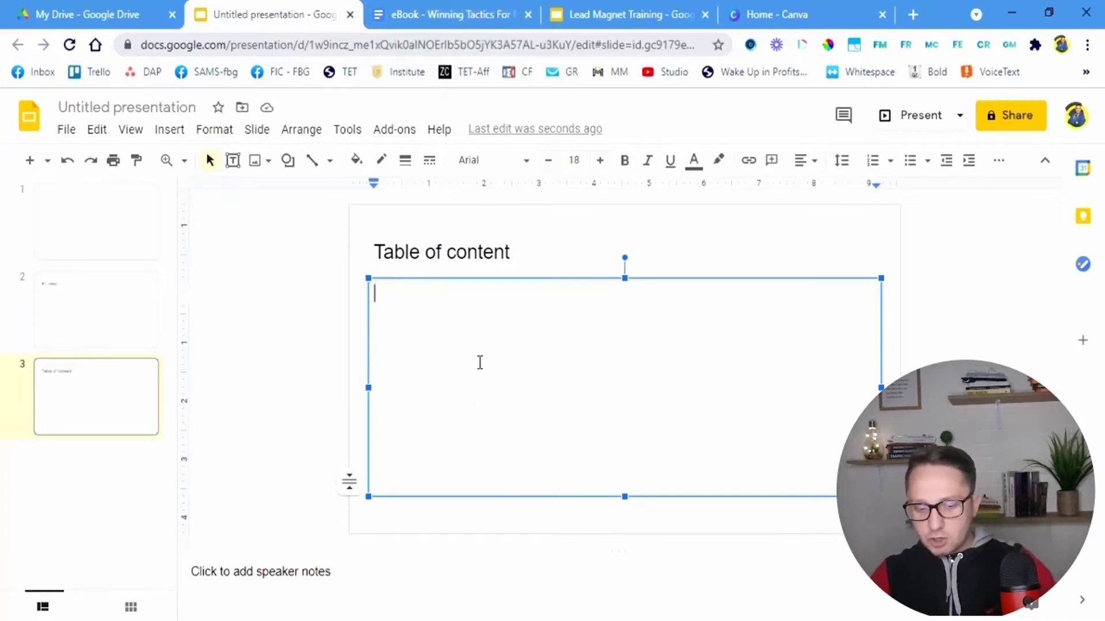
{"action": "type", "text": "1."}
{"action": "key", "text": "Return"}
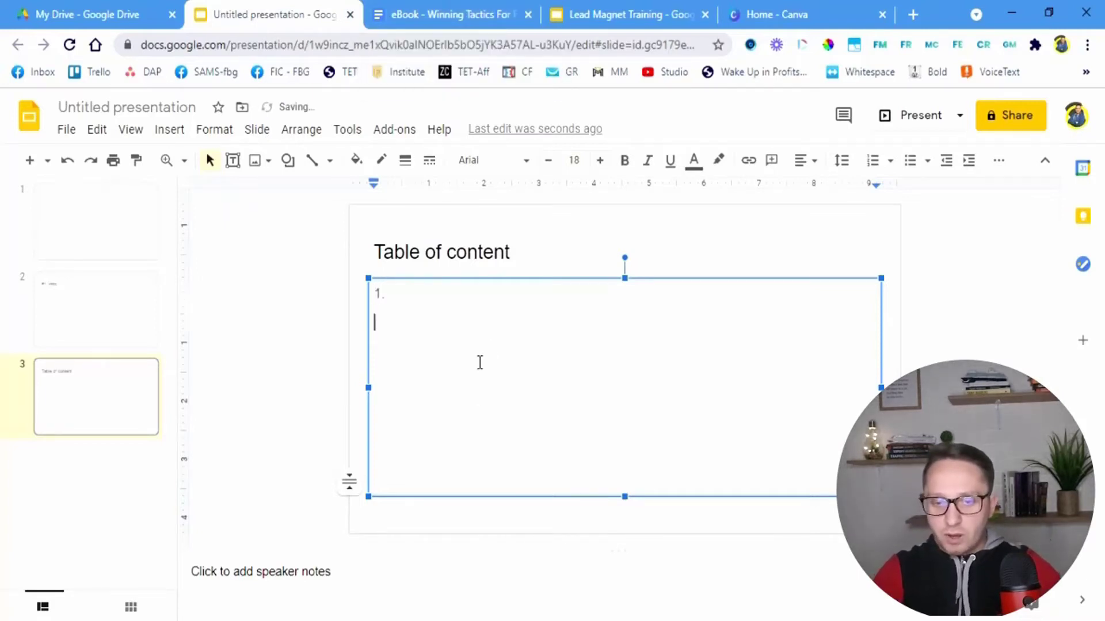
{"action": "type", "text": "2."}
{"action": "key", "text": "Return"}
{"action": "type", "text": "3"}
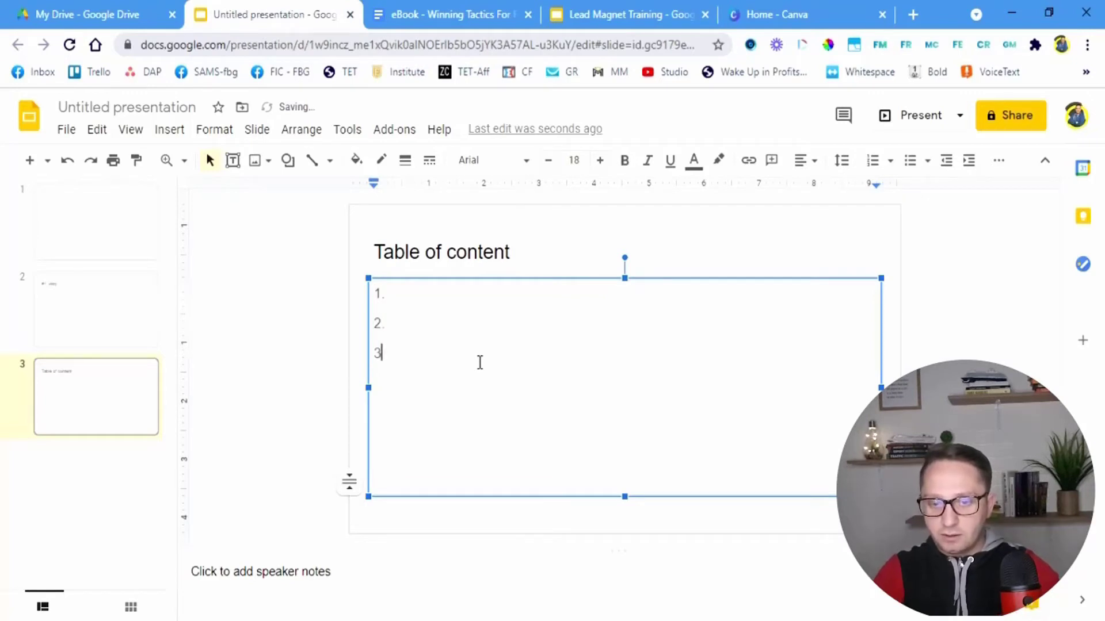
{"action": "type", "text": "."}
{"action": "key", "text": "Return"}
{"action": "type", "text": "4."}
{"action": "key", "text": "Return"}
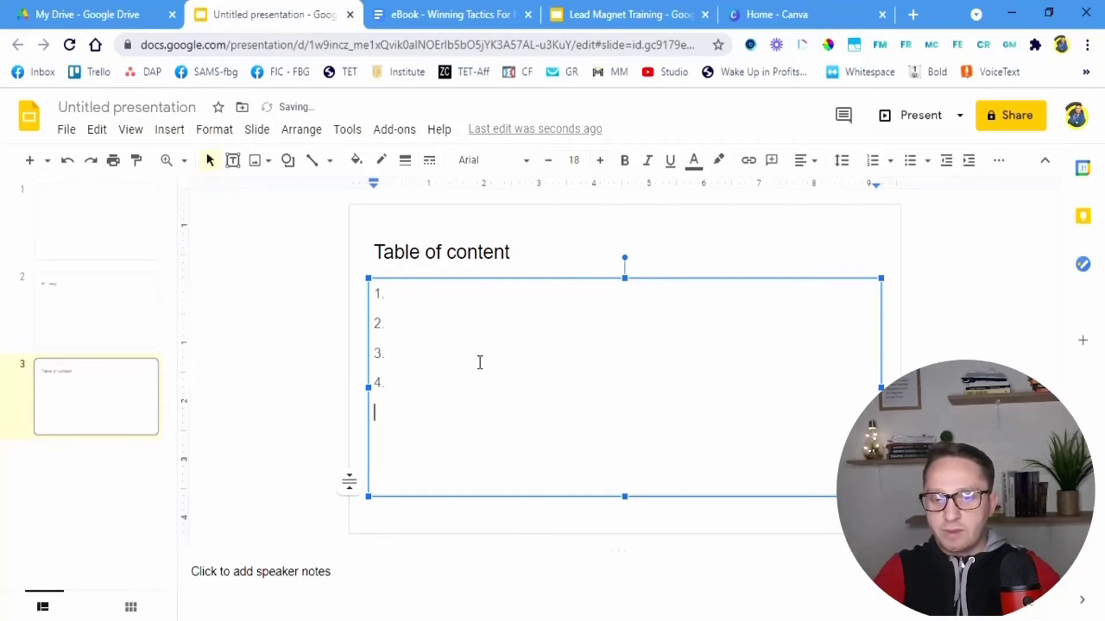
{"action": "type", "text": "5."}
{"action": "key", "text": "Return"}
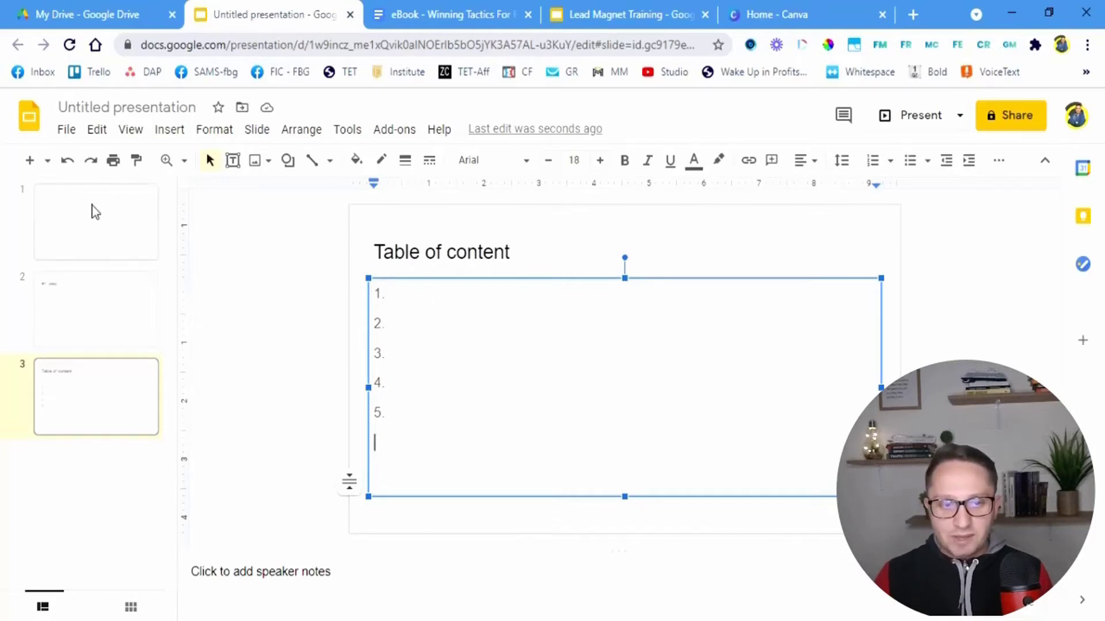
Step: Add two more slides after the table of content, titled "1 tip1" and "2 tip2"
{"action": "left_click", "coordinate": [29, 161]}
{"action": "left_click", "coordinate": [424, 251]}
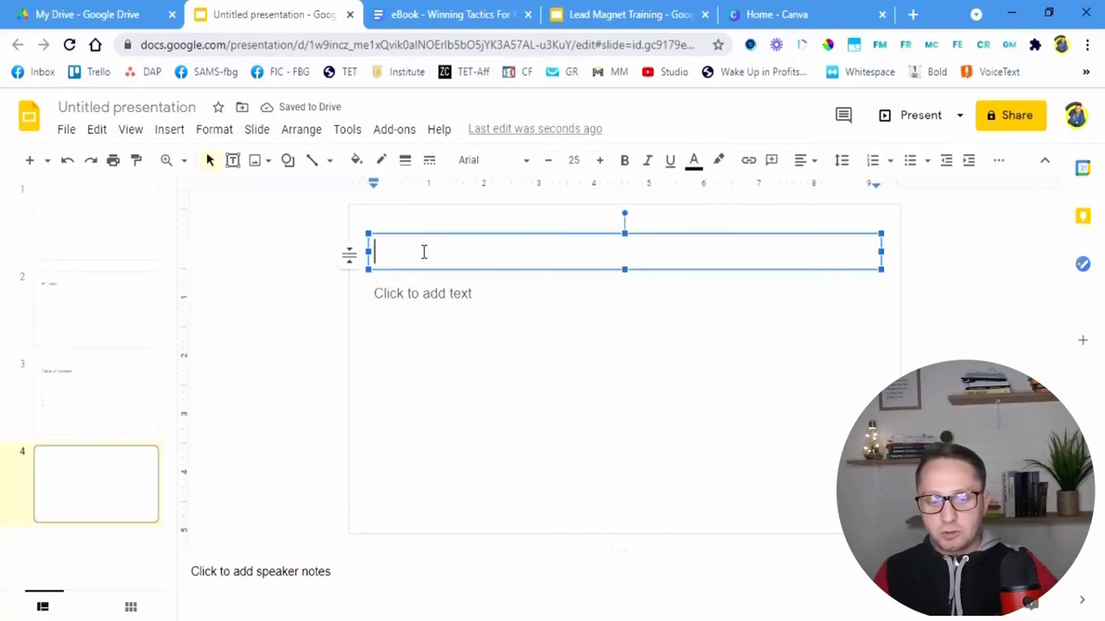
{"action": "type", "text": "1 tip1"}
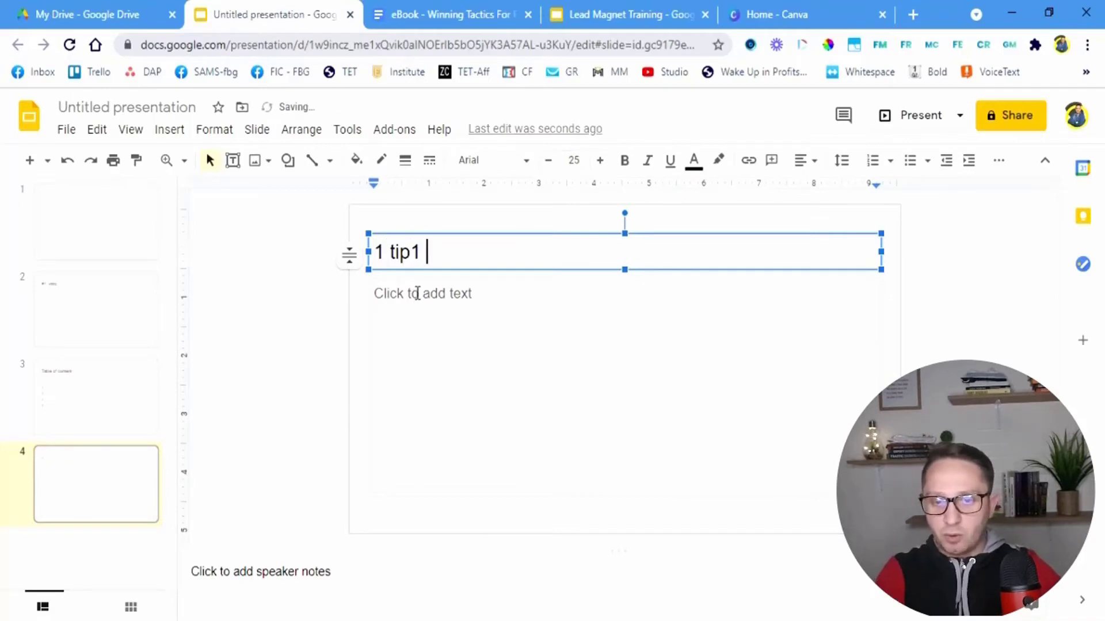
{"action": "left_click", "coordinate": [27, 165]}
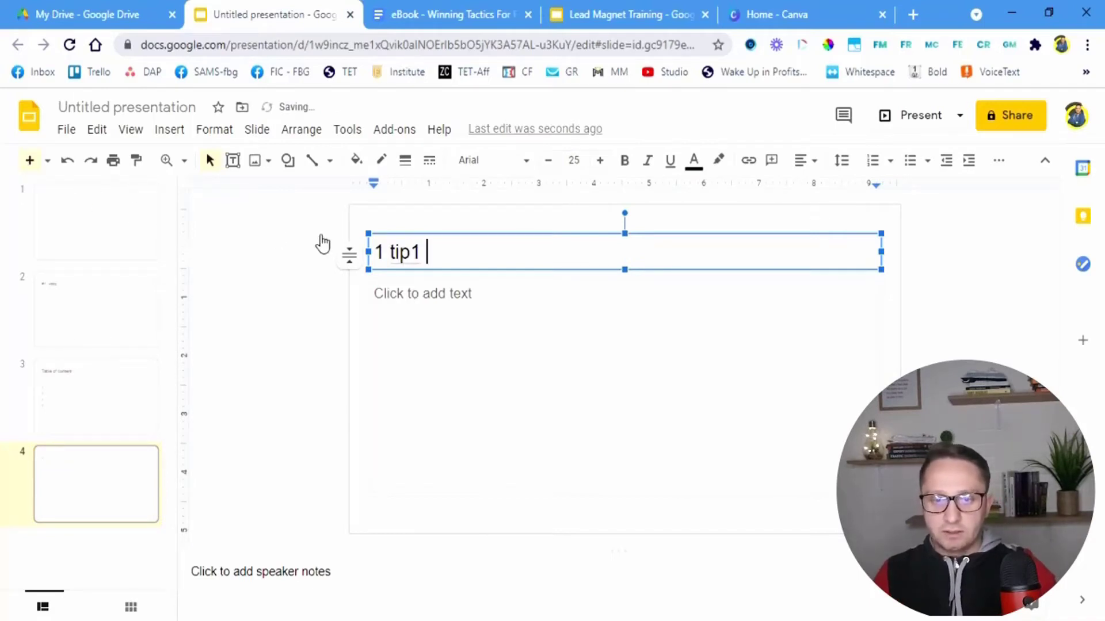
{"action": "left_click", "coordinate": [431, 257]}
{"action": "type", "text": "2 tip2"}
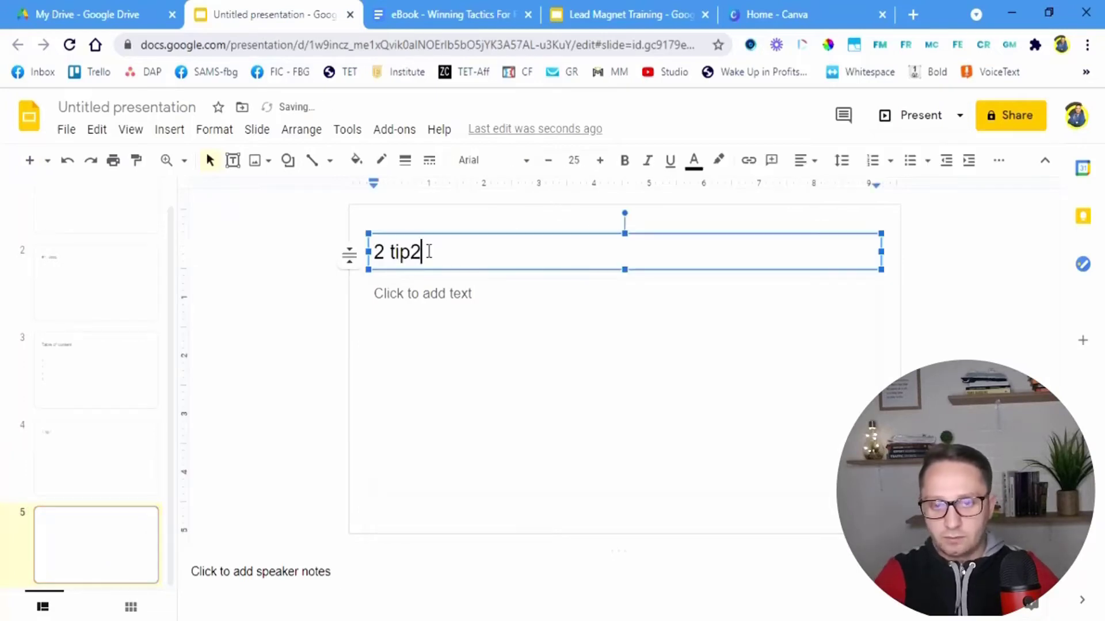
{"action": "left_click", "coordinate": [288, 417]}
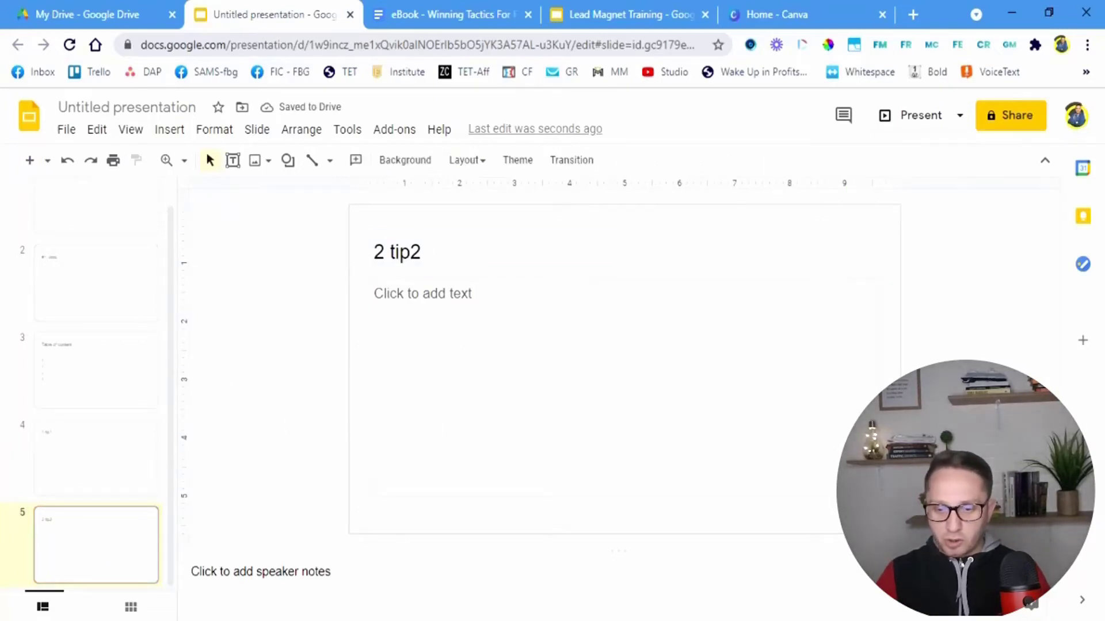
Step: Switch to Adobe Acrobat Reader and examine how the sample eBook lays out its chapter covers and chapter pages for SETUP and CONTENT
{"action": "key", "text": "alt+Tab"}
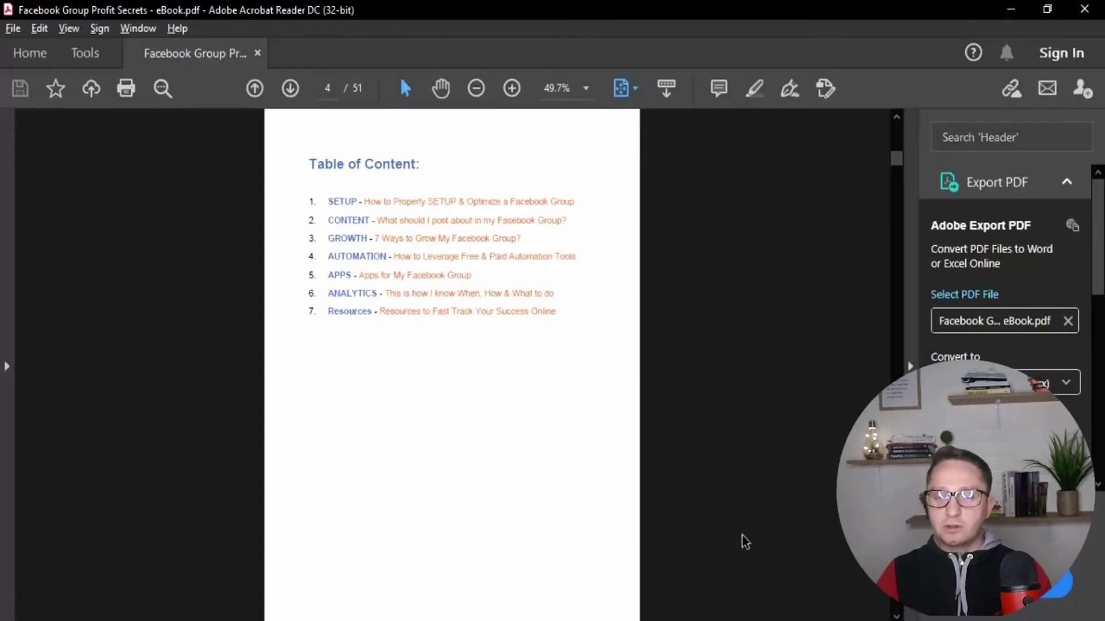
{"action": "scroll", "coordinate": [633, 463], "scroll_direction": "down", "scroll_amount": 1}
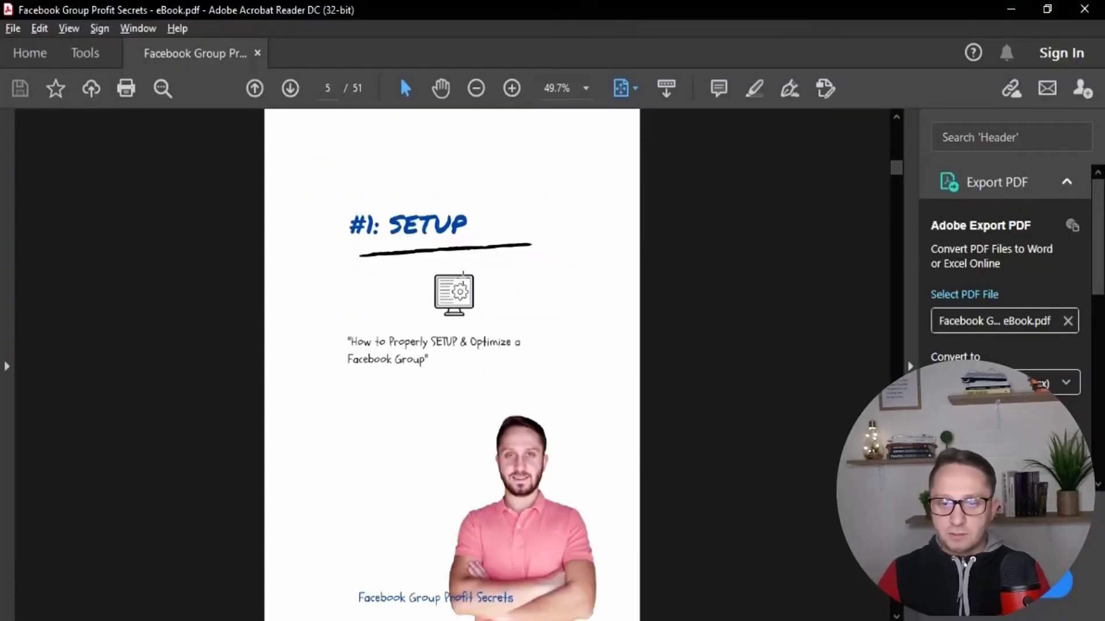
{"action": "scroll", "coordinate": [450, 311], "scroll_direction": "up", "scroll_amount": 1}
{"action": "scroll", "coordinate": [466, 285], "scroll_direction": "down", "scroll_amount": 1}
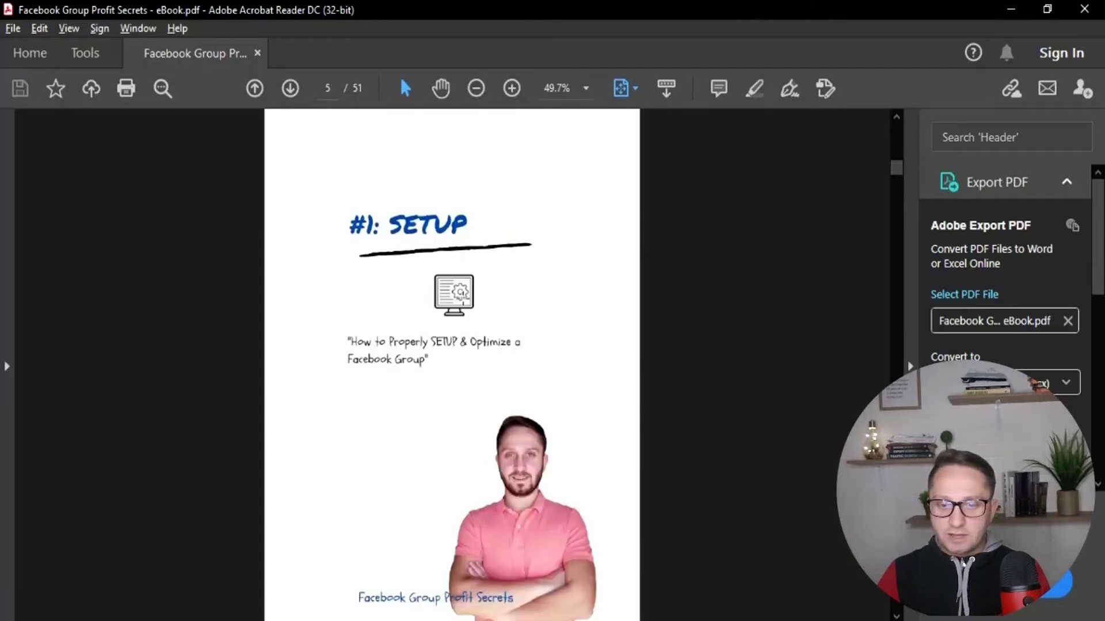
{"action": "scroll", "coordinate": [444, 412], "scroll_direction": "down", "scroll_amount": 1}
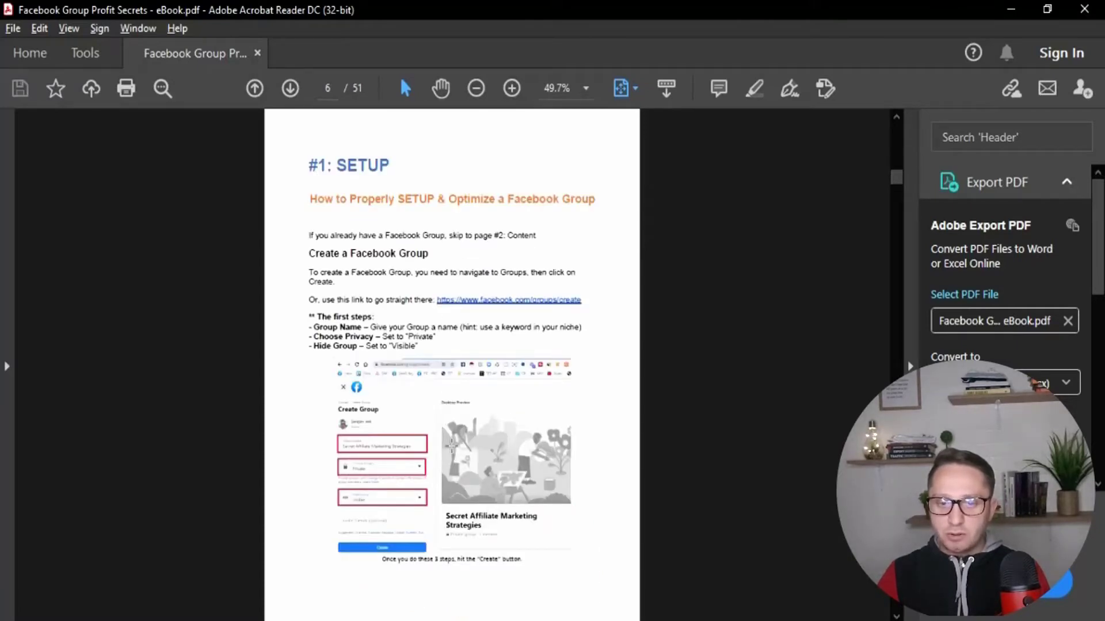
{"action": "scroll", "coordinate": [463, 381], "scroll_direction": "down", "scroll_amount": 2}
{"action": "scroll", "coordinate": [466, 378], "scroll_direction": "down", "scroll_amount": 1}
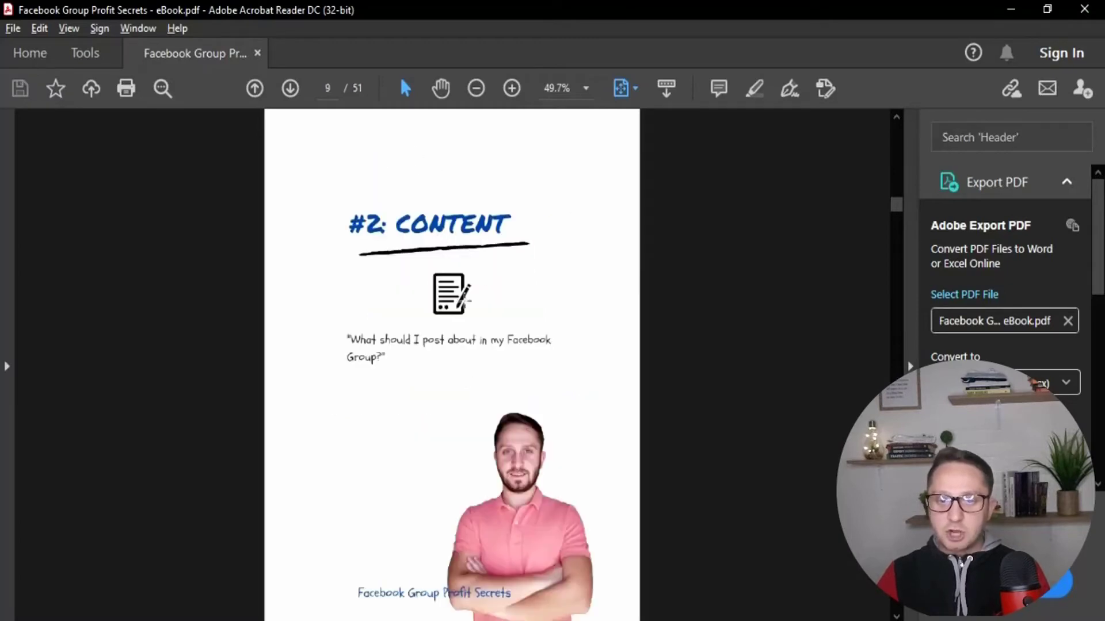
{"action": "scroll", "coordinate": [451, 338], "scroll_direction": "down", "scroll_amount": 1}
{"action": "scroll", "coordinate": [450, 340], "scroll_direction": "down", "scroll_amount": 2}
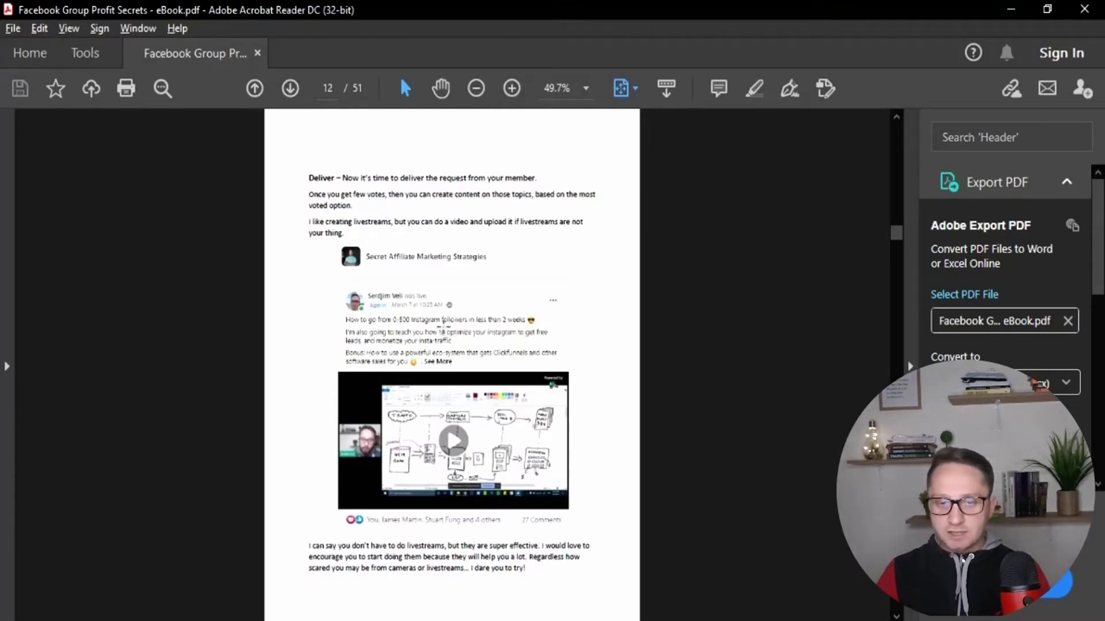
Step: Finish skimming the sample eBook, return to the presentation in the browser and add a sixth slide titled "cta"
{"action": "scroll", "coordinate": [448, 332], "scroll_direction": "down", "scroll_amount": 9}
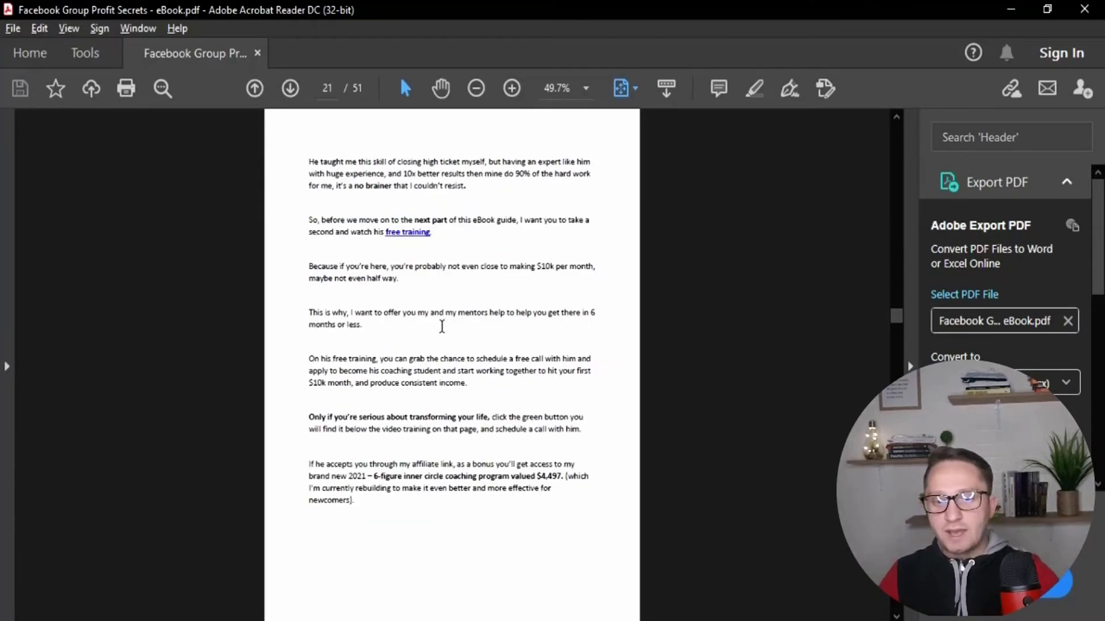
{"action": "scroll", "coordinate": [443, 326], "scroll_direction": "up", "scroll_amount": 4}
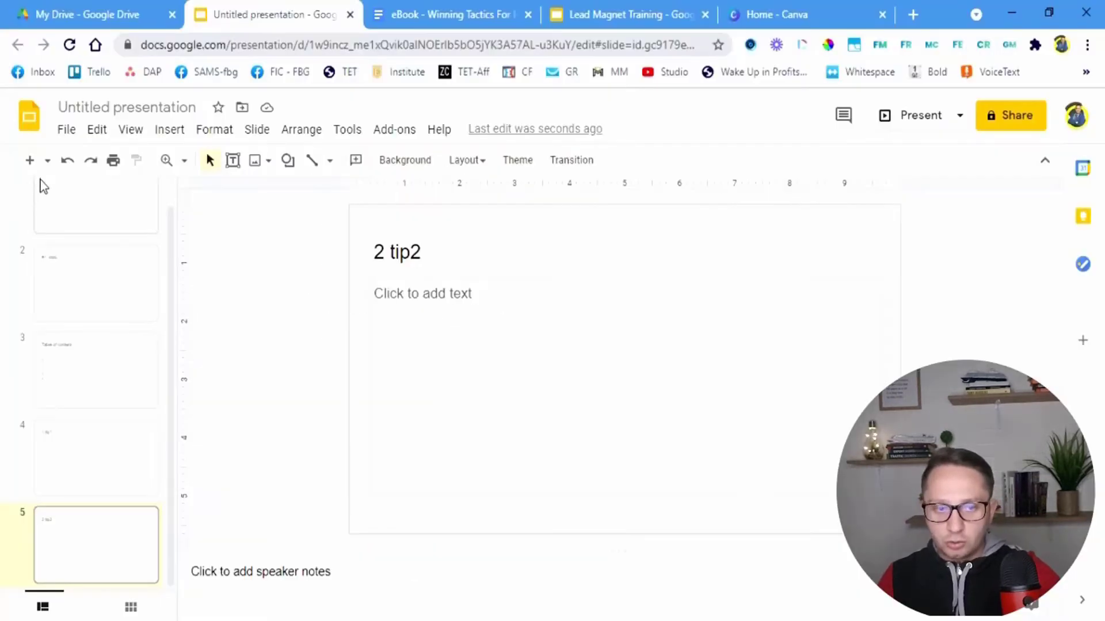
{"action": "left_click", "coordinate": [41, 163]}
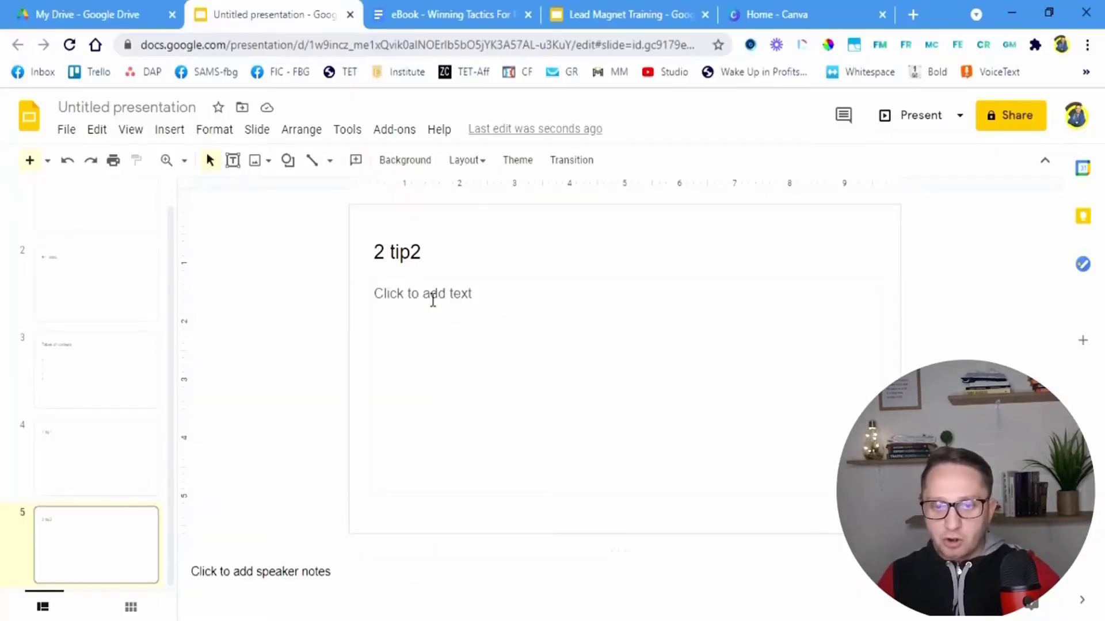
{"action": "left_click", "coordinate": [423, 246]}
{"action": "type", "text": "cta"}
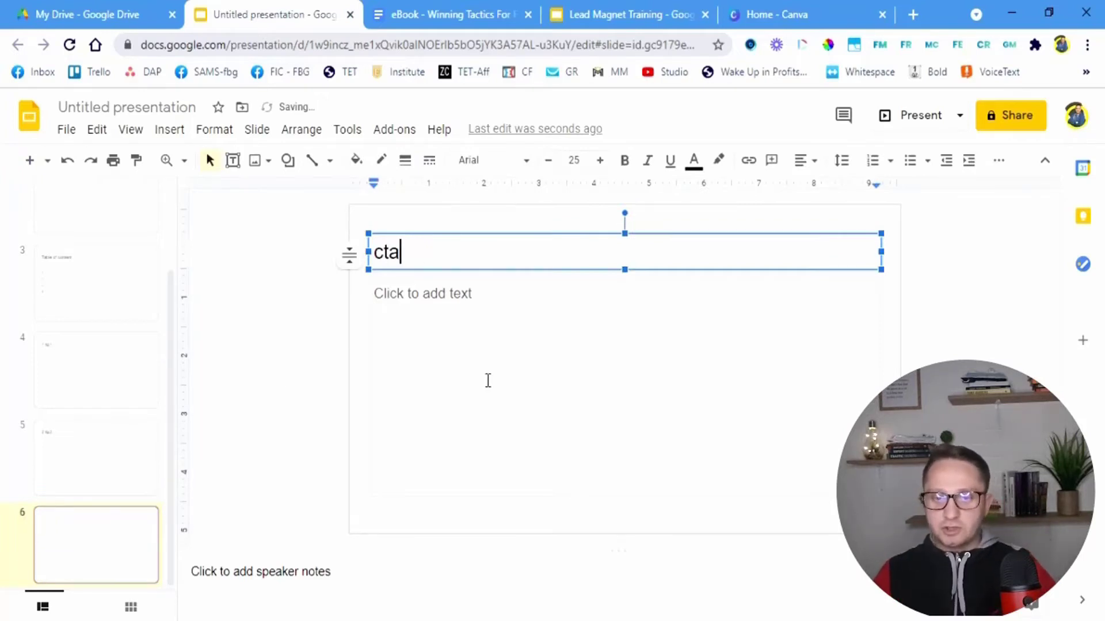
Step: Fill the body of the "cta" slide with a dashed list: "Message you", "Book a call" and "Purchase a product"
{"action": "left_click", "coordinate": [513, 346]}
{"action": "type", "text": "- Message you"}
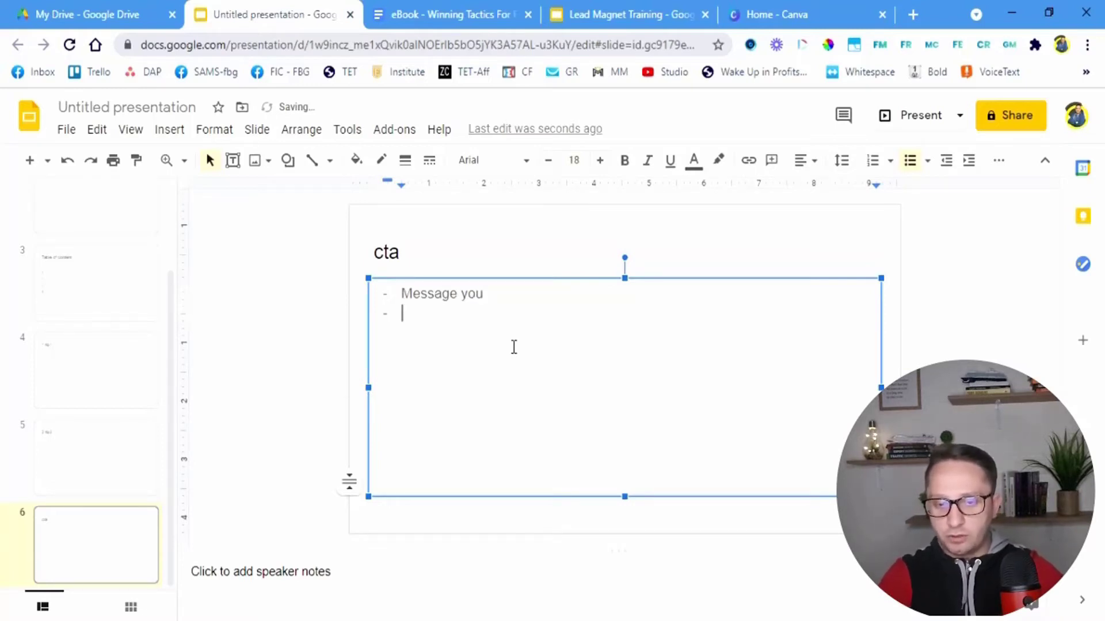
{"action": "type", "text": " - Book a call"}
{"action": "key", "text": "Return"}
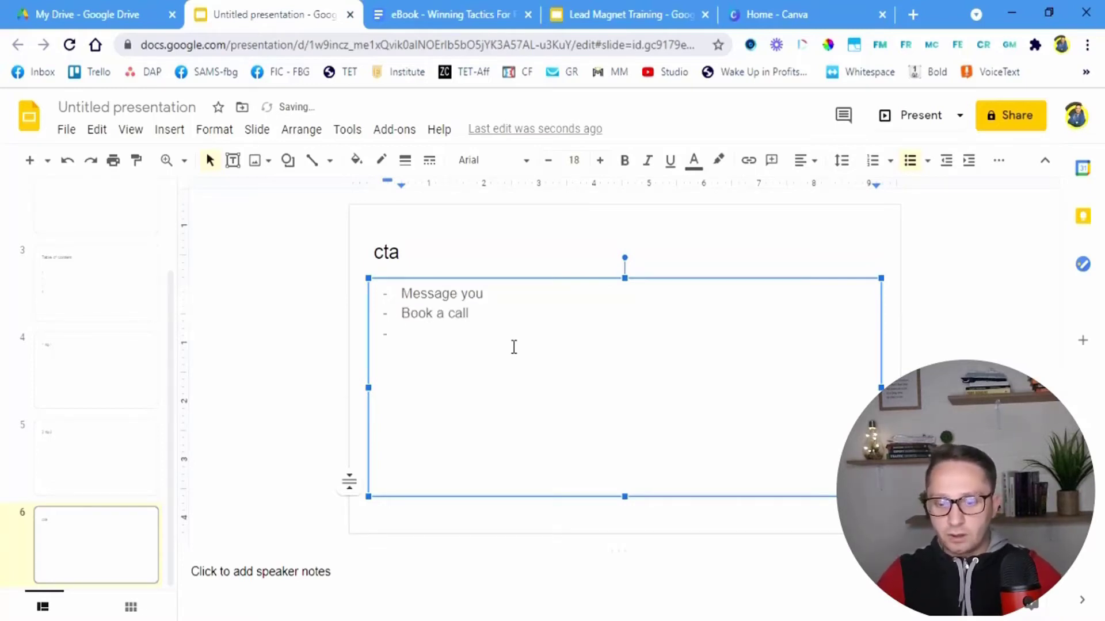
{"action": "type", "text": "p"}
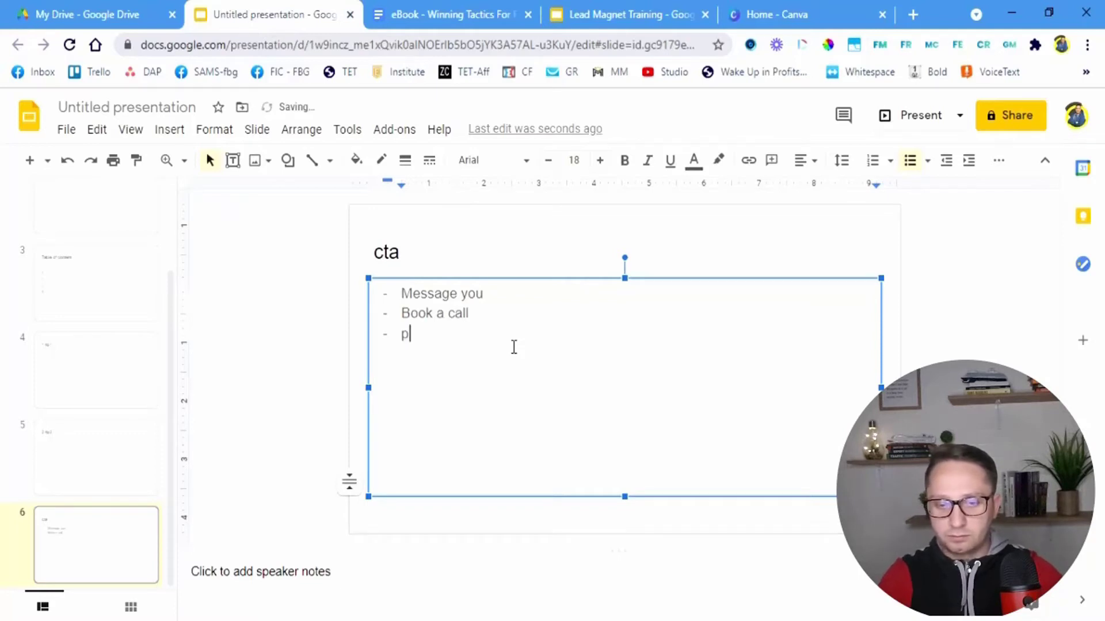
{"action": "type", "text": "urchase a product"}
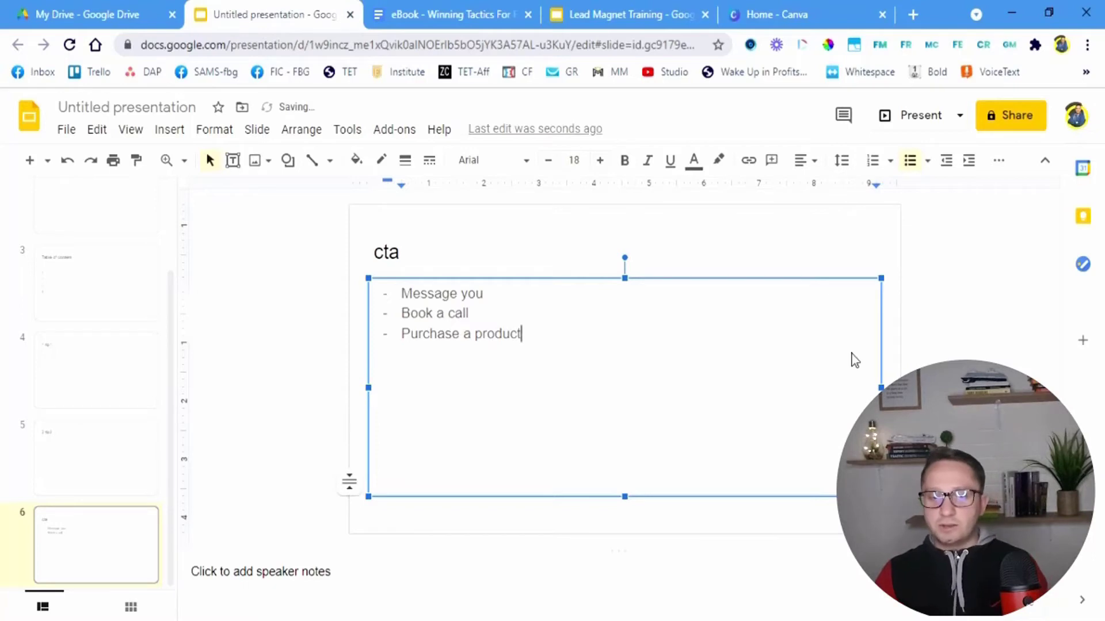
{"action": "left_click", "coordinate": [935, 314]}
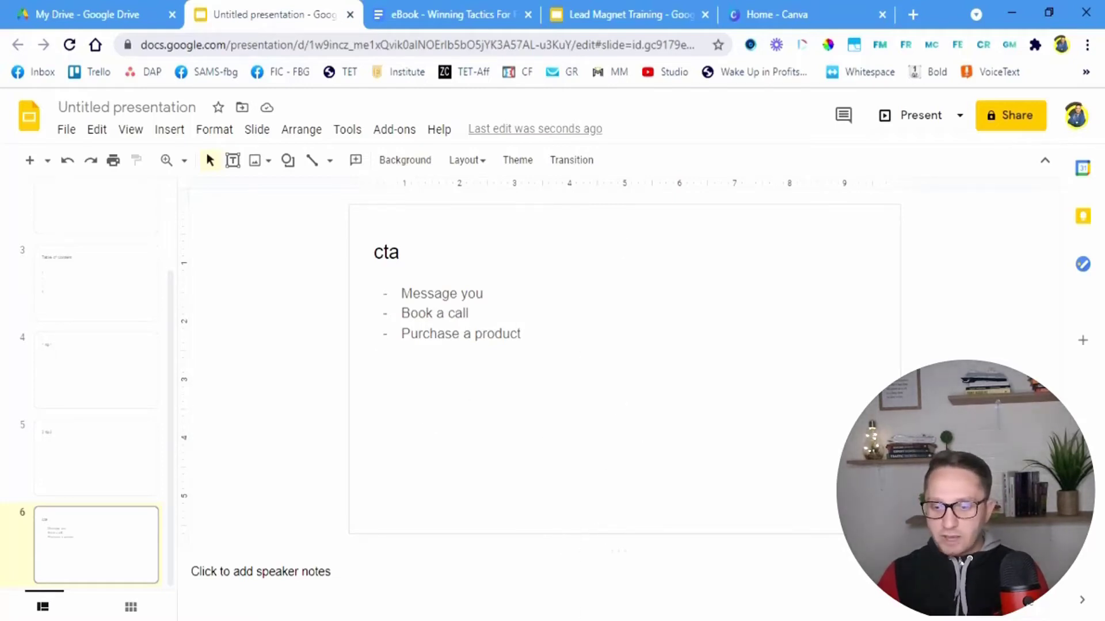
Step: Switch to Paint, complete the handwritten heading "EBOOK" and letter "INTRO" in the first section of the sketched page
{"action": "key", "text": "alt+Tab"}
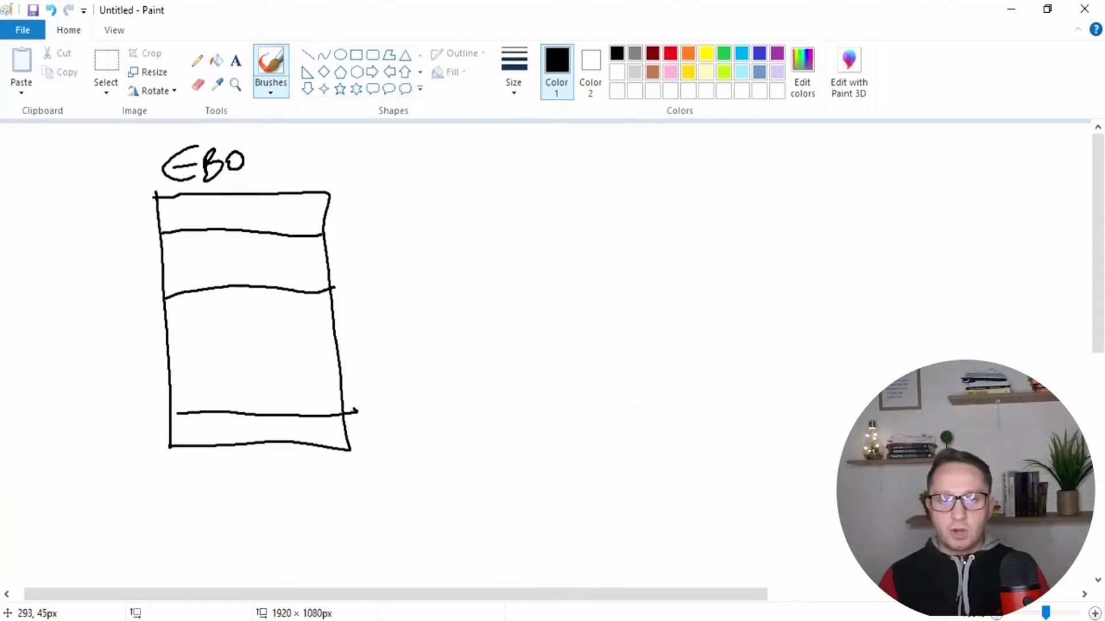
{"action": "left_click_drag", "start_coordinate": [262, 153], "coordinate": [275, 167]}
{"action": "mouse_move", "coordinate": [289, 147]}
{"action": "left_mouse_down"}
{"action": "mouse_move", "coordinate": [277, 159]}
{"action": "mouse_move", "coordinate": [292, 170]}
{"action": "left_mouse_up"}
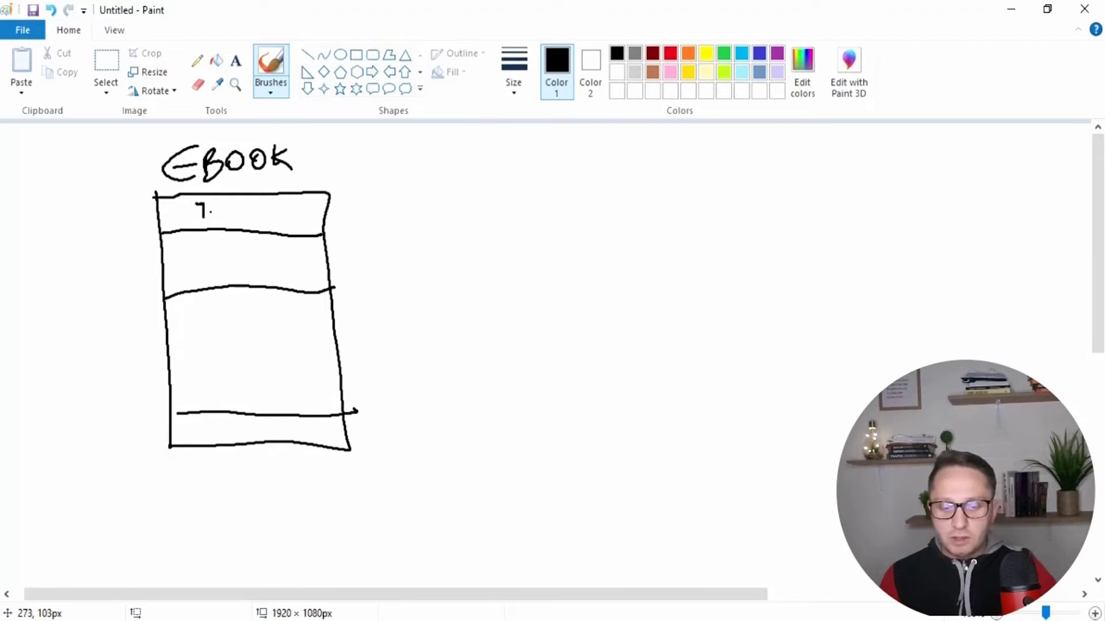
{"action": "key", "text": "ctrl+z"}
{"action": "mouse_move", "coordinate": [213, 220]}
{"action": "left_mouse_down"}
{"action": "mouse_move", "coordinate": [229, 206]}
{"action": "mouse_move", "coordinate": [241, 221]}
{"action": "mouse_move", "coordinate": [254, 202]}
{"action": "left_mouse_up"}
{"action": "mouse_move", "coordinate": [257, 221]}
{"action": "left_mouse_down"}
{"action": "mouse_move", "coordinate": [264, 202]}
{"action": "mouse_move", "coordinate": [269, 220]}
{"action": "left_mouse_up"}
{"action": "mouse_move", "coordinate": [282, 201]}
{"action": "left_mouse_down"}
{"action": "mouse_move", "coordinate": [274, 214]}
{"action": "mouse_move", "coordinate": [283, 201]}
{"action": "left_mouse_up"}
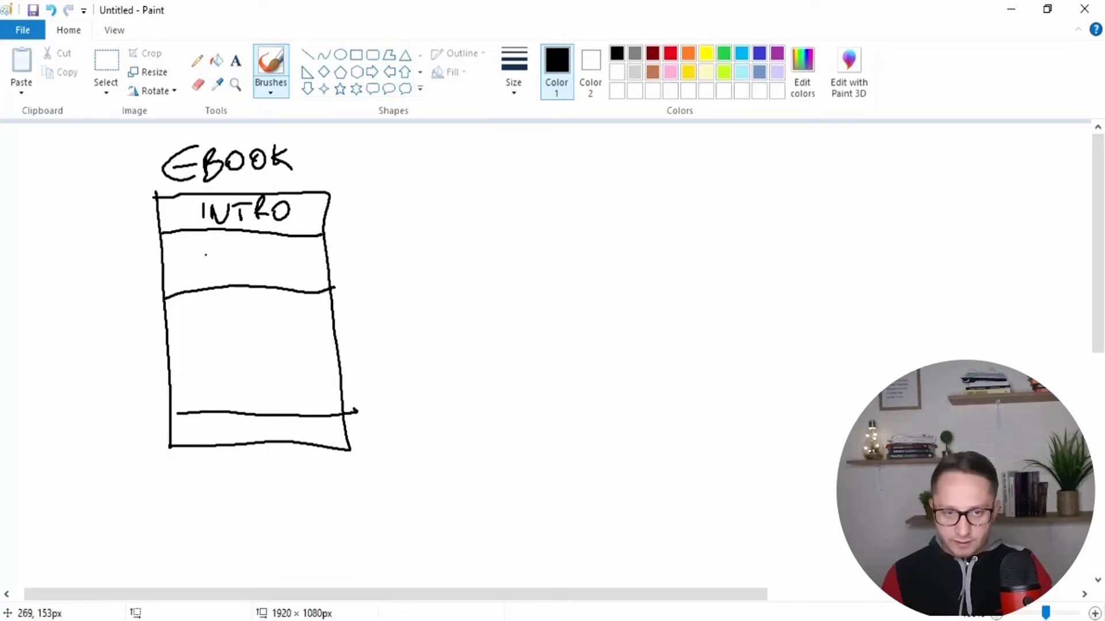
Step: Letter "T.O.C" in the second section of the eBook sketch and "CONTENT" in the large third section
{"action": "mouse_move", "coordinate": [238, 251]}
{"action": "left_mouse_down"}
{"action": "mouse_move", "coordinate": [230, 268]}
{"action": "mouse_move", "coordinate": [237, 251]}
{"action": "mouse_move", "coordinate": [287, 271]}
{"action": "left_mouse_up"}
{"action": "left_click", "coordinate": [253, 263]}
{"action": "left_click_drag", "start_coordinate": [205, 316], "coordinate": [207, 335]}
{"action": "mouse_move", "coordinate": [224, 325]}
{"action": "left_mouse_down"}
{"action": "mouse_move", "coordinate": [210, 333]}
{"action": "mouse_move", "coordinate": [223, 325]}
{"action": "left_mouse_up"}
{"action": "mouse_move", "coordinate": [229, 335]}
{"action": "left_mouse_down"}
{"action": "mouse_move", "coordinate": [249, 318]}
{"action": "mouse_move", "coordinate": [286, 341]}
{"action": "mouse_move", "coordinate": [305, 322]}
{"action": "left_mouse_up"}
{"action": "left_click_drag", "start_coordinate": [301, 318], "coordinate": [318, 316]}
{"action": "left_click_drag", "start_coordinate": [310, 317], "coordinate": [310, 339]}
Step: Letter "CTA" in the last section of the eBook sketch and draw an arrow from it to the handwritten words "DO SOMETHING"
{"action": "mouse_move", "coordinate": [237, 428]}
{"action": "left_mouse_down"}
{"action": "mouse_move", "coordinate": [239, 442]}
{"action": "mouse_move", "coordinate": [278, 417]}
{"action": "mouse_move", "coordinate": [290, 442]}
{"action": "left_mouse_up"}
{"action": "left_click_drag", "start_coordinate": [268, 433], "coordinate": [412, 432]}
{"action": "left_click_drag", "start_coordinate": [402, 423], "coordinate": [405, 451]}
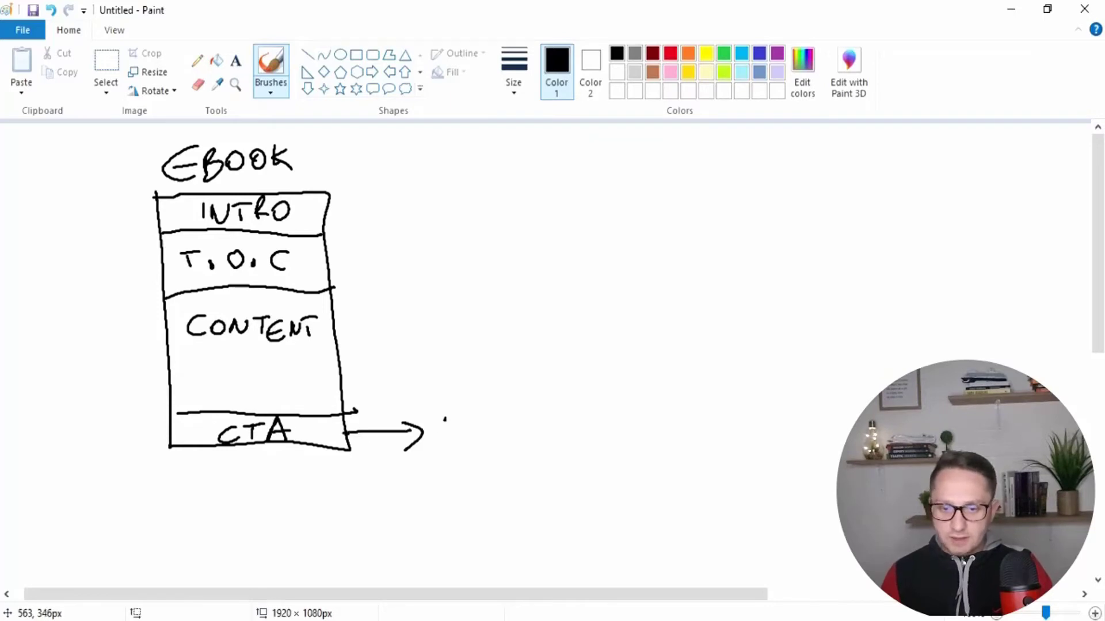
{"action": "left_click_drag", "start_coordinate": [447, 416], "coordinate": [445, 444]}
{"action": "left_click_drag", "start_coordinate": [480, 419], "coordinate": [482, 419]}
{"action": "left_click_drag", "start_coordinate": [544, 420], "coordinate": [531, 446]}
{"action": "left_click_drag", "start_coordinate": [580, 446], "coordinate": [603, 446]}
{"action": "mouse_move", "coordinate": [644, 419]}
{"action": "left_mouse_down"}
{"action": "mouse_move", "coordinate": [642, 444]}
{"action": "mouse_move", "coordinate": [663, 417]}
{"action": "left_mouse_up"}
{"action": "mouse_move", "coordinate": [695, 444]}
{"action": "left_mouse_down"}
{"action": "mouse_move", "coordinate": [712, 420]}
{"action": "mouse_move", "coordinate": [741, 453]}
{"action": "left_mouse_up"}
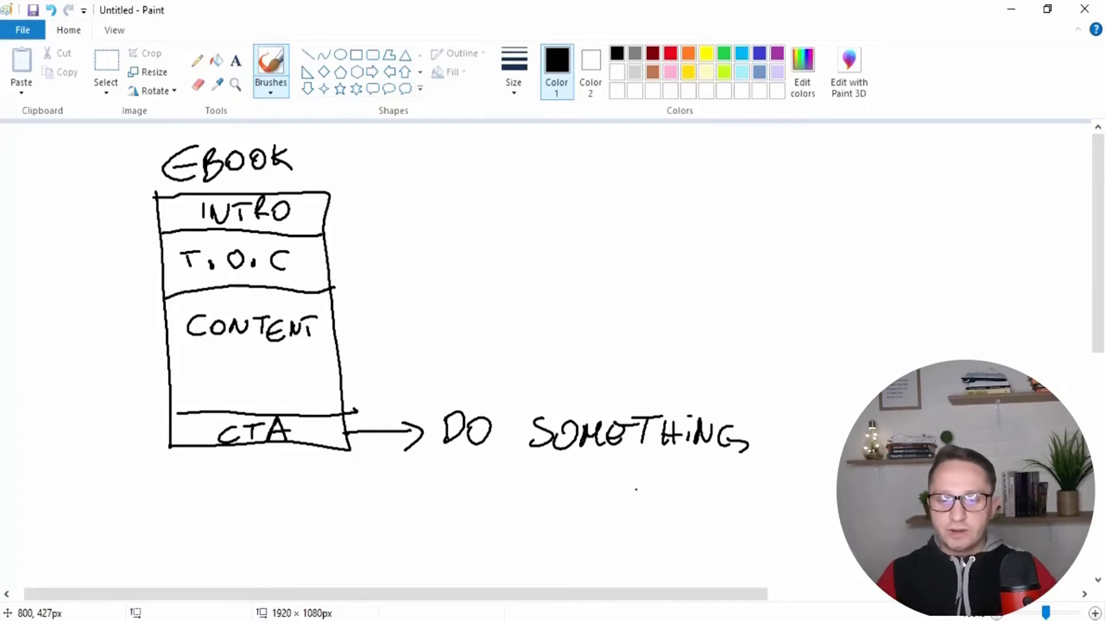
Step: Return to the browser, download the eBook document as a PDF, and open the options for adding new items in My Drive
{"action": "key", "text": "alt+Tab"}
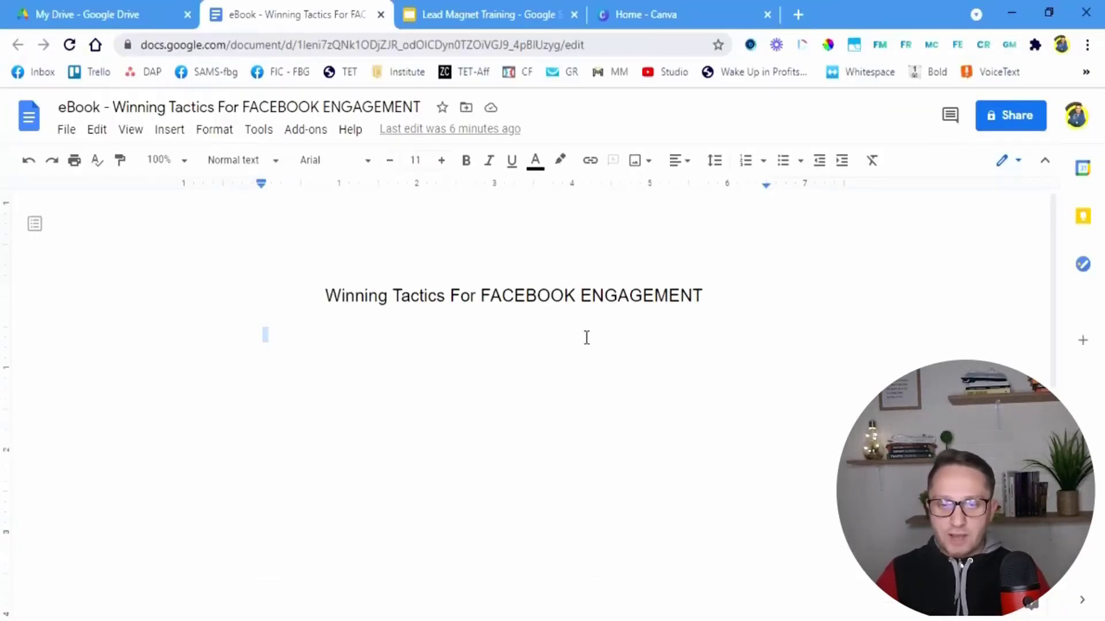
{"action": "left_click", "coordinate": [65, 131]}
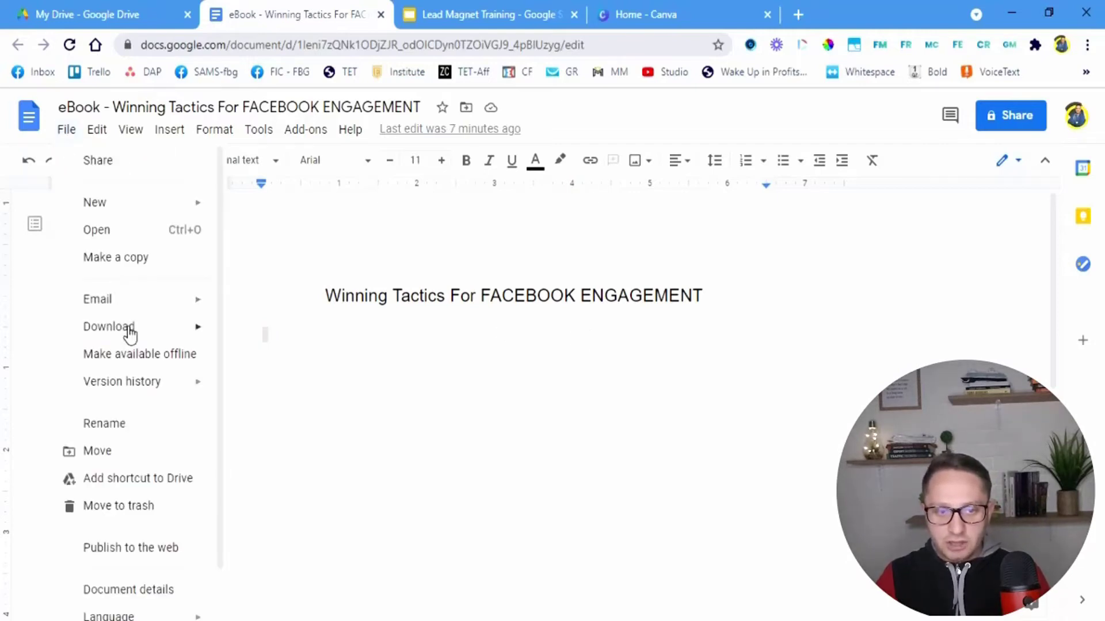
{"action": "mouse_move", "coordinate": [129, 334]}
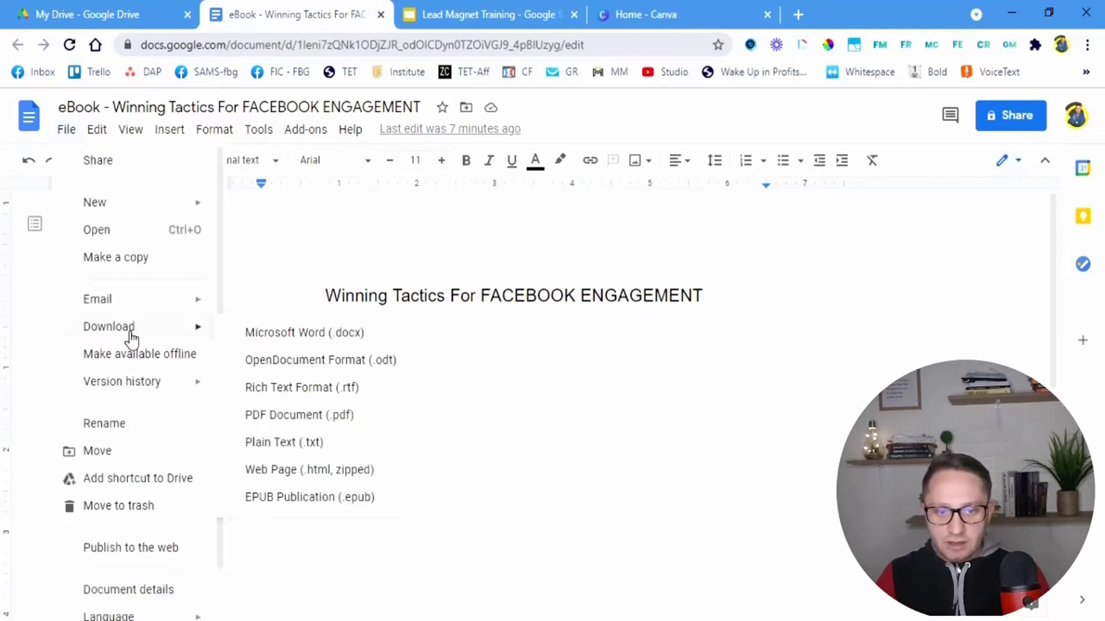
{"action": "left_click", "coordinate": [297, 425]}
{"action": "left_click", "coordinate": [86, 14]}
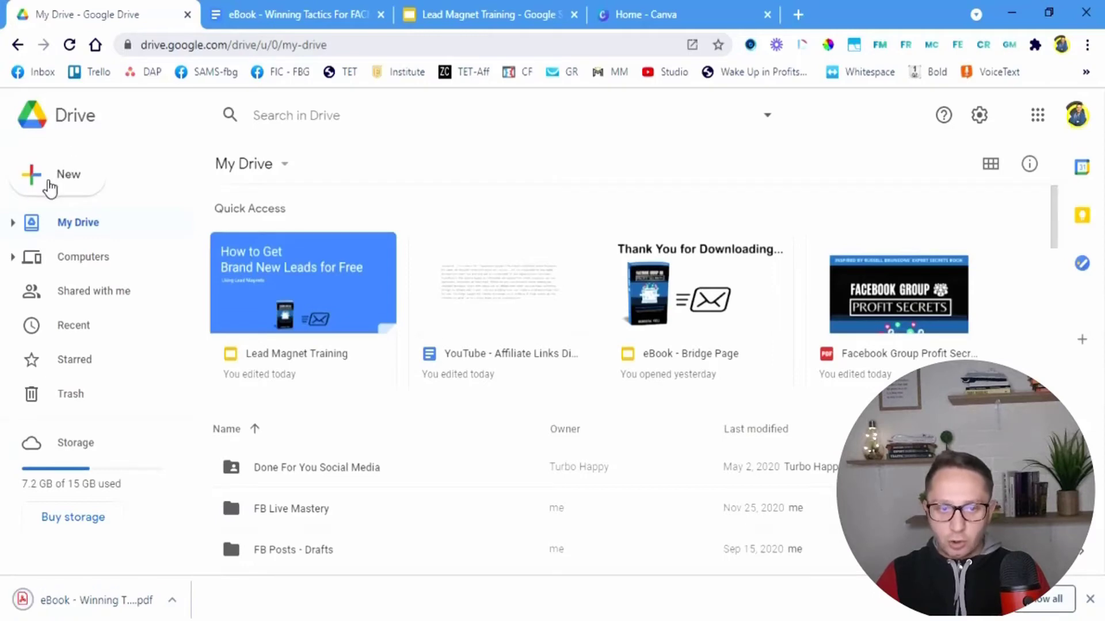
{"action": "left_click", "coordinate": [49, 188]}
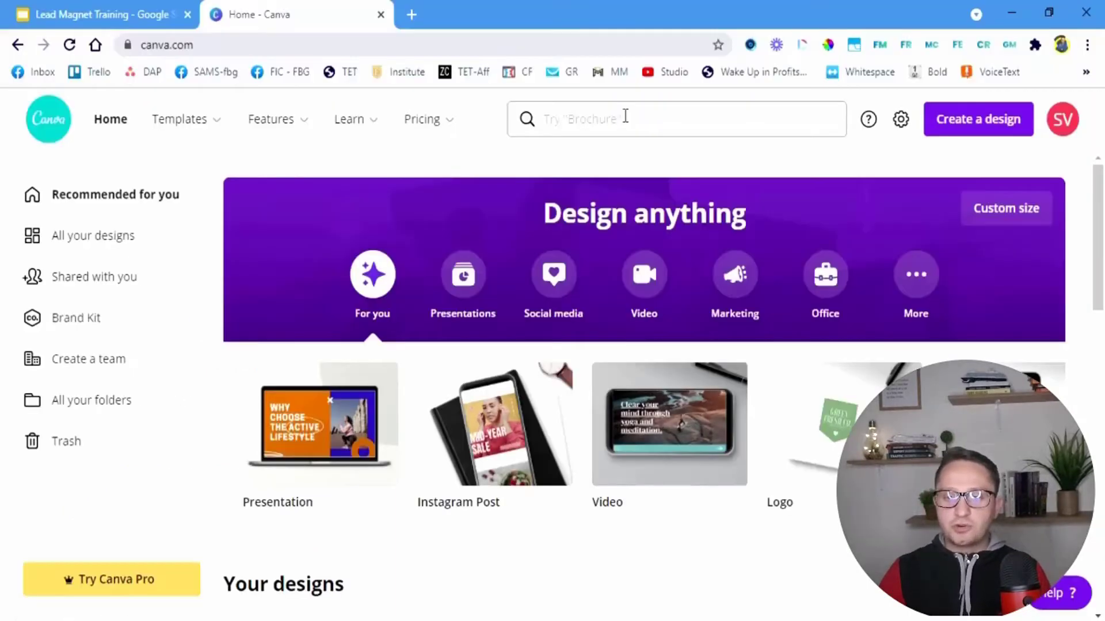
Step: Search Canva for "ebook cover", choose the Ebook Cover design type and browse its templates
{"action": "left_click", "coordinate": [626, 116]}
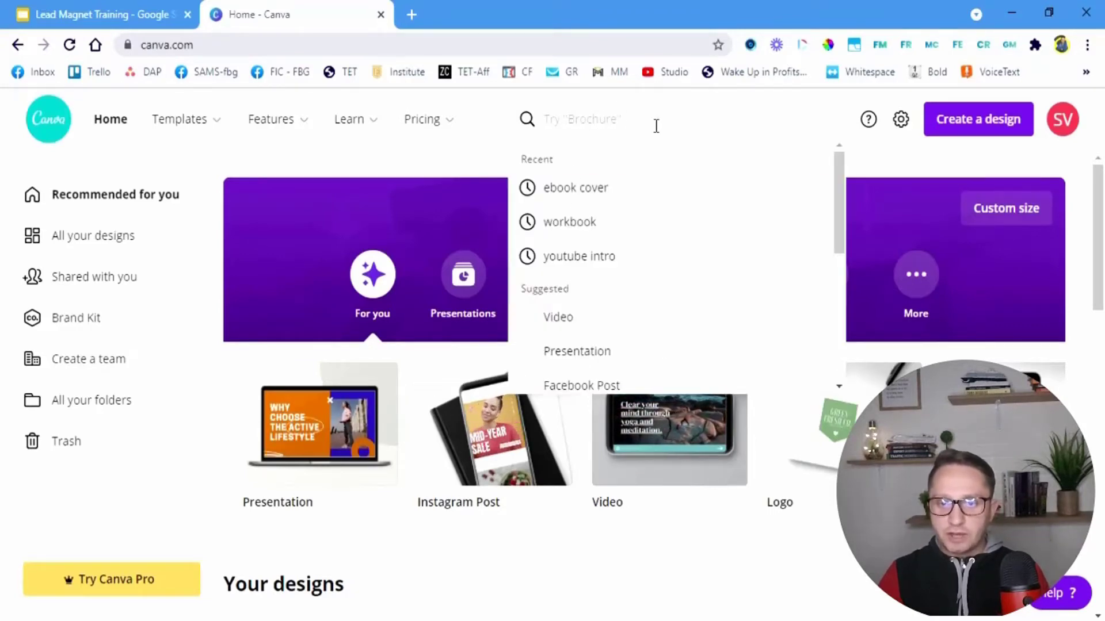
{"action": "left_click", "coordinate": [594, 193]}
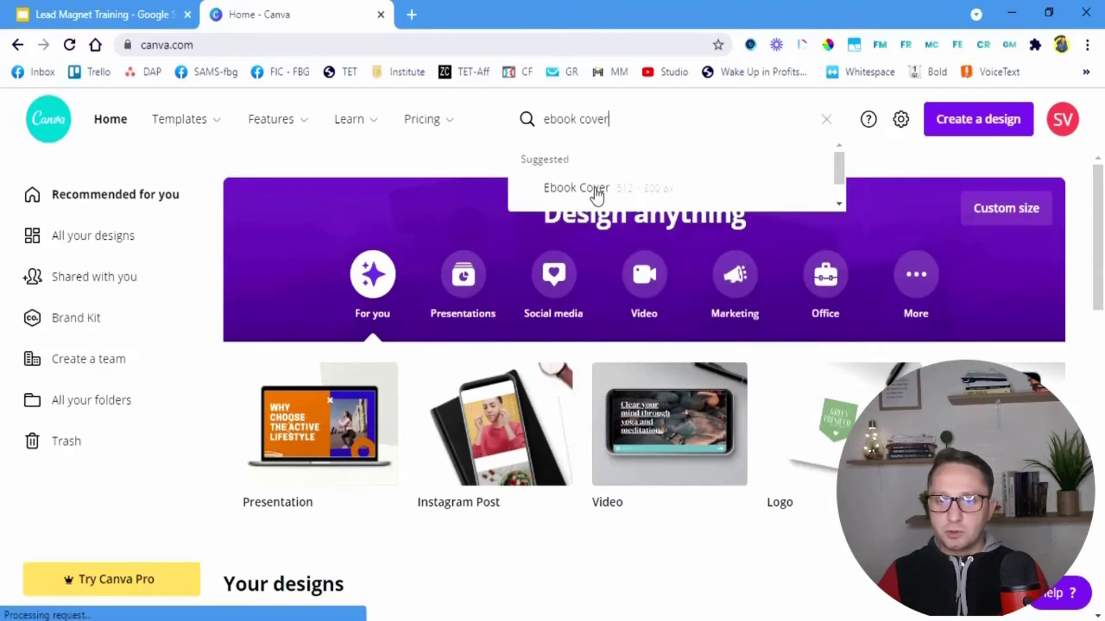
{"action": "left_click", "coordinate": [597, 190]}
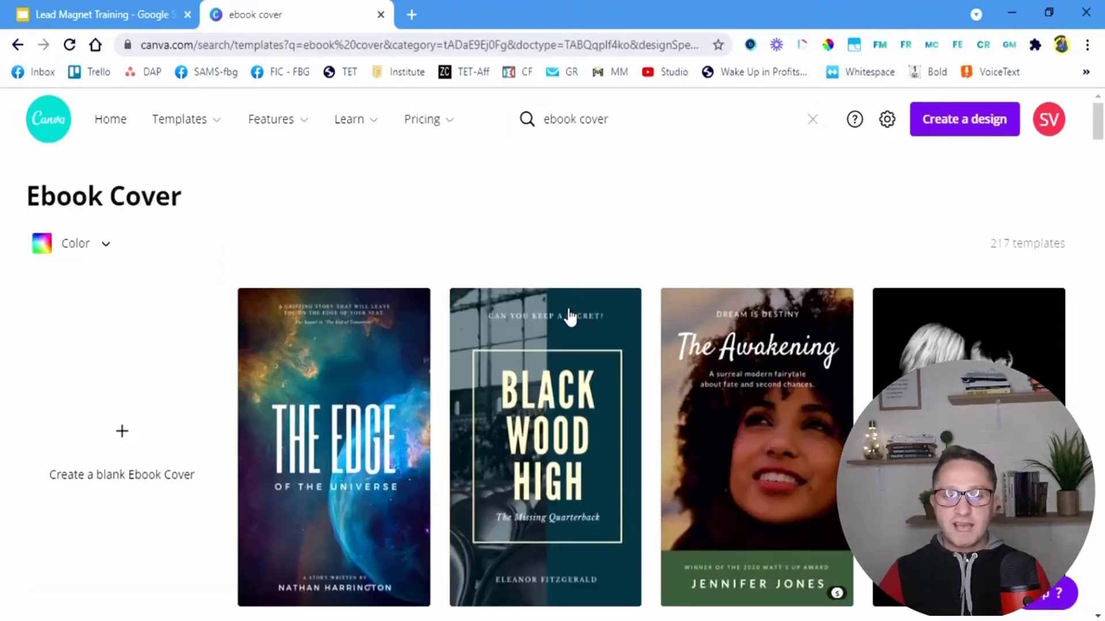
{"action": "scroll", "coordinate": [572, 320], "scroll_direction": "down", "scroll_amount": 2}
{"action": "scroll", "coordinate": [578, 334], "scroll_direction": "down", "scroll_amount": 5}
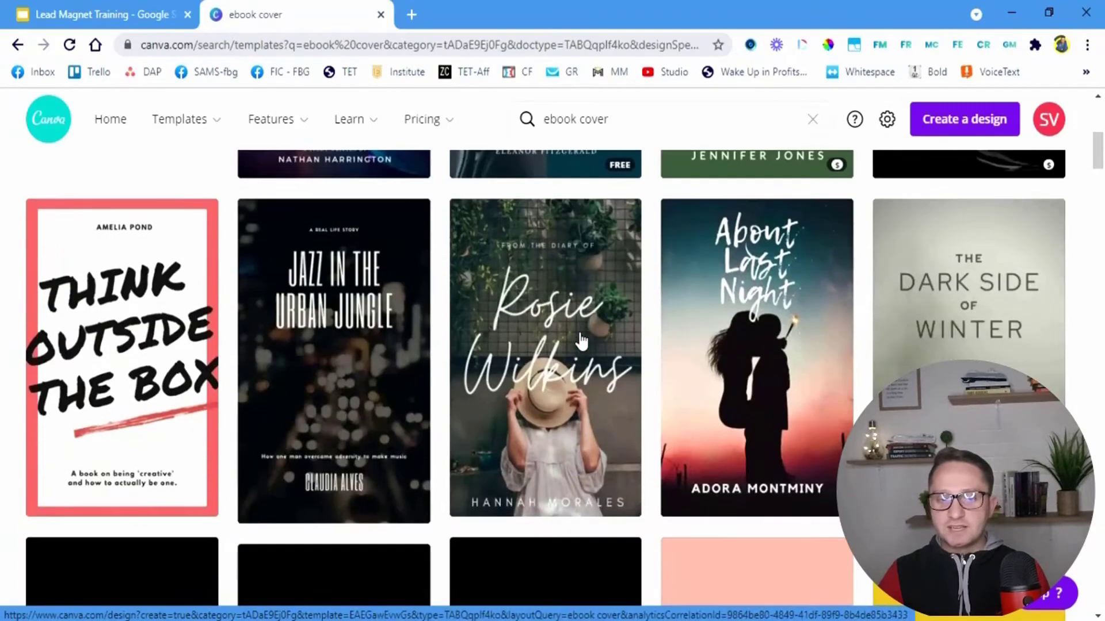
{"action": "scroll", "coordinate": [582, 343], "scroll_direction": "up", "scroll_amount": 7}
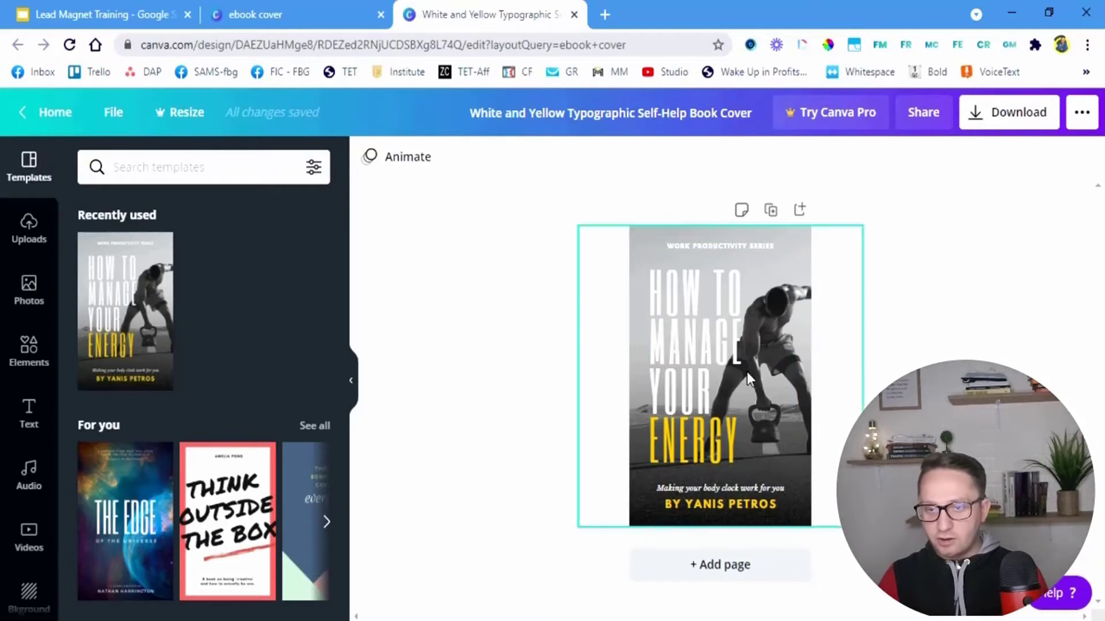
Step: Replace the title text on the "How to Manage Your Energy" cover with the copied title "Winning Tactics For FACEBOOK ENGAGEMENT"
{"action": "double_click", "coordinate": [702, 348]}
{"action": "left_click", "coordinate": [702, 351]}
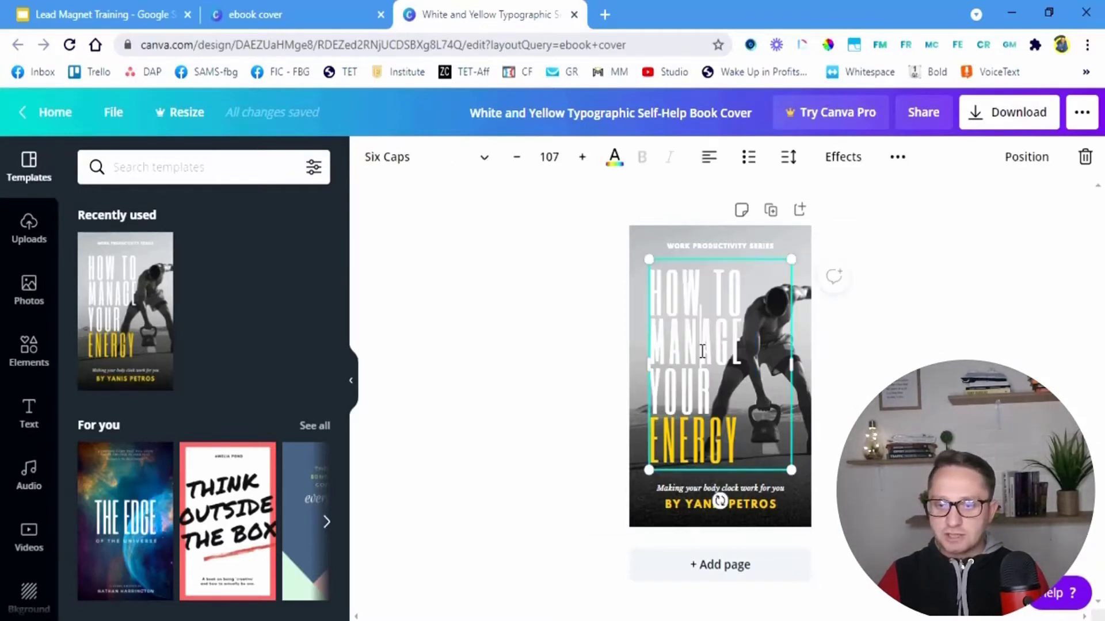
{"action": "key", "text": "ctrl+a"}
{"action": "right_click", "coordinate": [693, 334]}
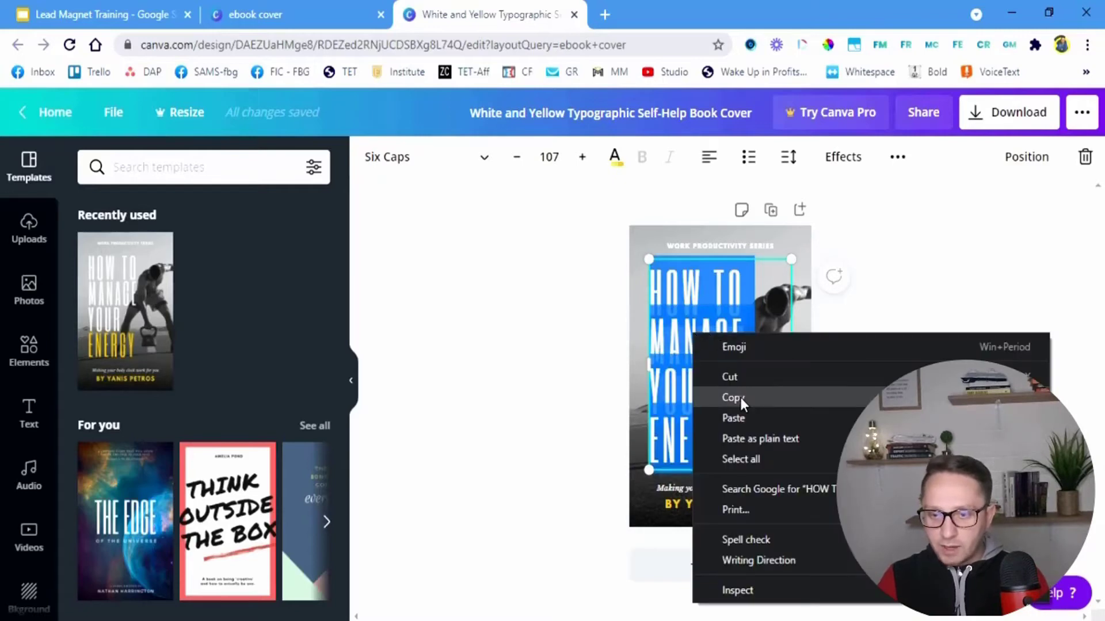
{"action": "left_click", "coordinate": [740, 418]}
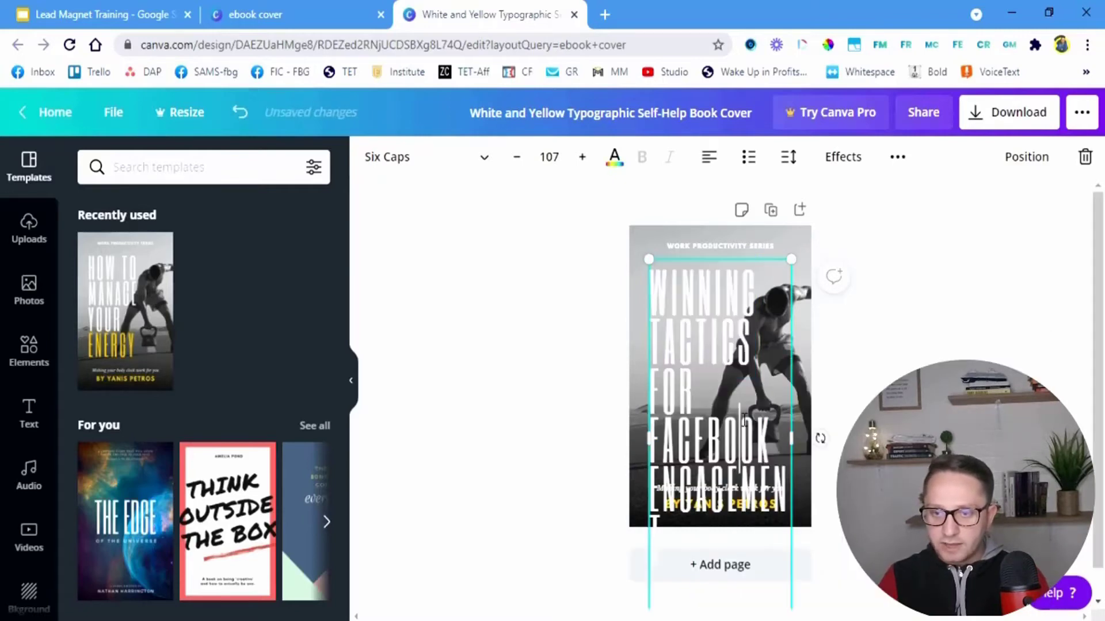
Step: Color the cover's title text red from the default colors
{"action": "left_click", "coordinate": [467, 161]}
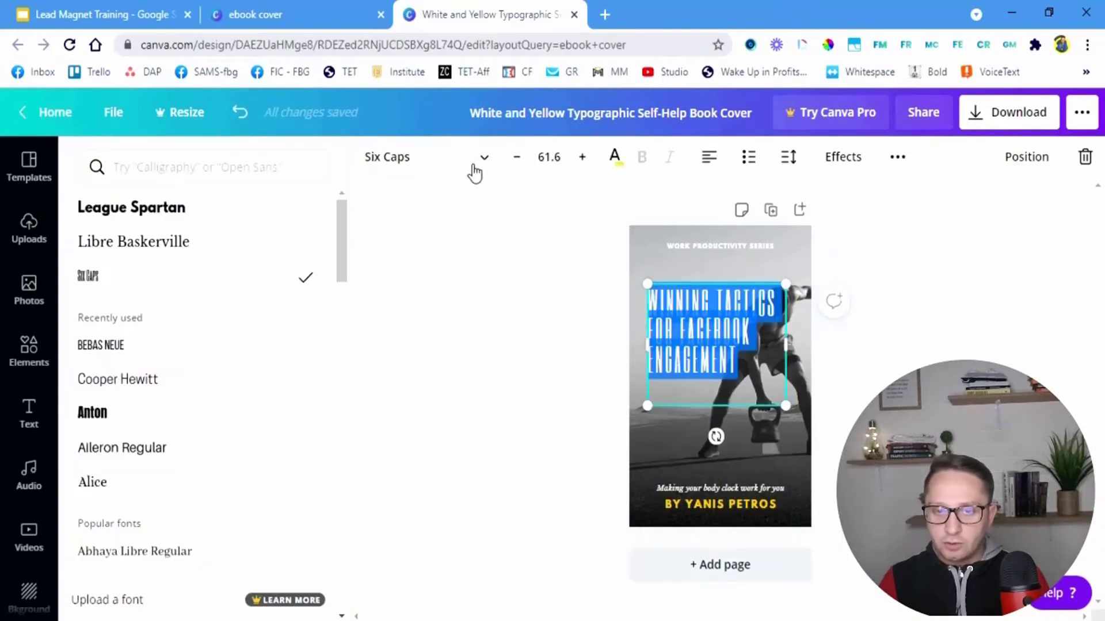
{"action": "left_click", "coordinate": [615, 164]}
{"action": "left_click", "coordinate": [94, 537]}
{"action": "left_click", "coordinate": [694, 332]}
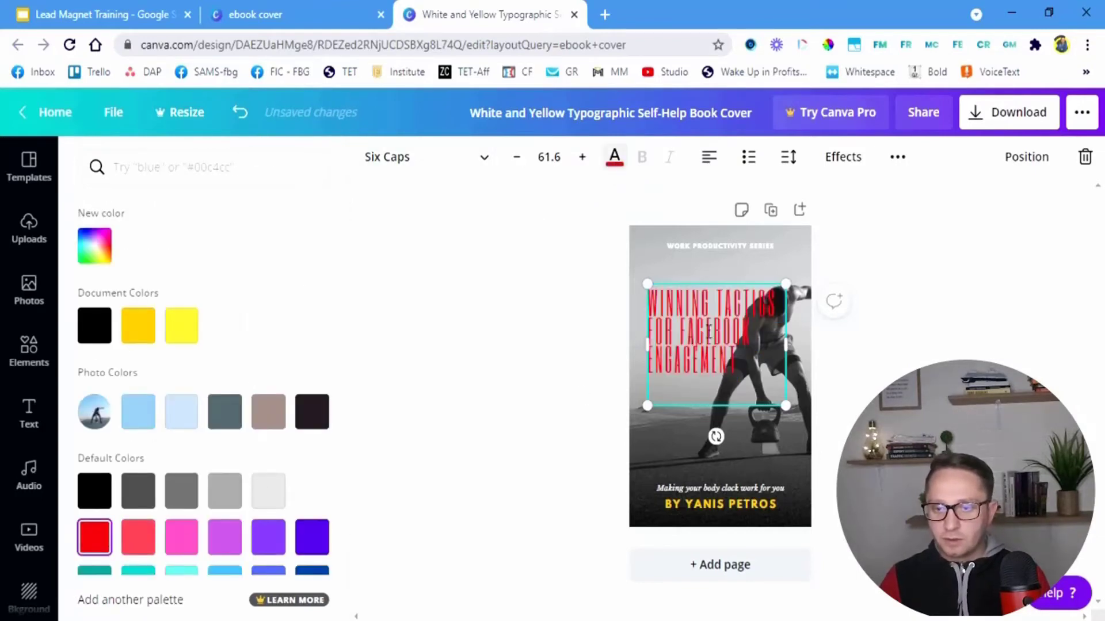
{"action": "key", "text": "Escape"}
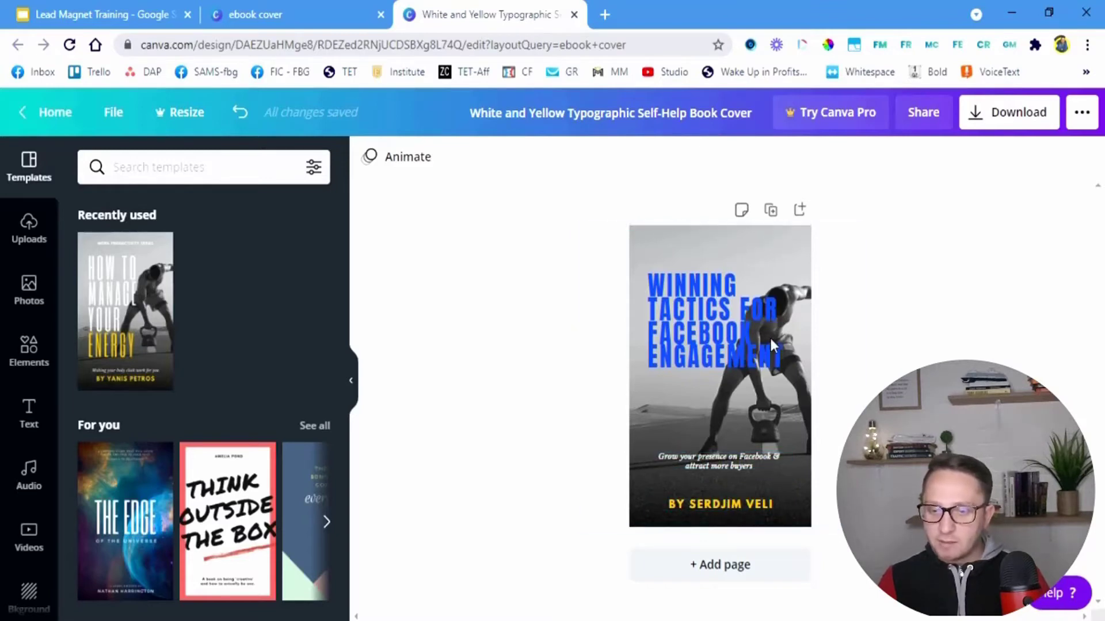
Step: Download the finished cover from Canva and upload it as the cover image in DIY Book Design's 3D mockup maker
{"action": "left_click", "coordinate": [1002, 118]}
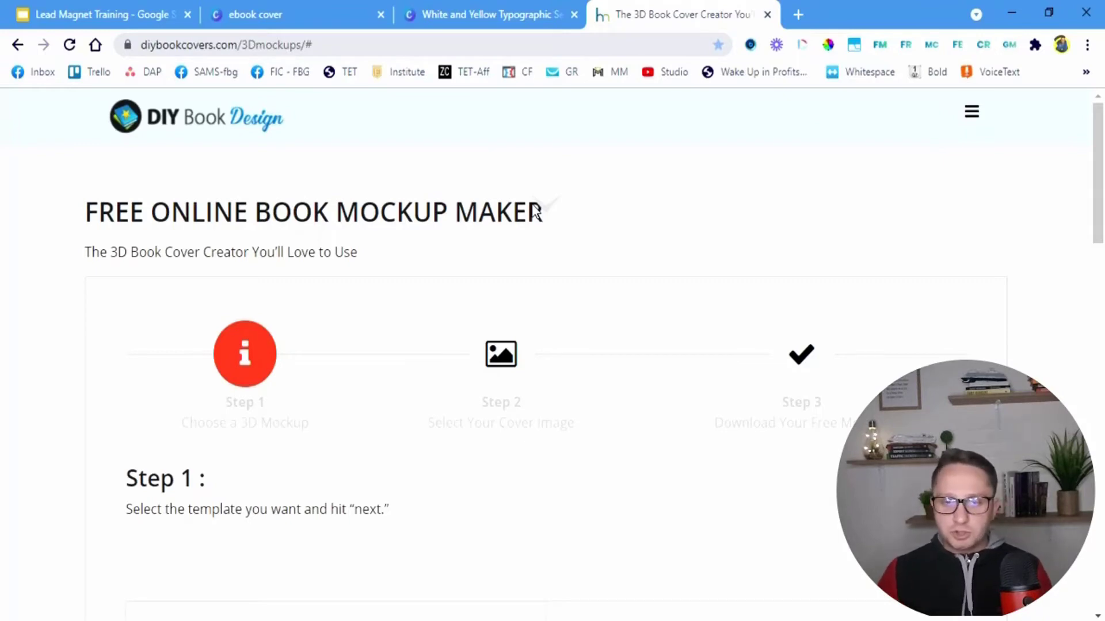
{"action": "scroll", "coordinate": [491, 364], "scroll_direction": "down", "scroll_amount": 10}
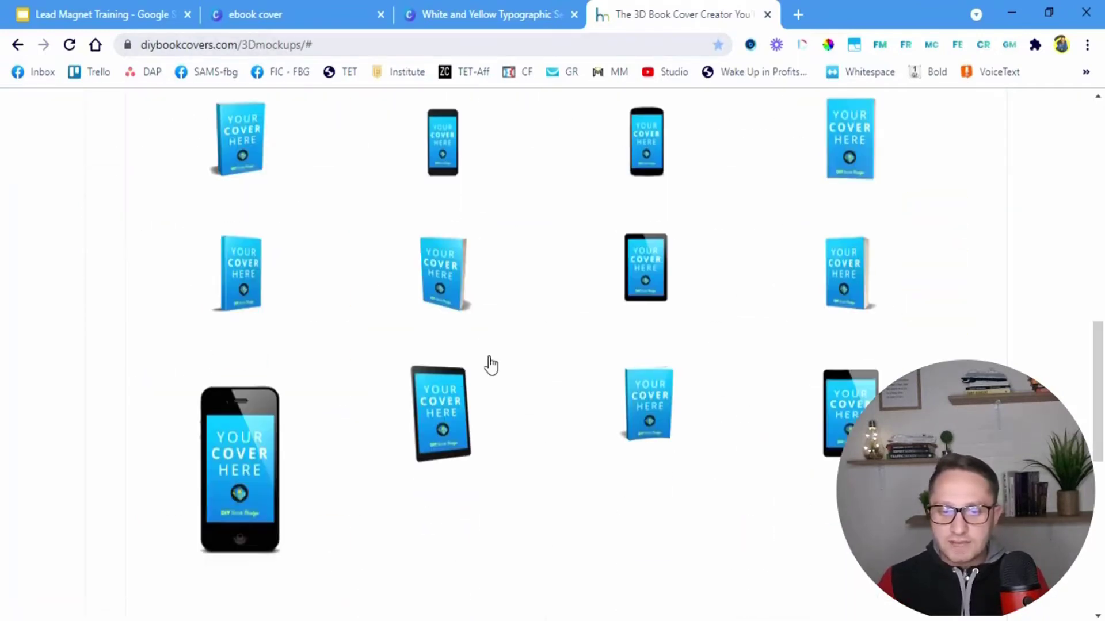
{"action": "scroll", "coordinate": [506, 407], "scroll_direction": "up", "scroll_amount": 8}
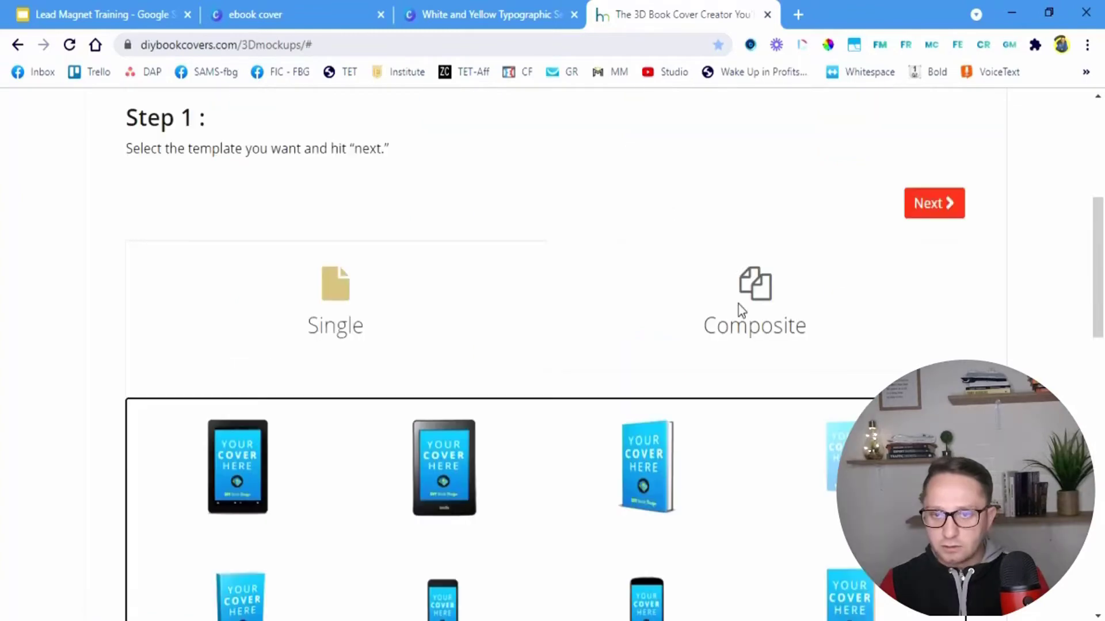
{"action": "left_click", "coordinate": [935, 203]}
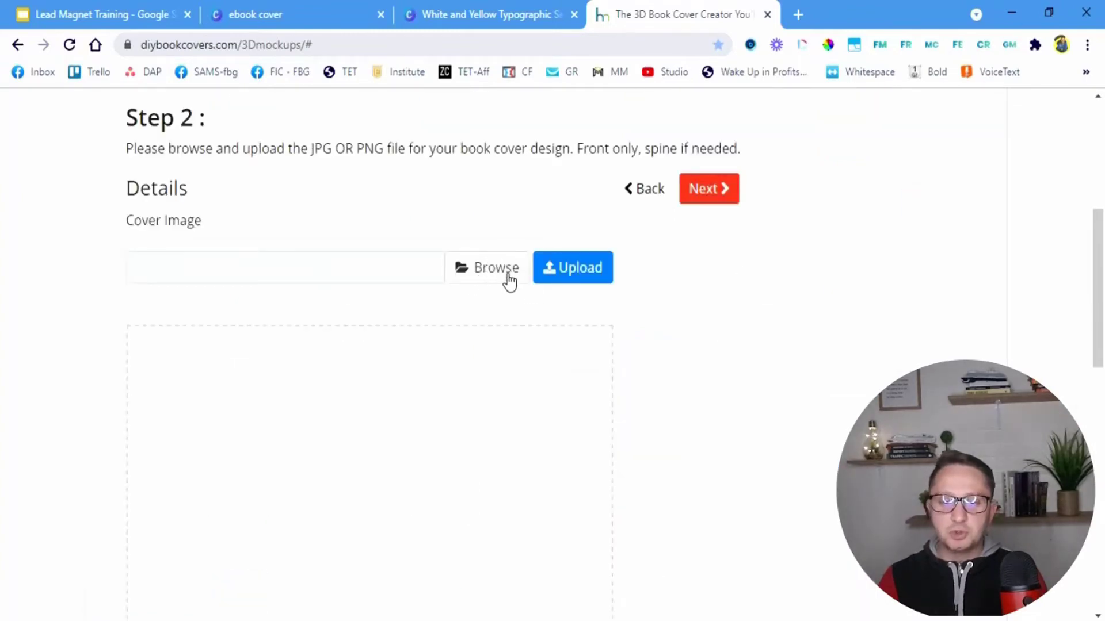
{"action": "left_click", "coordinate": [579, 275]}
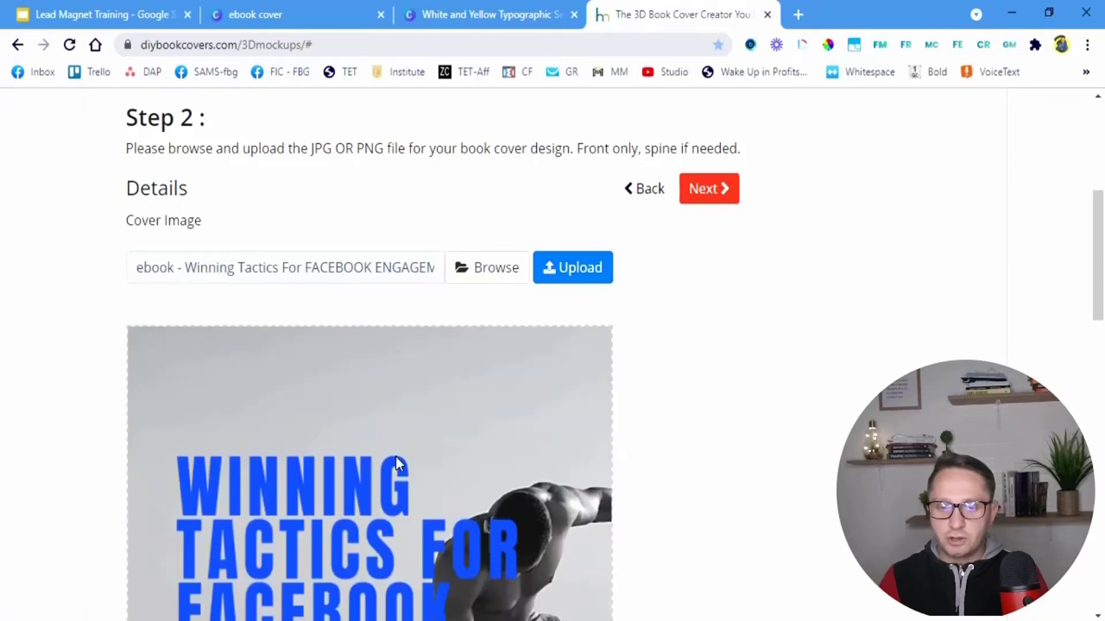
Step: Check the uploaded cover image, continue to the final mockup stage and download the 3D mockup as a PNG
{"action": "scroll", "coordinate": [637, 390], "scroll_direction": "down", "scroll_amount": 7}
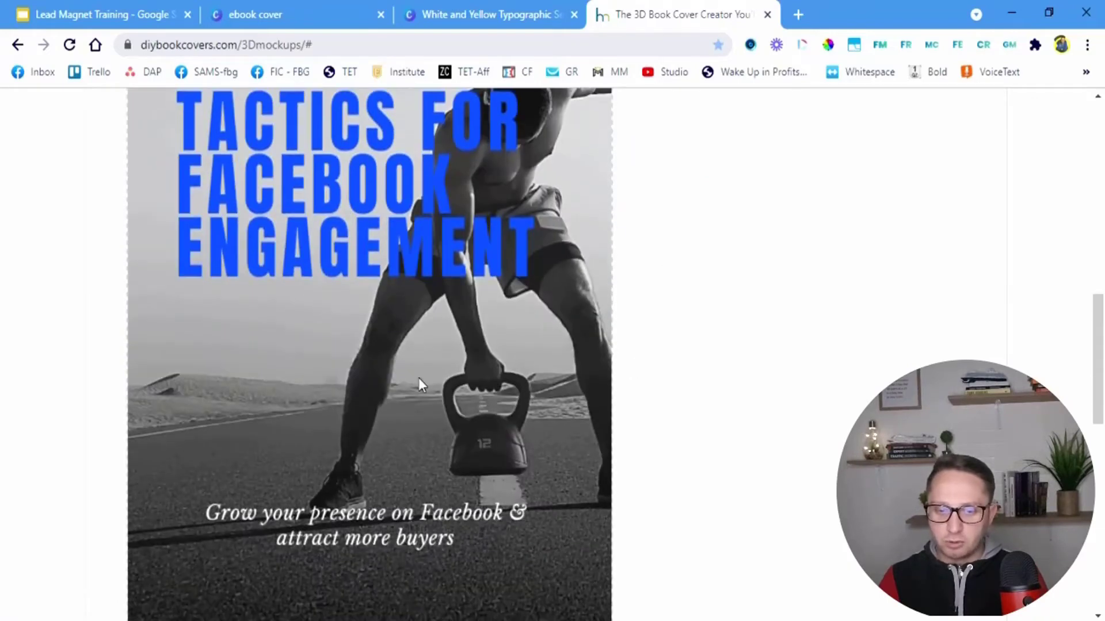
{"action": "scroll", "coordinate": [689, 247], "scroll_direction": "up", "scroll_amount": 10}
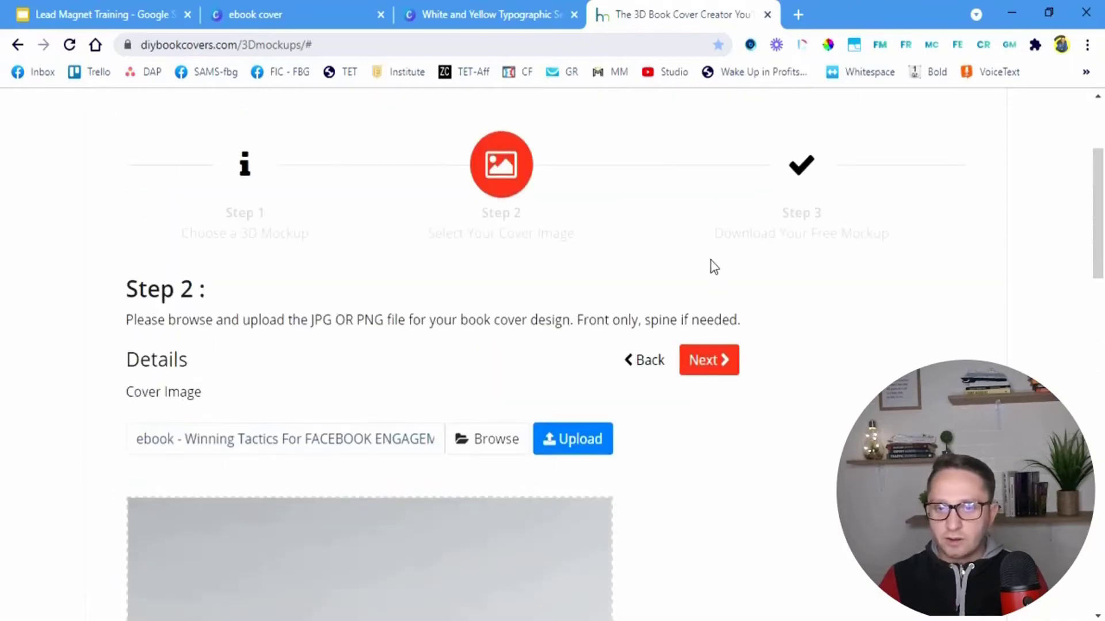
{"action": "left_click", "coordinate": [709, 350]}
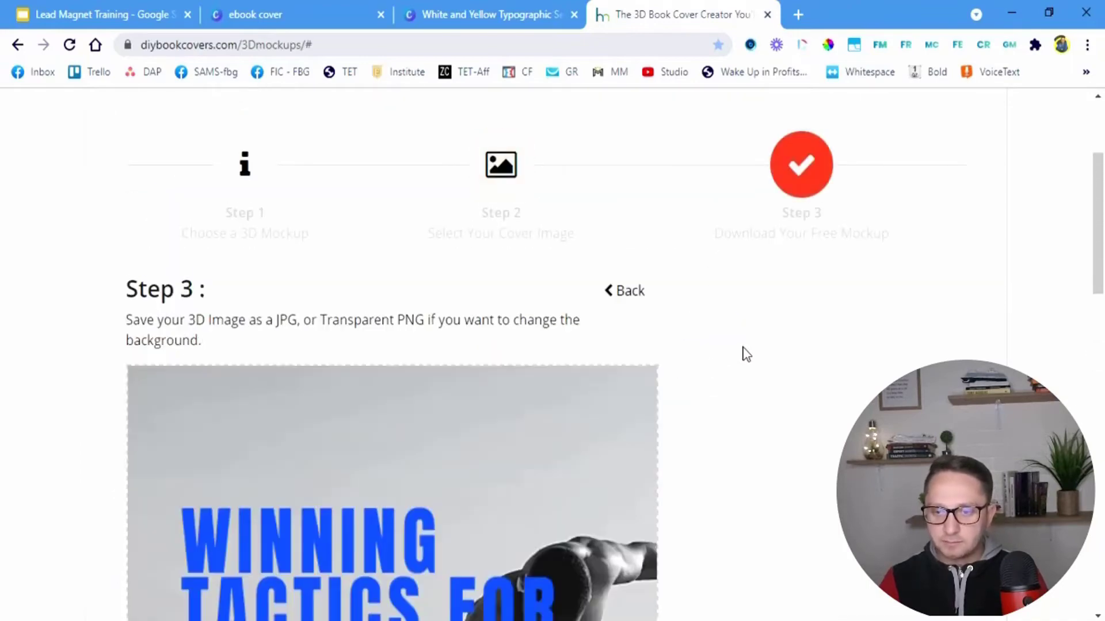
{"action": "scroll", "coordinate": [651, 313], "scroll_direction": "down", "scroll_amount": 15}
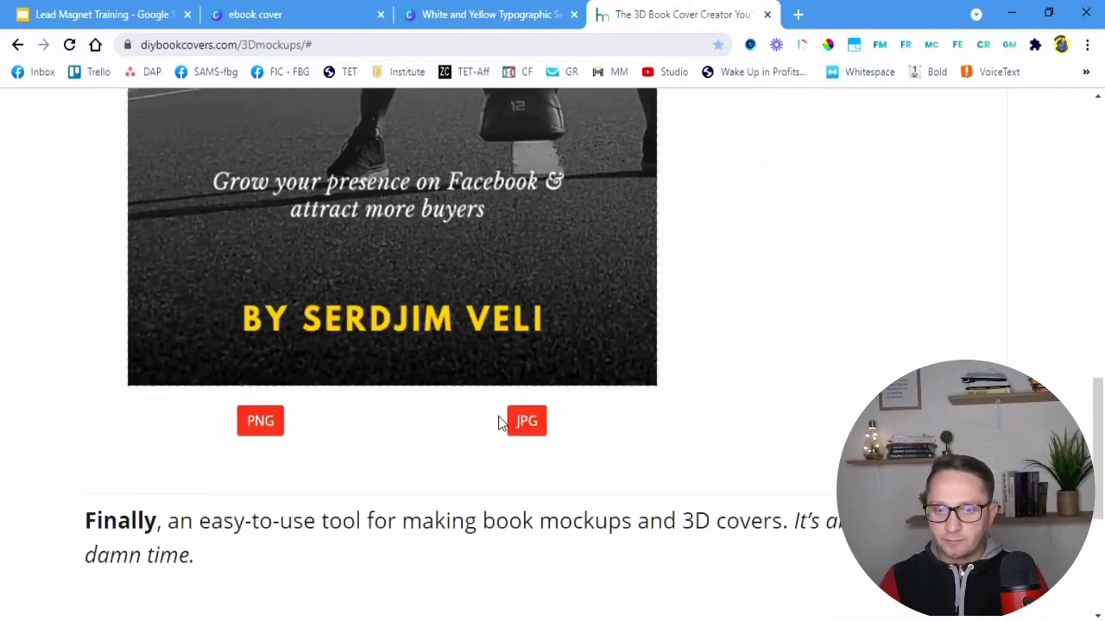
{"action": "left_click", "coordinate": [269, 433]}
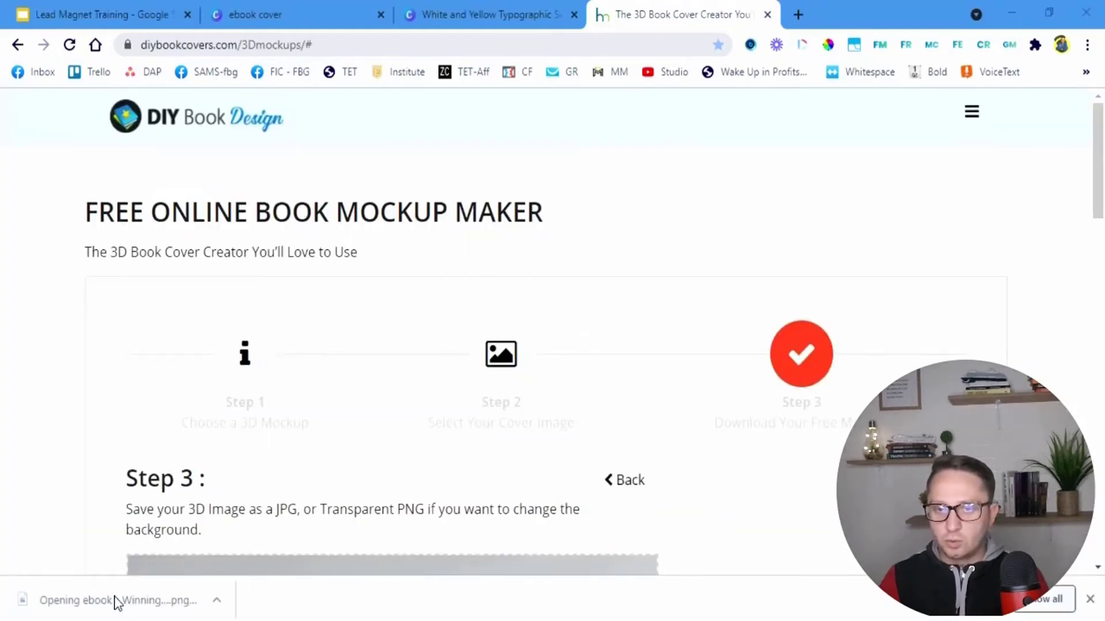
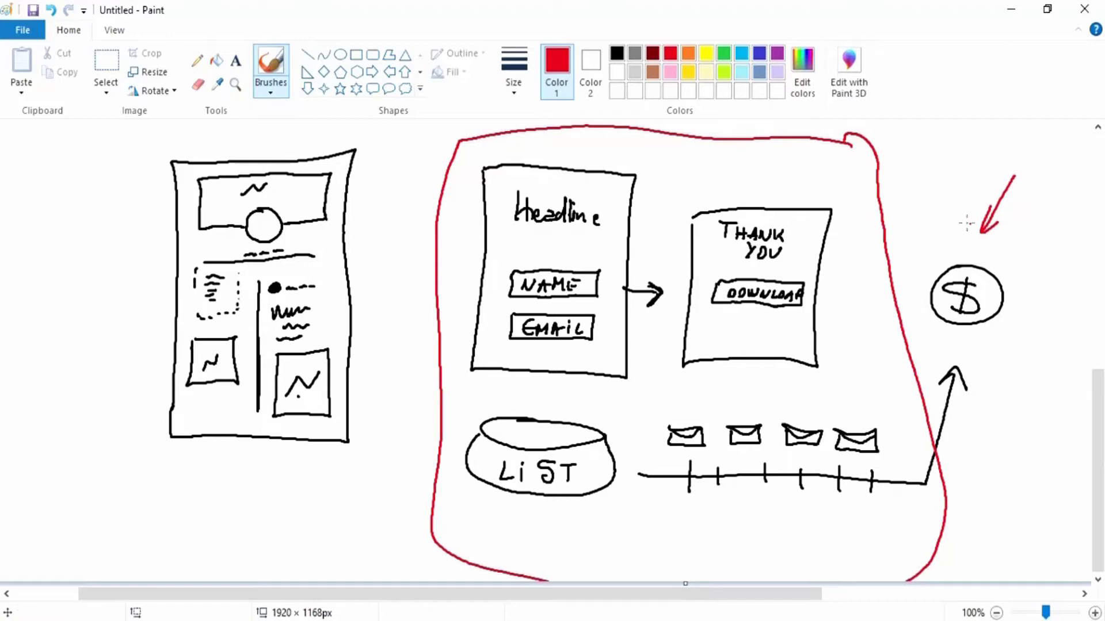
Step: Draw several small red arrows pointing at the dollar-sign circle in the Paint sketch
{"action": "mouse_move", "coordinate": [938, 248]}
{"action": "left_mouse_down"}
{"action": "mouse_move", "coordinate": [920, 230]}
{"action": "mouse_move", "coordinate": [941, 252]}
{"action": "left_mouse_up"}
{"action": "left_click_drag", "start_coordinate": [927, 247], "coordinate": [944, 240]}
{"action": "left_click_drag", "start_coordinate": [912, 271], "coordinate": [934, 272]}
{"action": "left_click_drag", "start_coordinate": [925, 266], "coordinate": [923, 278]}
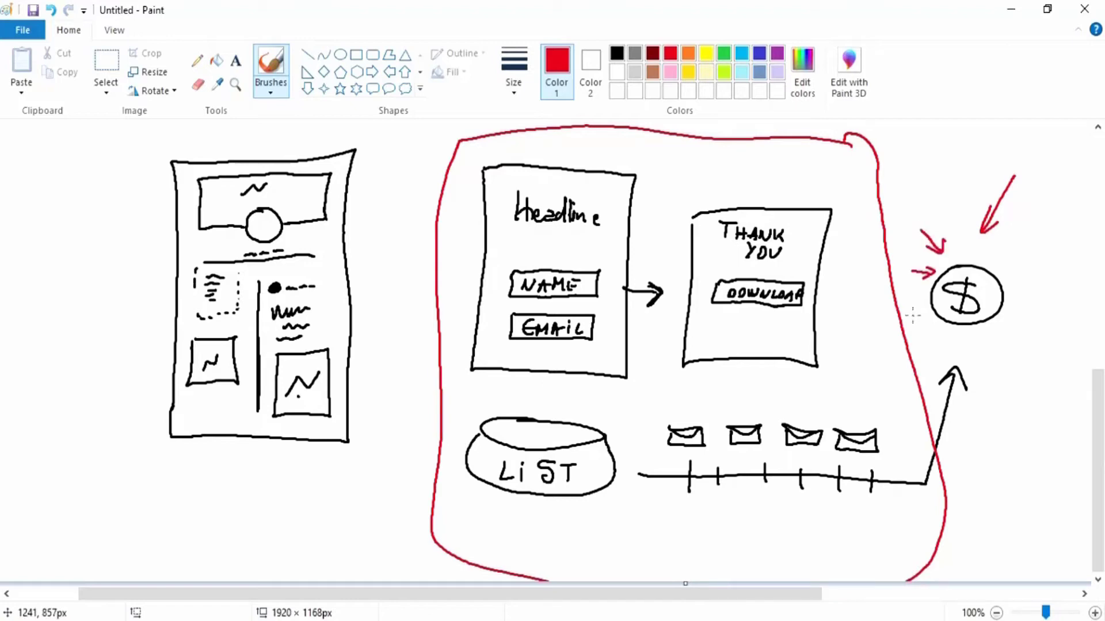
{"action": "left_click_drag", "start_coordinate": [913, 315], "coordinate": [927, 308]}
Step: Undo the red arrows drawn around the dollar-sign circle
{"action": "key", "text": "ctrl+z"}
{"action": "key", "text": "ctrl+z"}
{"action": "key", "text": "ctrl+z"}
{"action": "key", "text": "ctrl+z"}
{"action": "key", "text": "ctrl+z"}
{"action": "key", "text": "ctrl+z"}
{"action": "key", "text": "ctrl+z"}
{"action": "key", "text": "ctrl+z"}
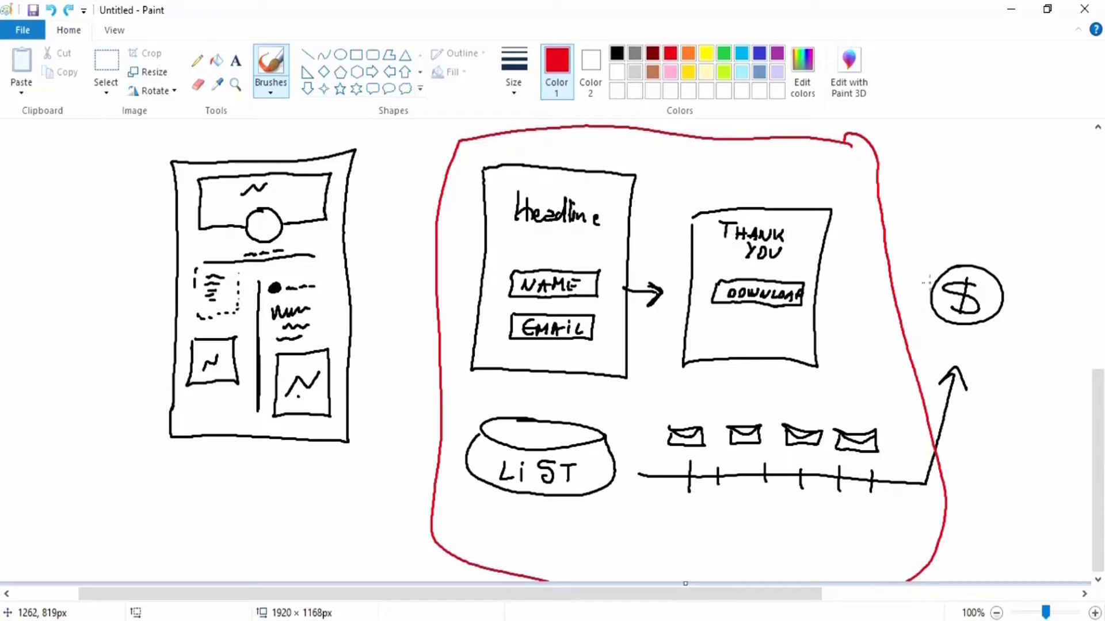
Step: Draw a second red outline around the whole funnel: the optin page, thank-you page, list and email sequence
{"action": "mouse_move", "coordinate": [486, 138]}
{"action": "left_mouse_down"}
{"action": "mouse_move", "coordinate": [485, 549]}
{"action": "mouse_move", "coordinate": [527, 562]}
{"action": "left_mouse_up"}
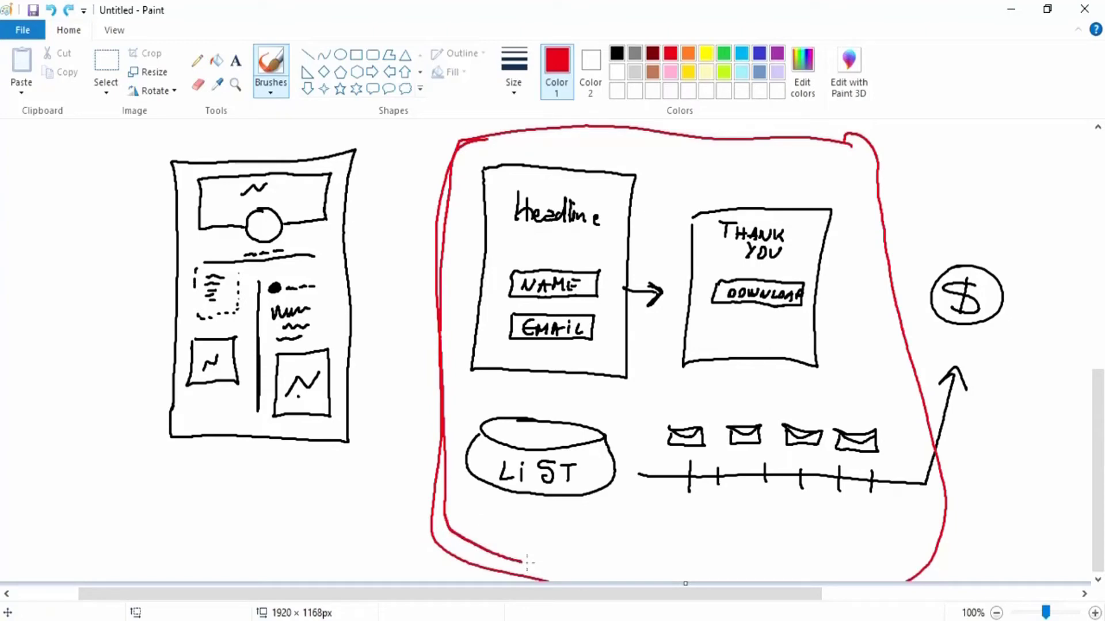
{"action": "mouse_move", "coordinate": [527, 562]}
{"action": "left_mouse_down"}
{"action": "mouse_move", "coordinate": [505, 121]}
{"action": "mouse_move", "coordinate": [470, 146]}
{"action": "left_mouse_up"}
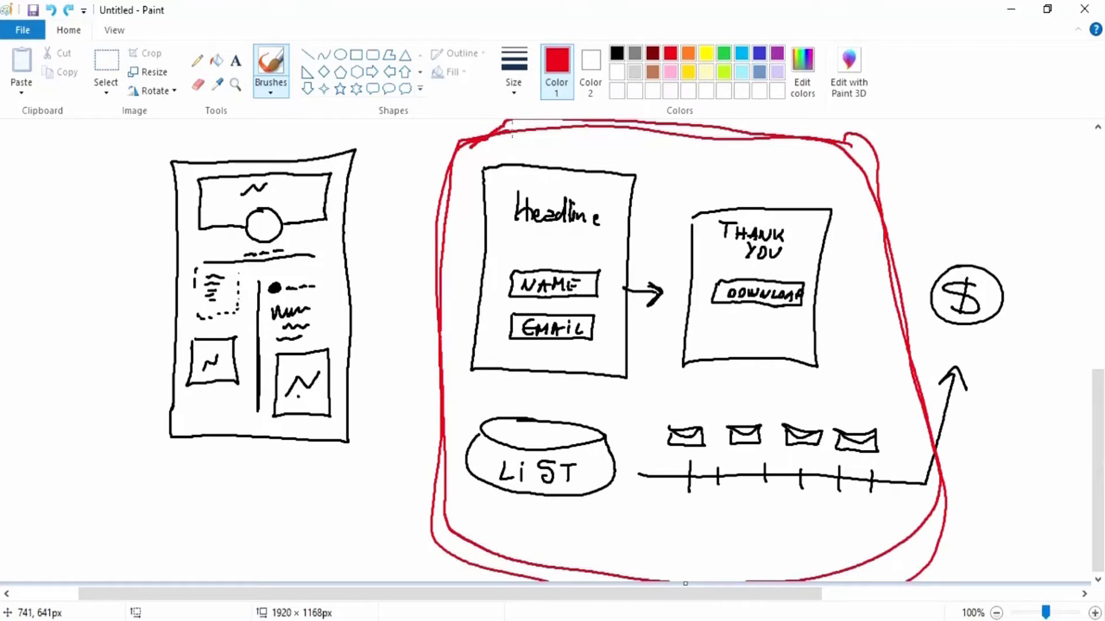
Step: Trace the flow in blue from the profile's featured section through the optin page, list and emails to the dollar sign, marking the thank-you page too
{"action": "left_click", "coordinate": [759, 53]}
{"action": "left_click_drag", "start_coordinate": [491, 168], "coordinate": [484, 245]}
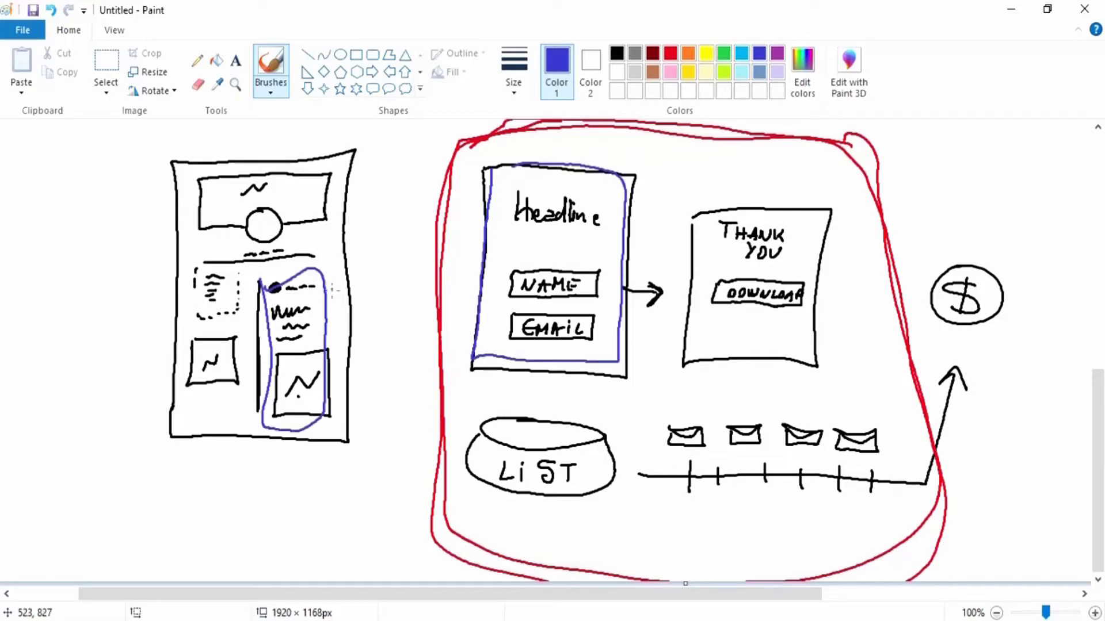
{"action": "left_click_drag", "start_coordinate": [326, 305], "coordinate": [352, 277]}
{"action": "mouse_move", "coordinate": [524, 421]}
{"action": "left_mouse_down"}
{"action": "mouse_move", "coordinate": [485, 441]}
{"action": "mouse_move", "coordinate": [496, 426]}
{"action": "left_mouse_up"}
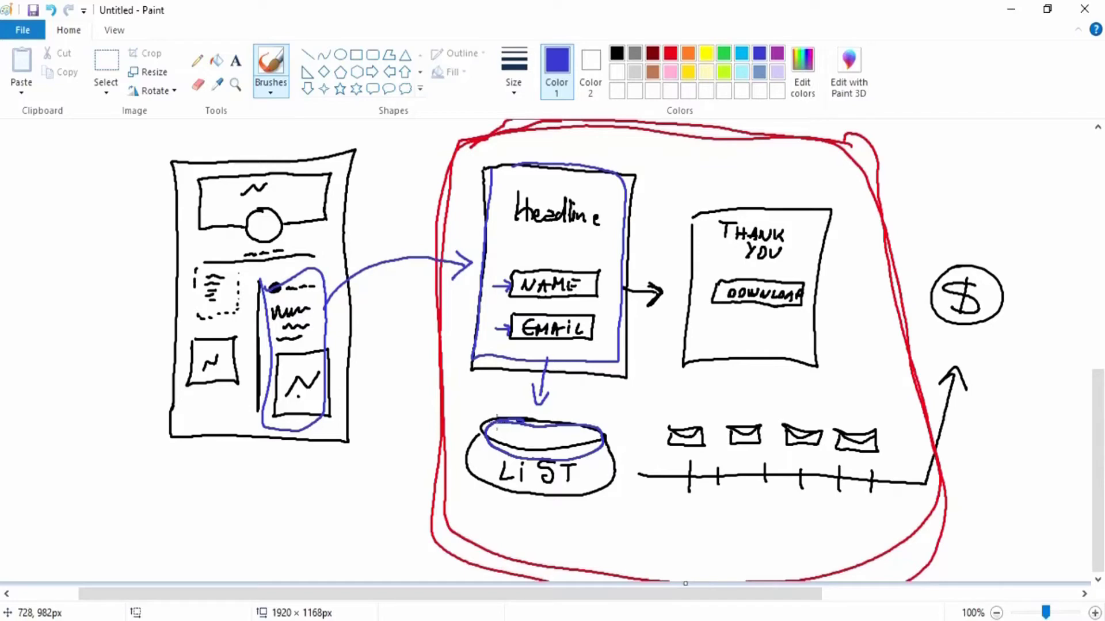
{"action": "left_click_drag", "start_coordinate": [496, 419], "coordinate": [615, 469]}
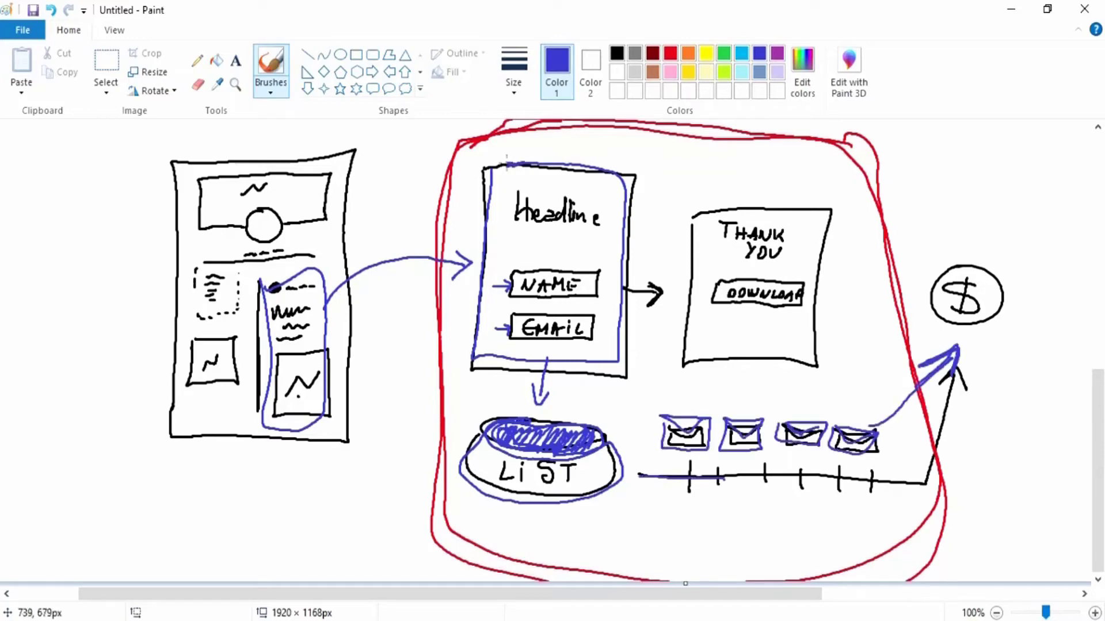
{"action": "left_click_drag", "start_coordinate": [506, 160], "coordinate": [523, 177]}
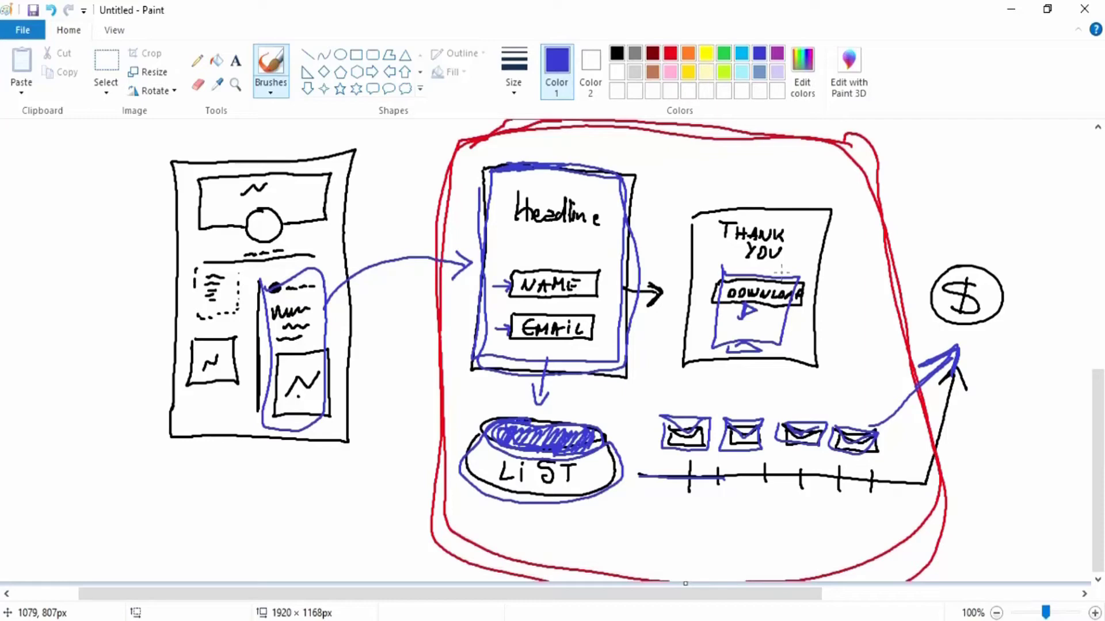
{"action": "key", "text": "ctrl+z"}
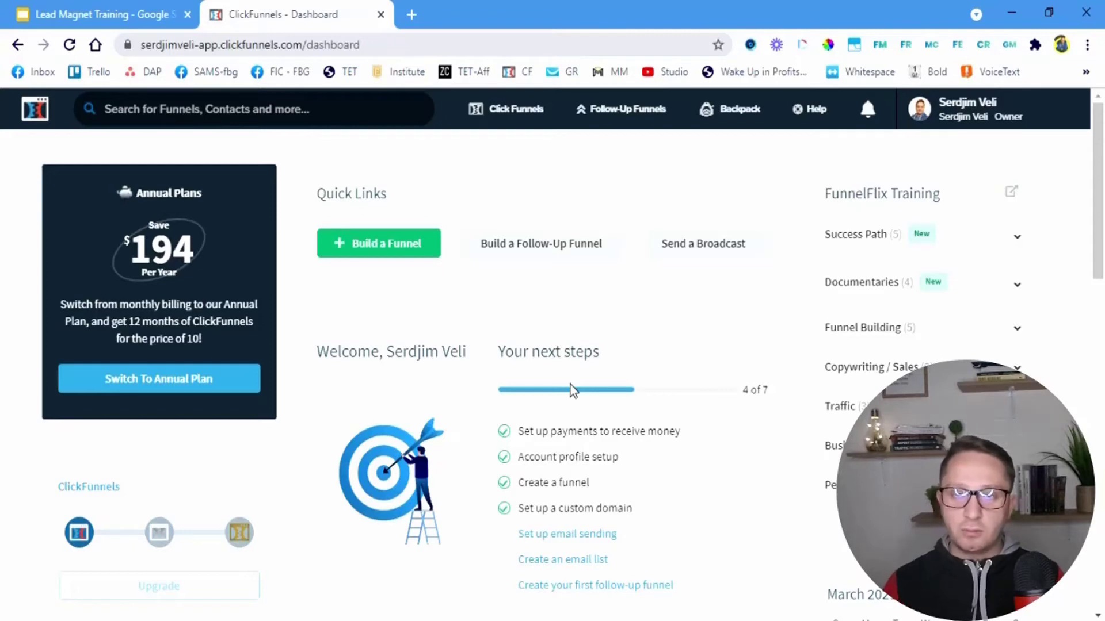
Step: Switch to ClickFunnels, open the funnels list and start a new funnel with the classic funnel builder
{"action": "mouse_move", "coordinate": [546, 134]}
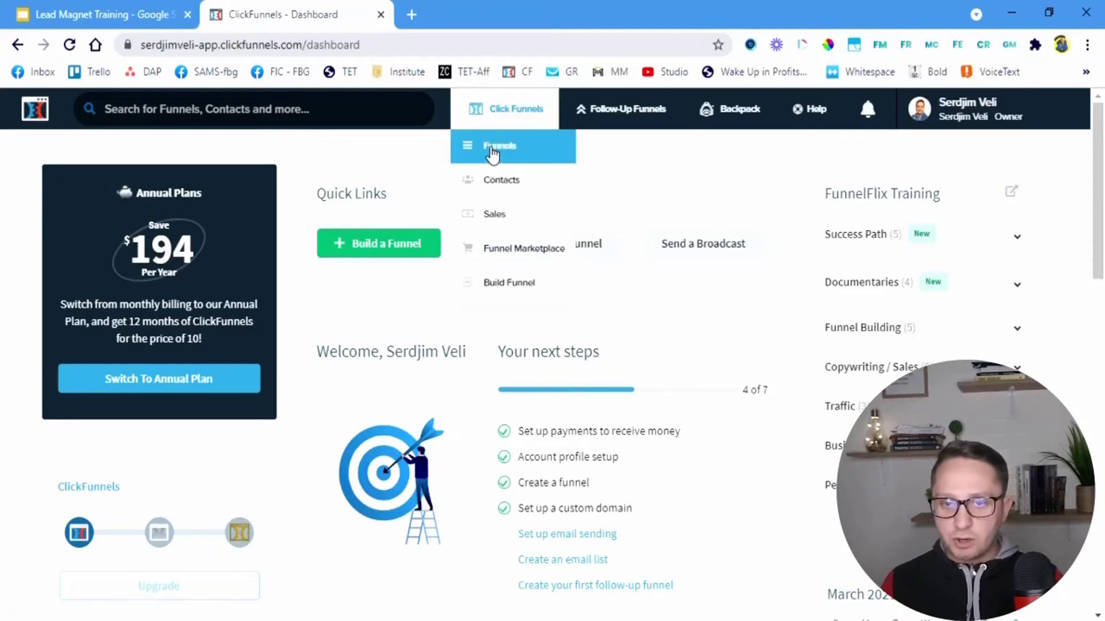
{"action": "left_click", "coordinate": [520, 153]}
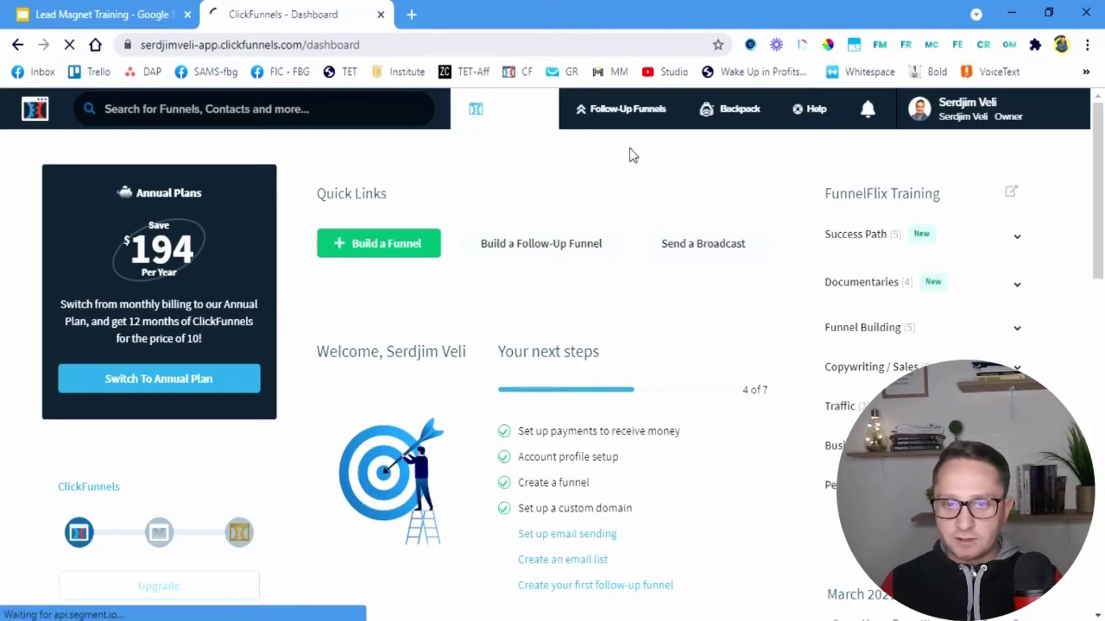
{"action": "mouse_move", "coordinate": [525, 116]}
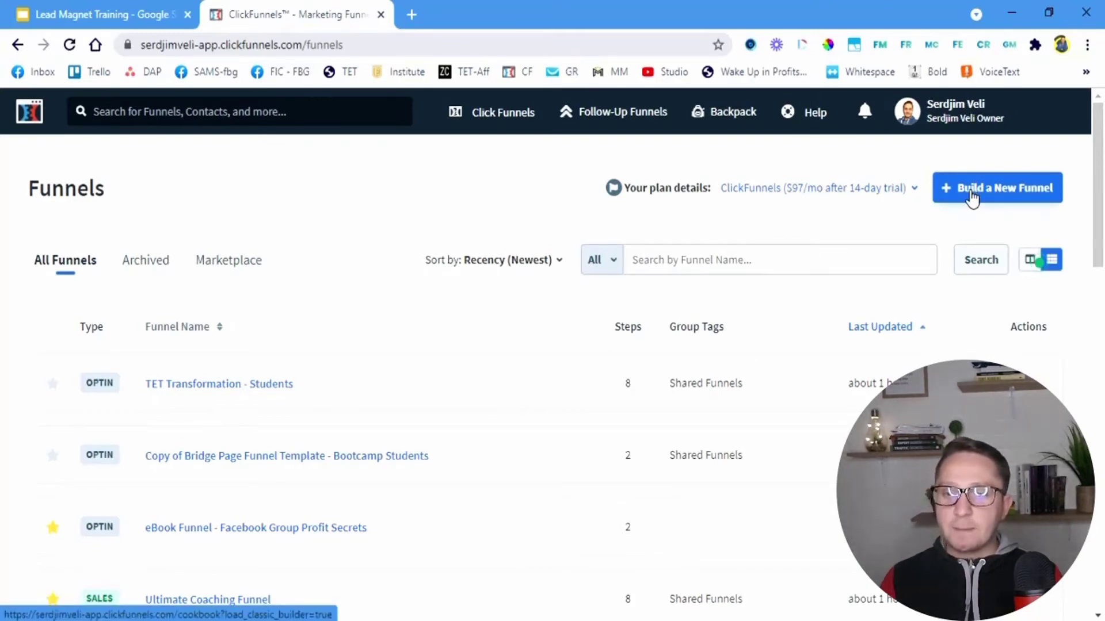
{"action": "left_click", "coordinate": [971, 194]}
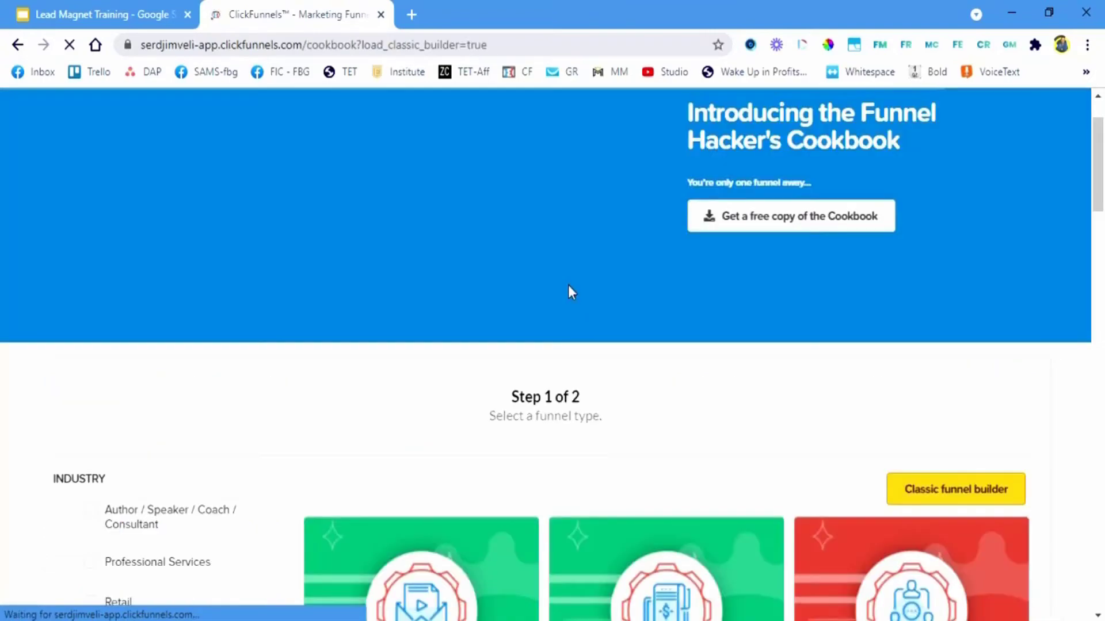
{"action": "scroll", "coordinate": [572, 292], "scroll_direction": "down", "scroll_amount": 1}
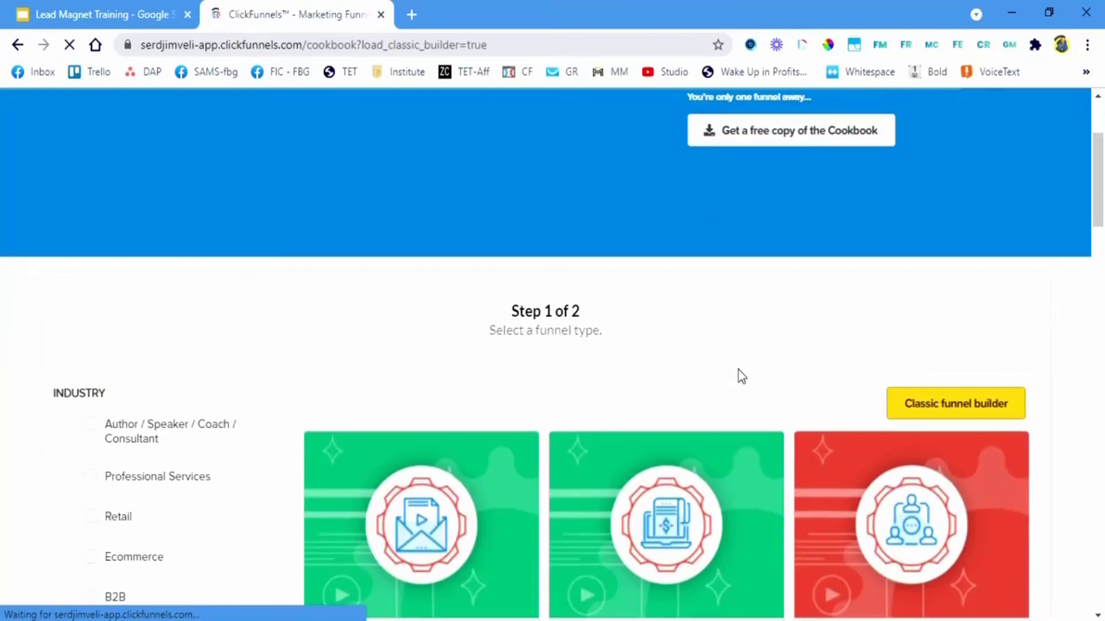
{"action": "left_click", "coordinate": [961, 402]}
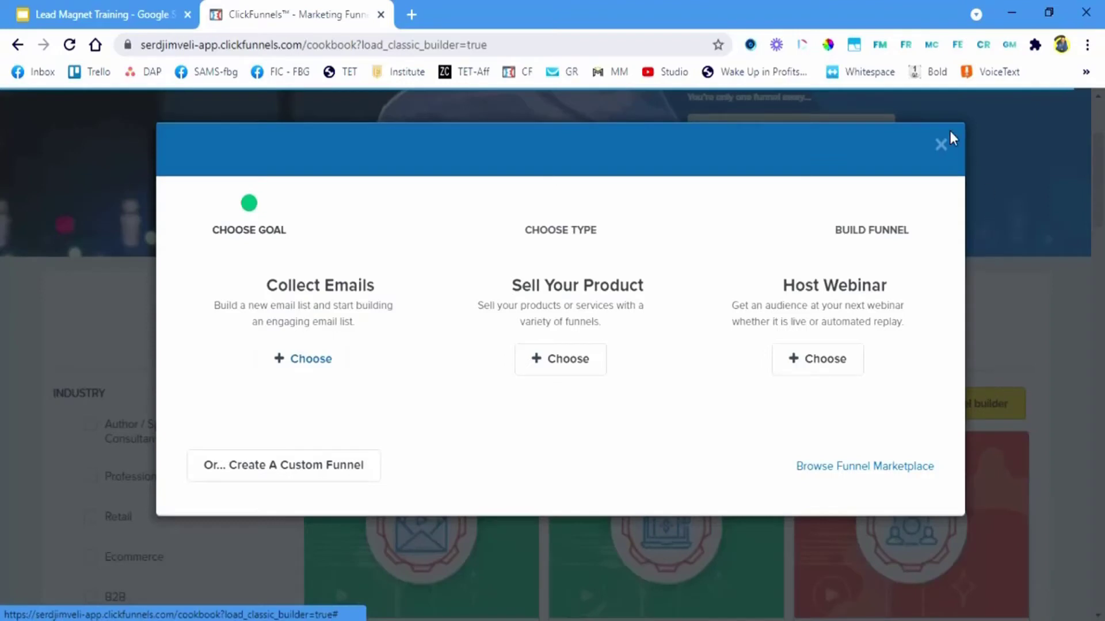
{"action": "left_click", "coordinate": [940, 145]}
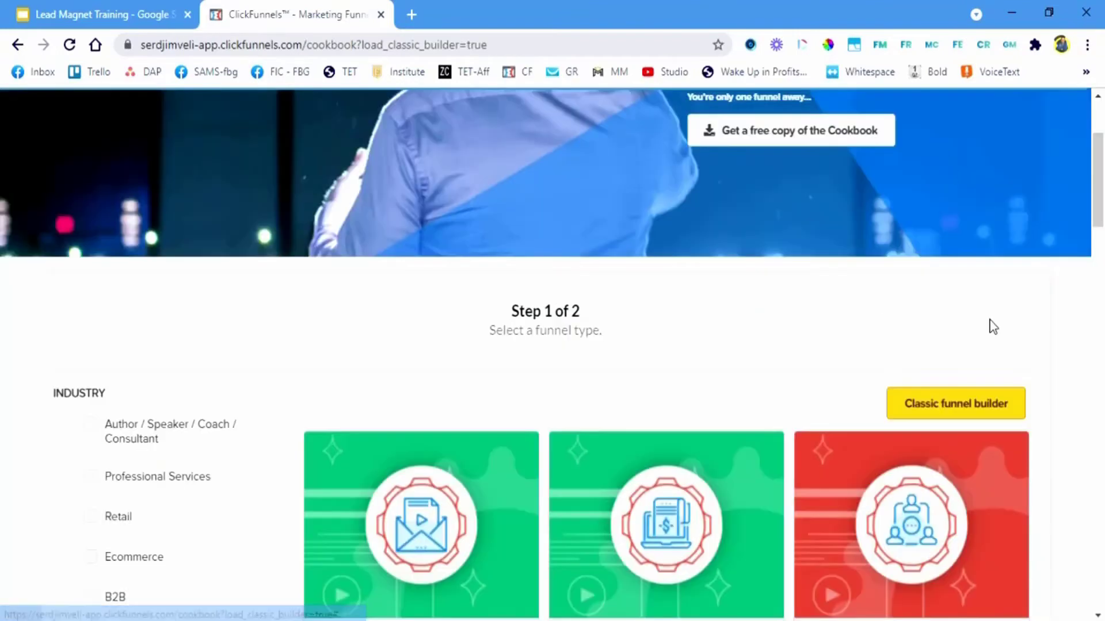
{"action": "left_click", "coordinate": [929, 406]}
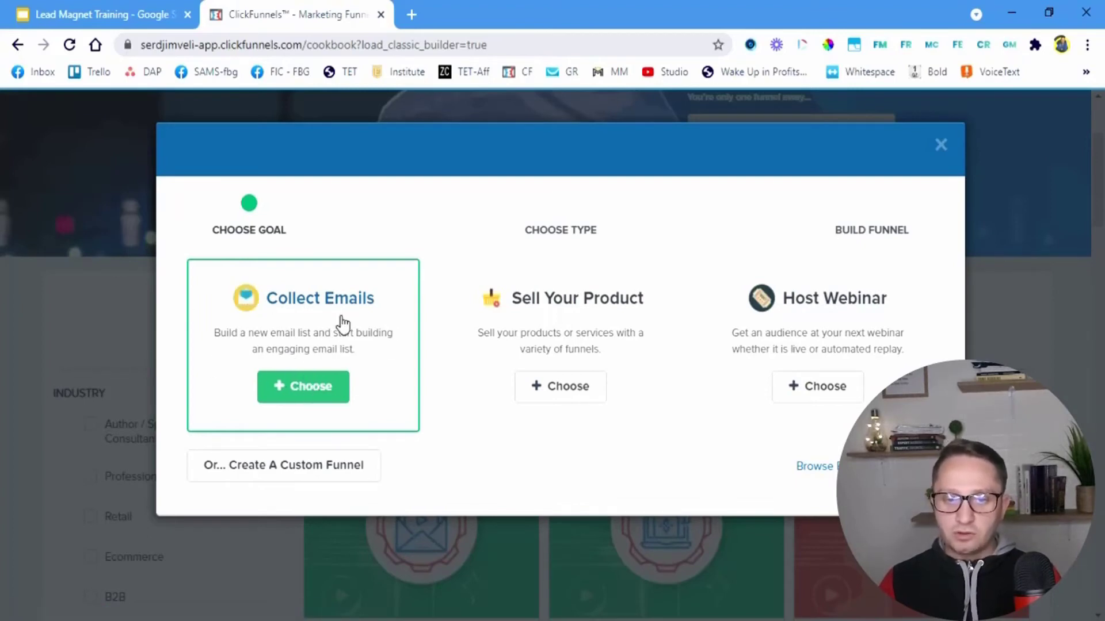
Step: Choose the Collect Emails goal, name the funnel "ebook - engagement hacks" and build it
{"action": "left_click", "coordinate": [309, 398]}
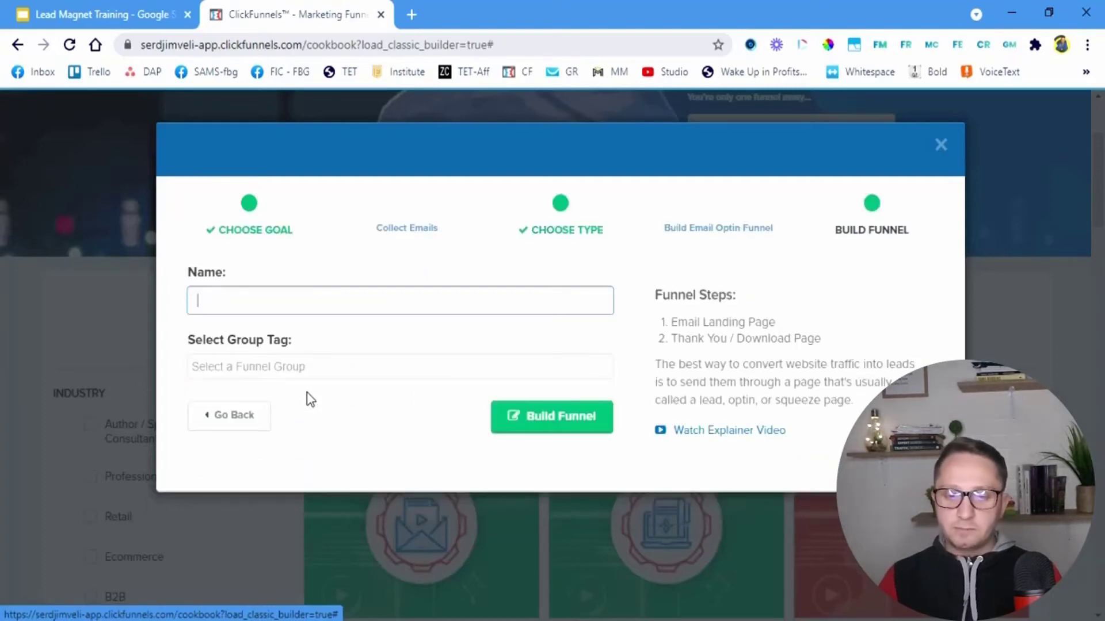
{"action": "left_click", "coordinate": [248, 297]}
{"action": "right_click", "coordinate": [240, 305]}
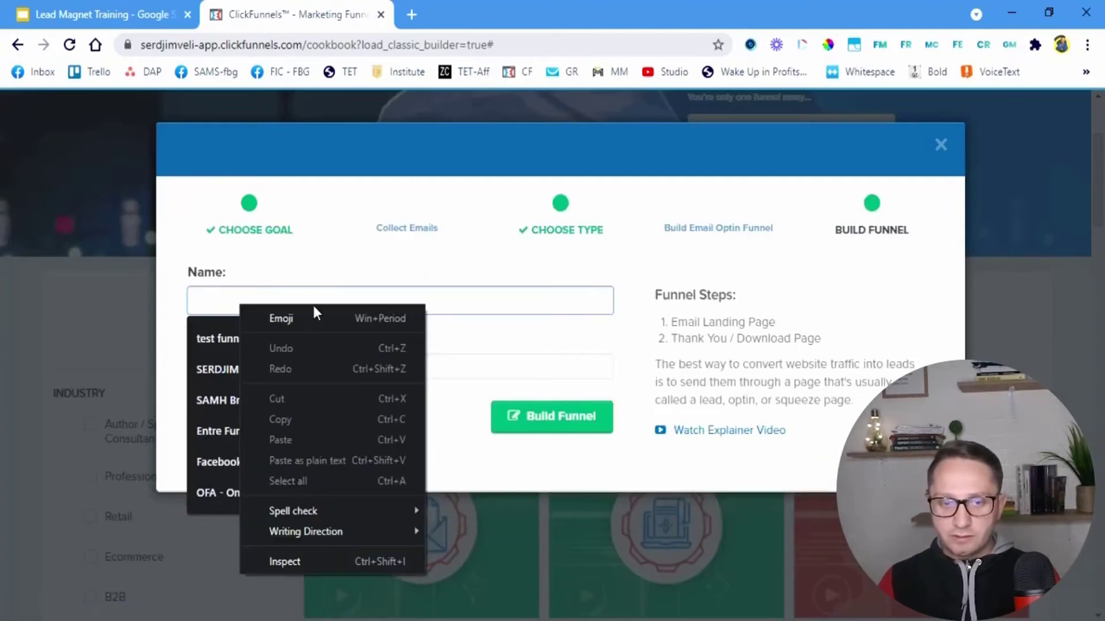
{"action": "left_click", "coordinate": [457, 309]}
{"action": "type", "text": "ebook - engagement hacks"}
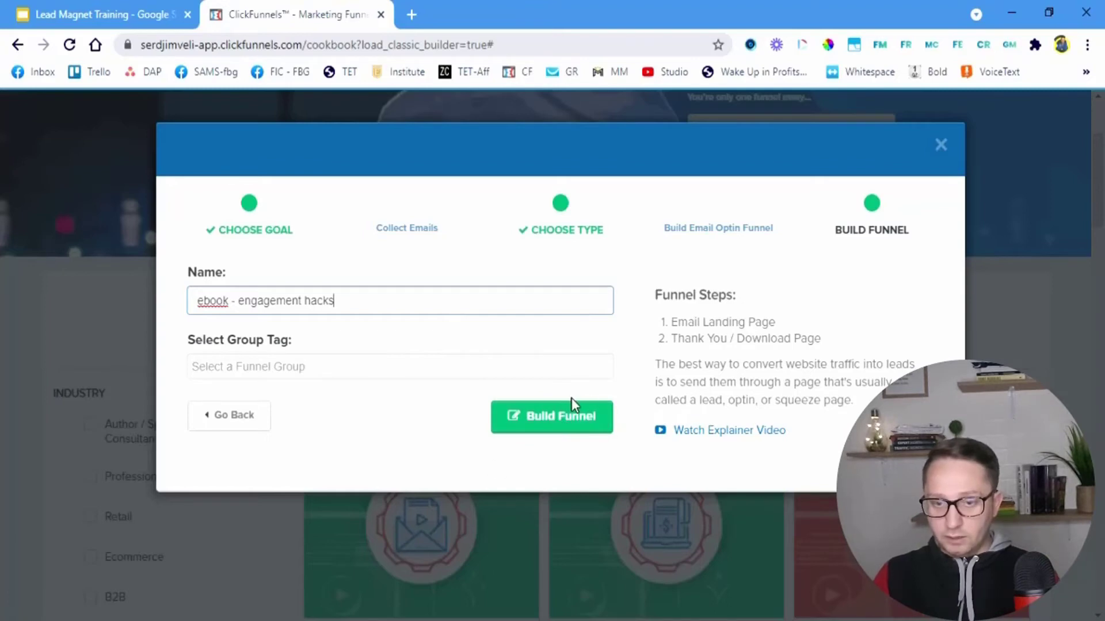
{"action": "left_click", "coordinate": [559, 416]}
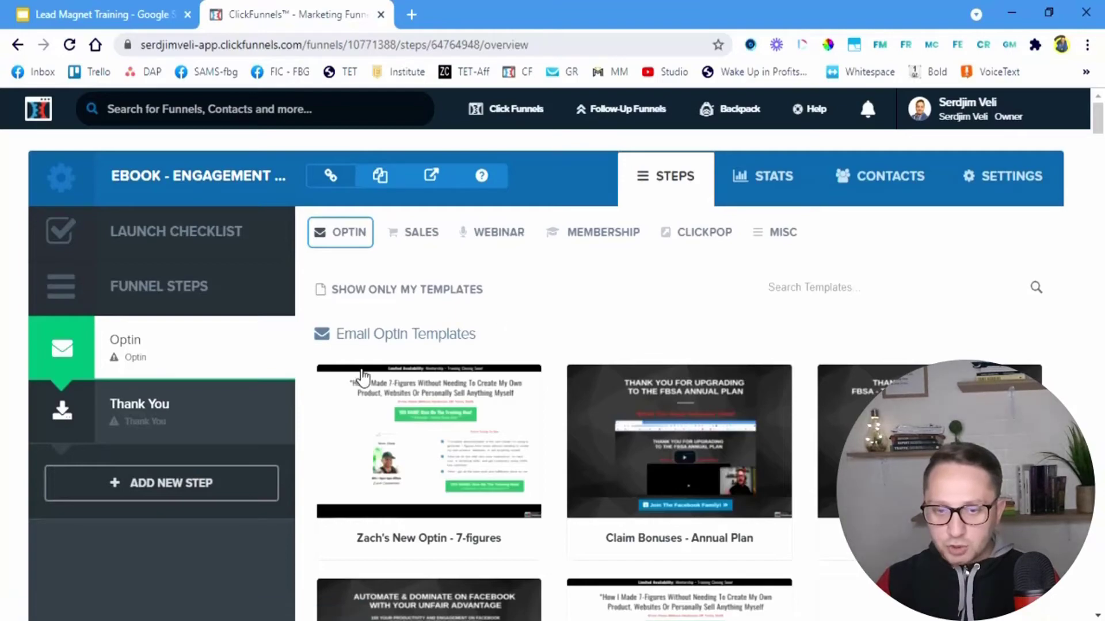
Step: Apply the Mother Funnel "Where Should I Send" template with the tablet image to the Optin step and open the page for editing
{"action": "scroll", "coordinate": [811, 389], "scroll_direction": "down", "scroll_amount": 6}
{"action": "scroll", "coordinate": [547, 357], "scroll_direction": "up", "scroll_amount": 6}
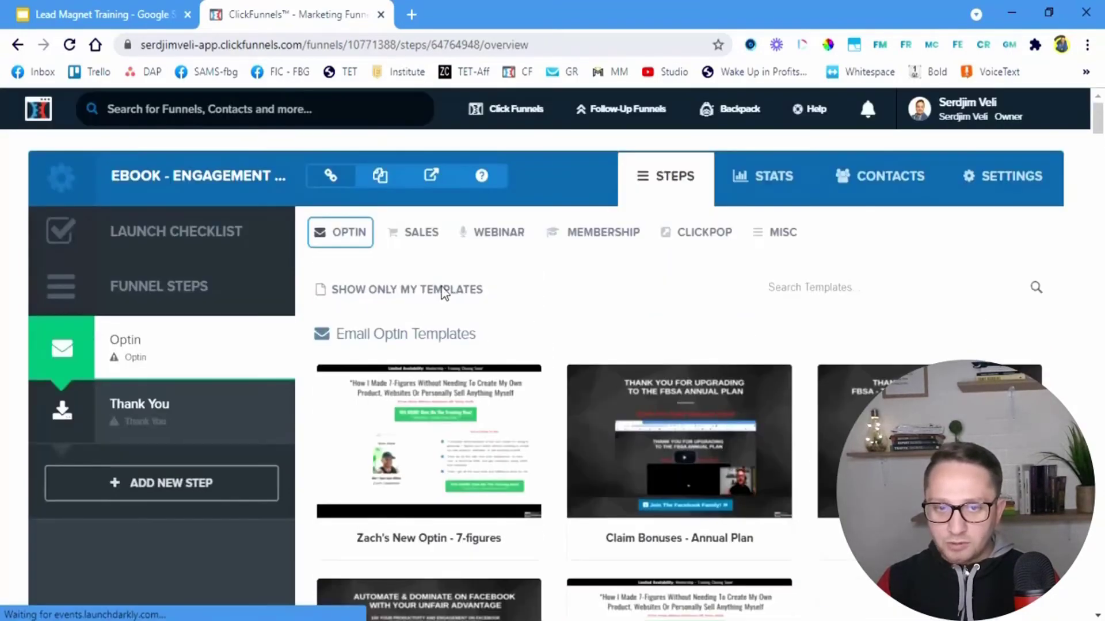
{"action": "scroll", "coordinate": [601, 432], "scroll_direction": "down", "scroll_amount": 2}
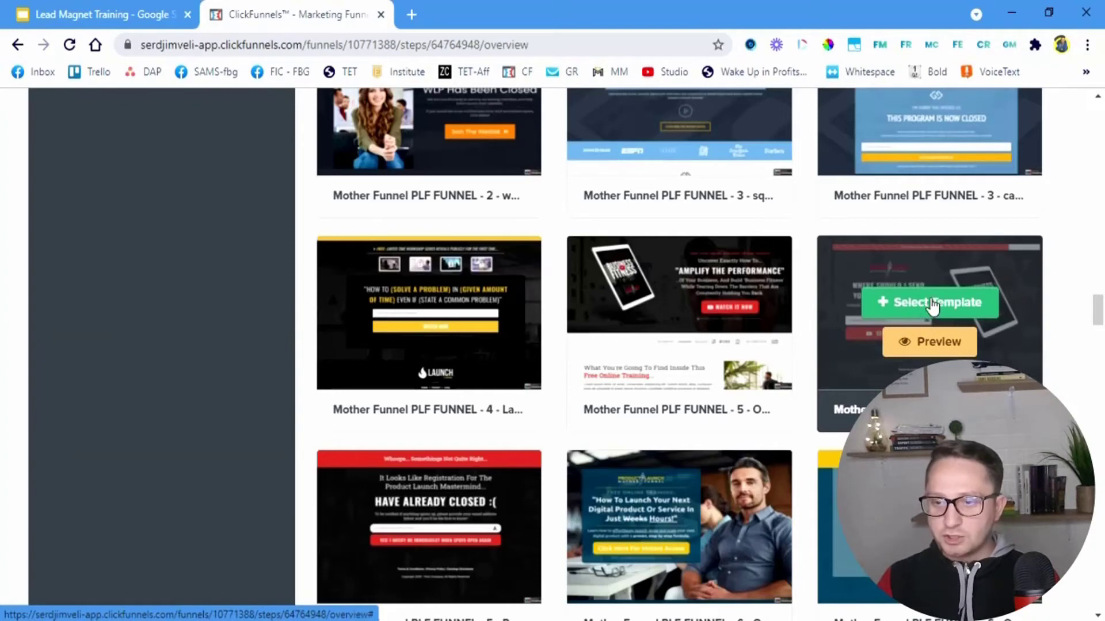
{"action": "left_click", "coordinate": [934, 305]}
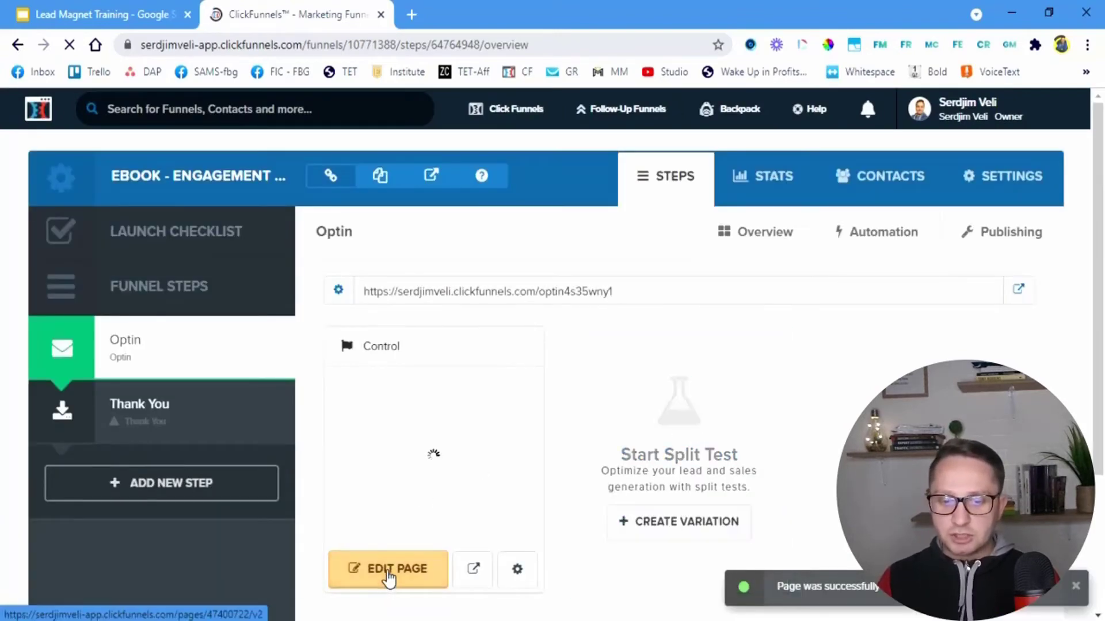
{"action": "left_click", "coordinate": [389, 574]}
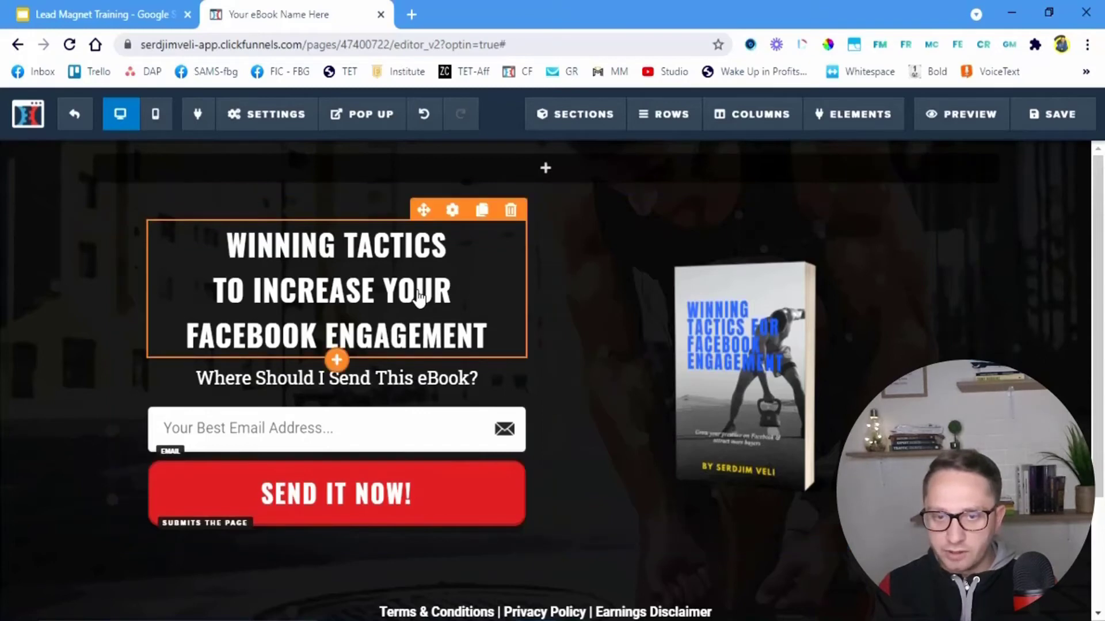
Step: Examine the optin page's headline, its subheadline and the image library behind the book cover image
{"action": "triple_click", "coordinate": [343, 297]}
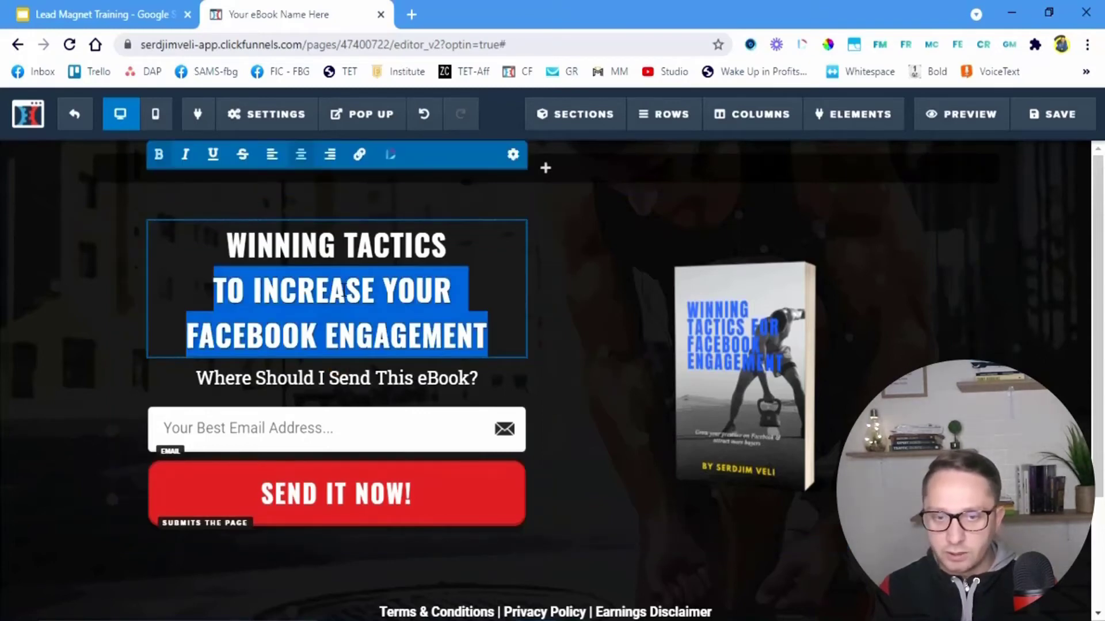
{"action": "left_click", "coordinate": [329, 384]}
{"action": "triple_click", "coordinate": [328, 380]}
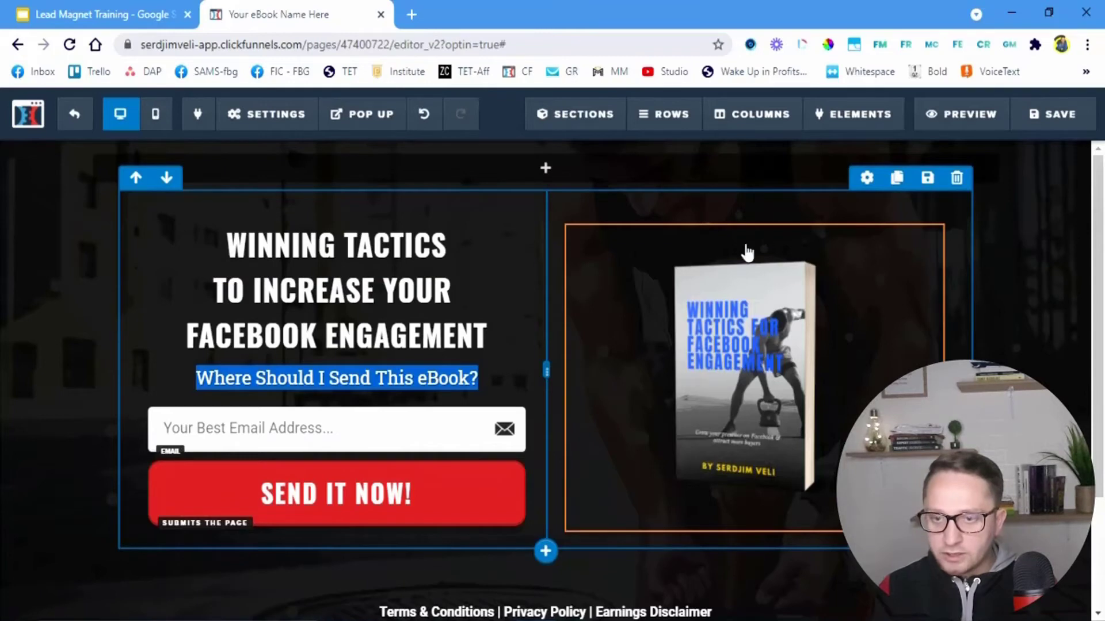
{"action": "left_click", "coordinate": [829, 326]}
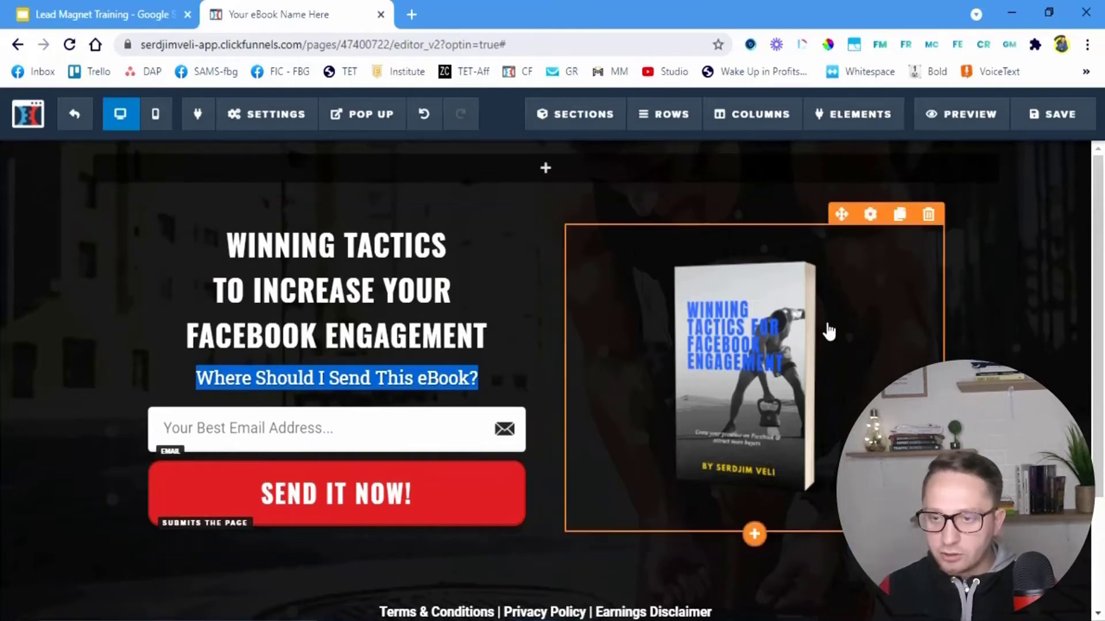
{"action": "left_click", "coordinate": [869, 216]}
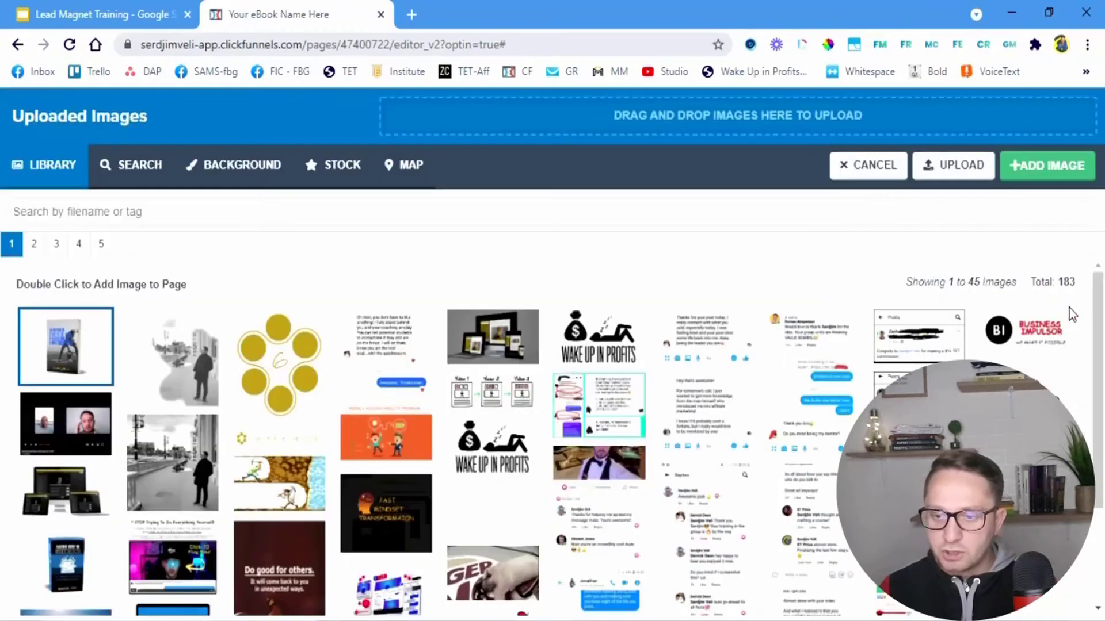
{"action": "left_click", "coordinate": [1067, 305]}
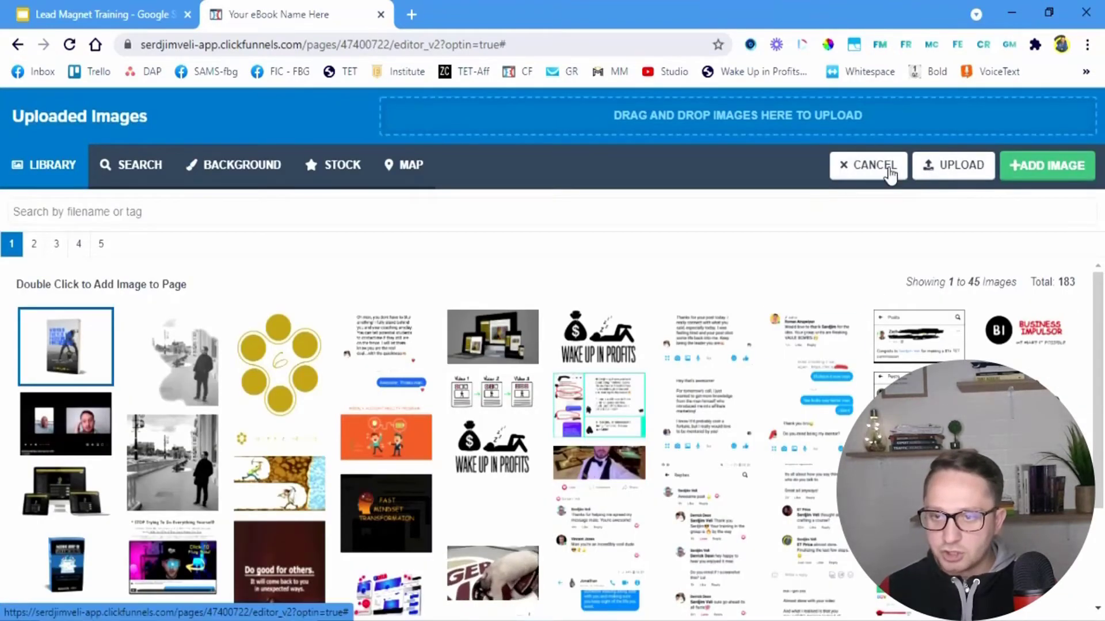
{"action": "left_click", "coordinate": [847, 178]}
{"action": "left_click", "coordinate": [610, 258]}
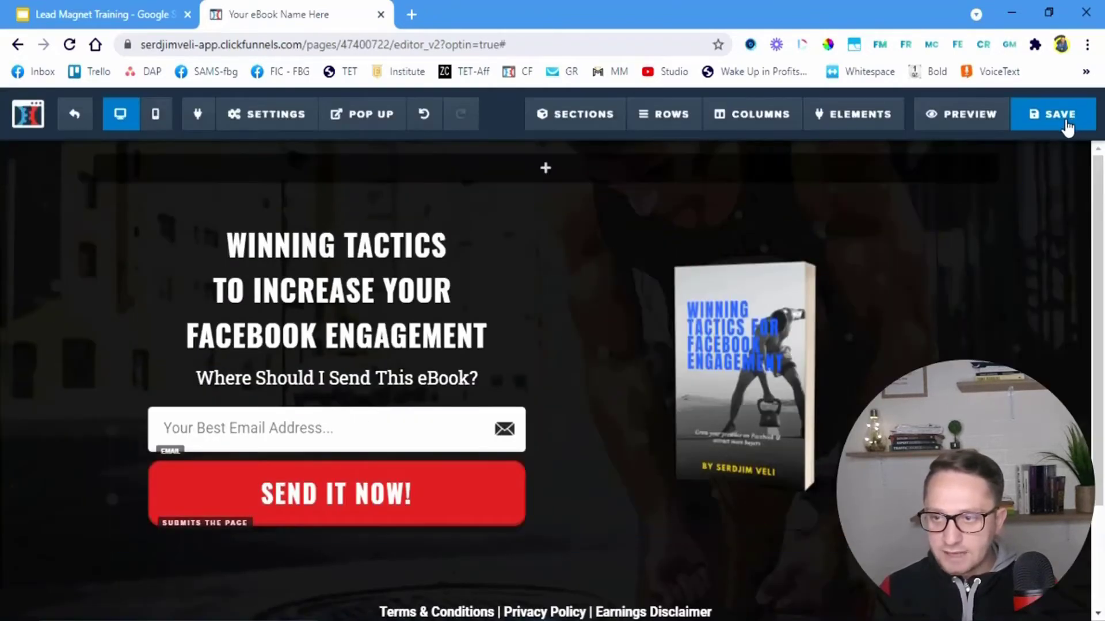
Step: Save the optin page, leave the editor and go to the funnel's Thank You step
{"action": "left_click", "coordinate": [1067, 127]}
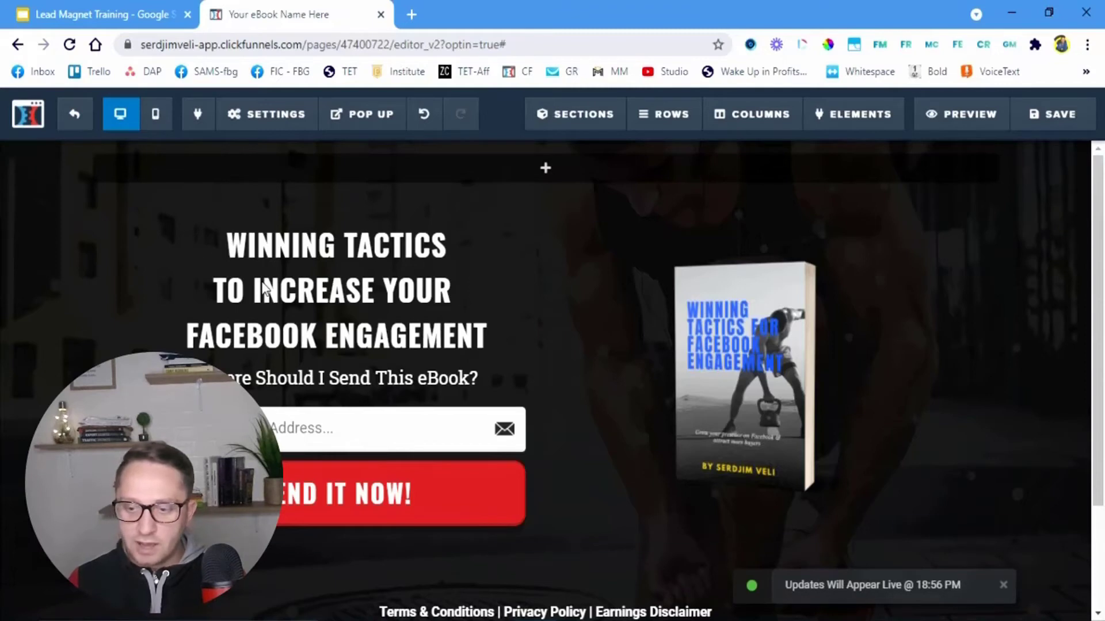
{"action": "left_click", "coordinate": [75, 118]}
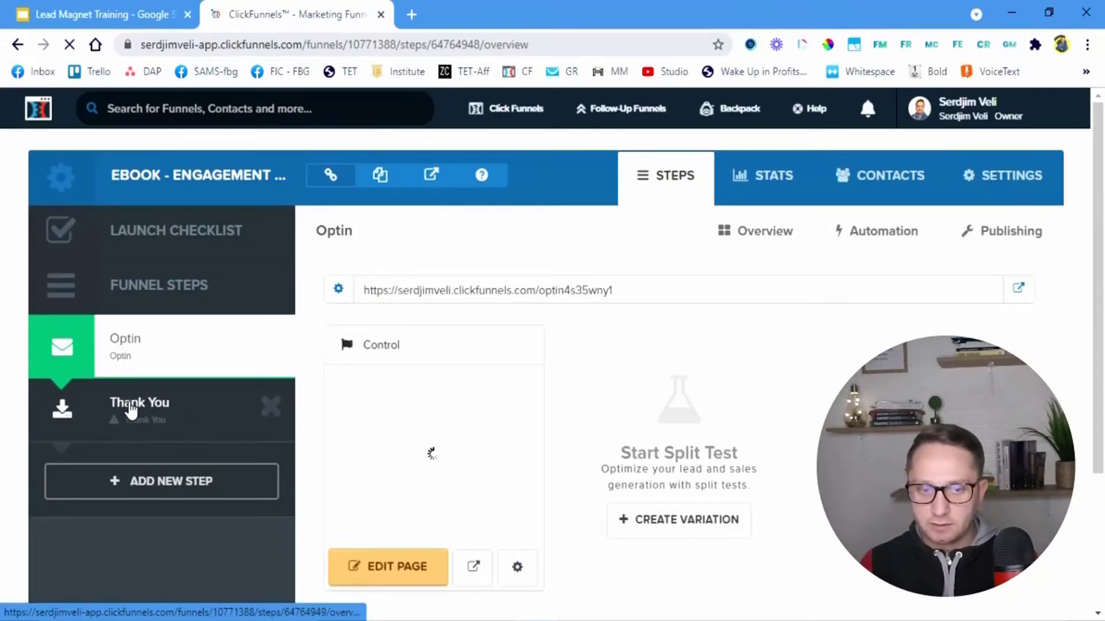
{"action": "left_click", "coordinate": [129, 410]}
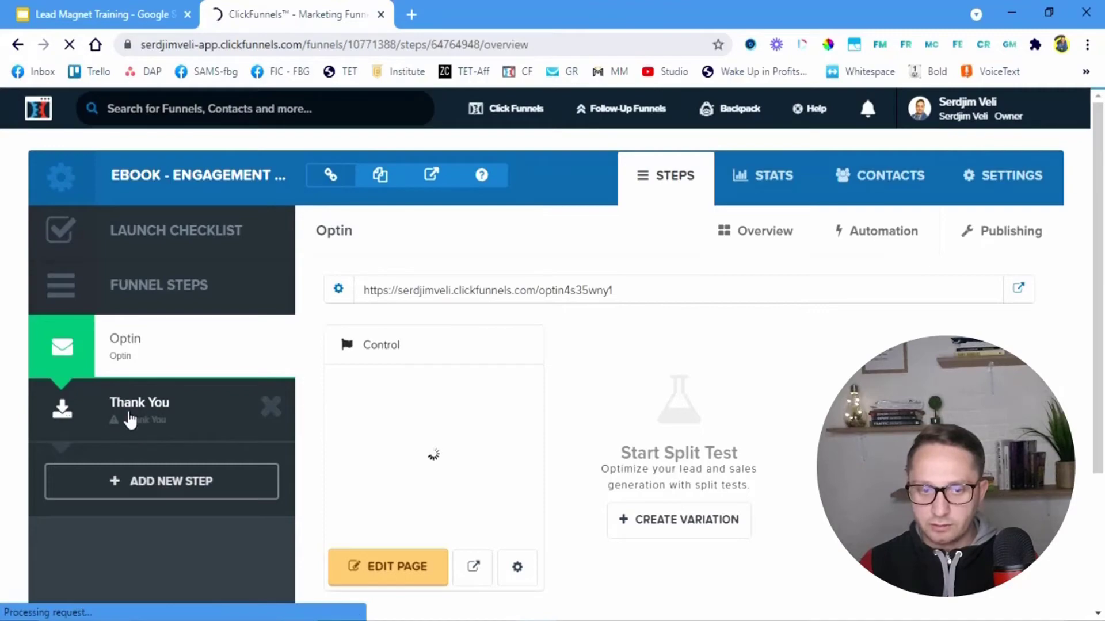
Step: Apply the "Mother Funnel Squeeze Page - 3" template with the "You're In!" heading to the Thank You step and open the page for editing
{"action": "scroll", "coordinate": [702, 348], "scroll_direction": "down", "scroll_amount": 7}
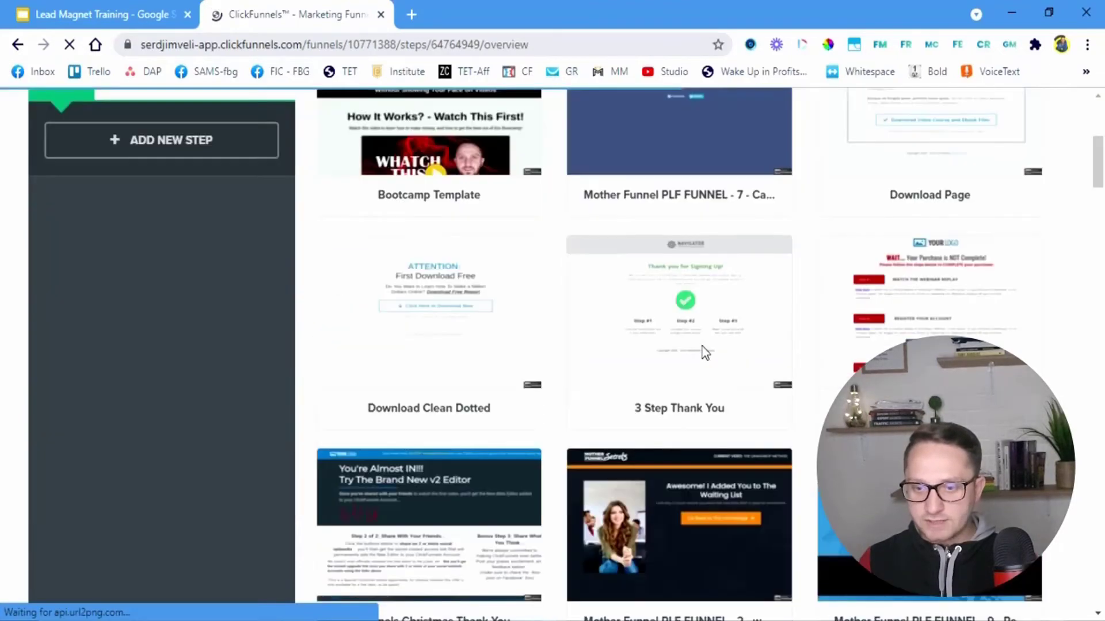
{"action": "scroll", "coordinate": [703, 352], "scroll_direction": "down", "scroll_amount": 20}
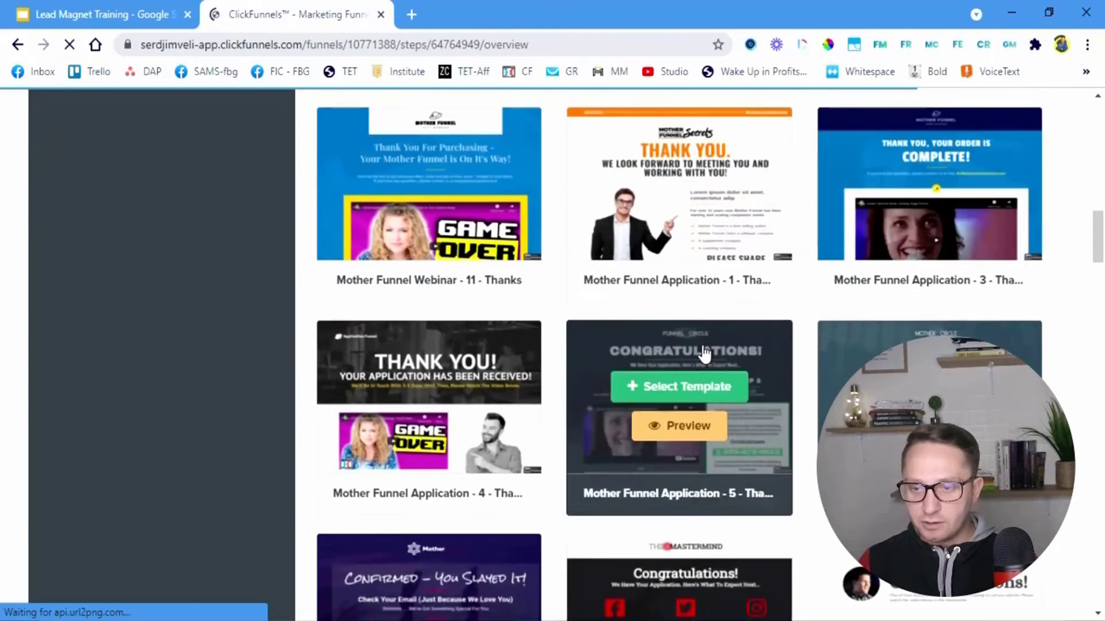
{"action": "scroll", "coordinate": [706, 355], "scroll_direction": "down", "scroll_amount": 10}
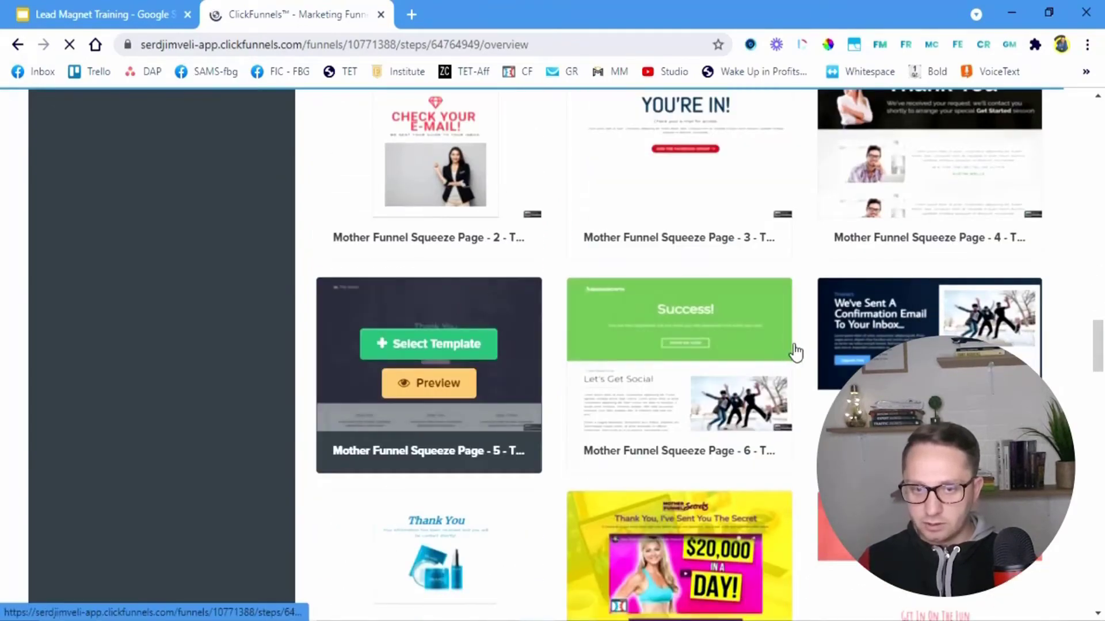
{"action": "scroll", "coordinate": [789, 368], "scroll_direction": "up", "scroll_amount": 5}
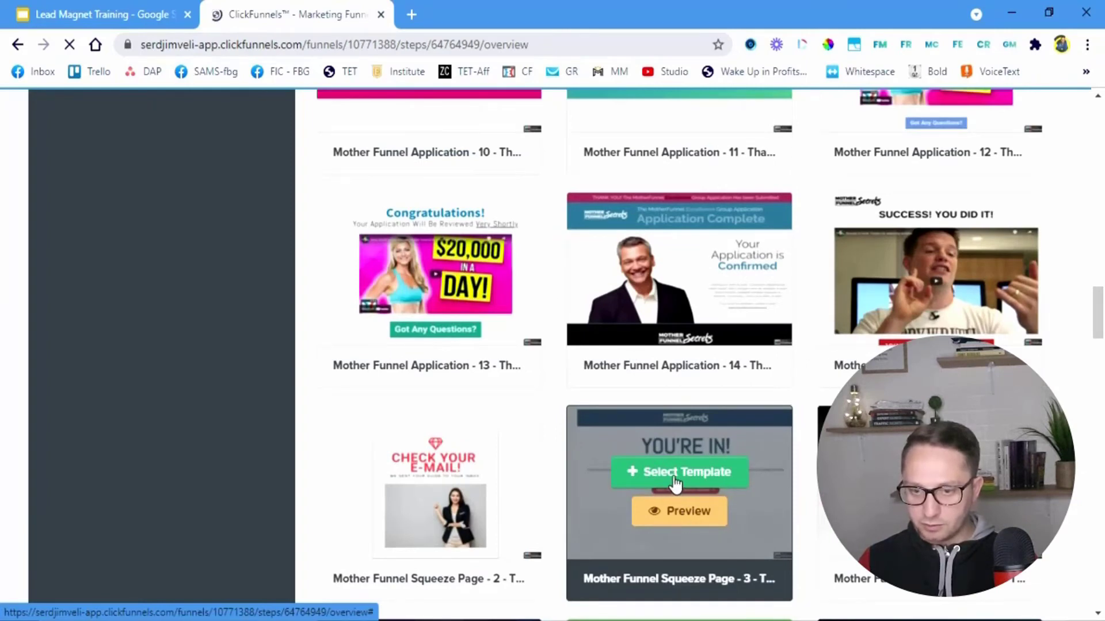
{"action": "left_click", "coordinate": [674, 485]}
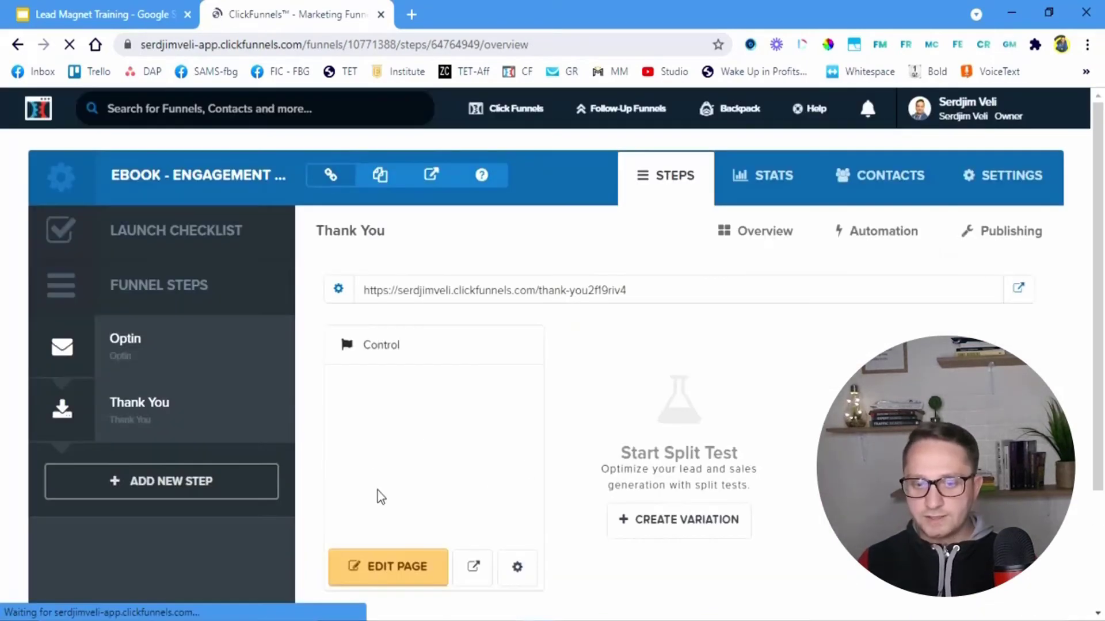
{"action": "left_click", "coordinate": [392, 581]}
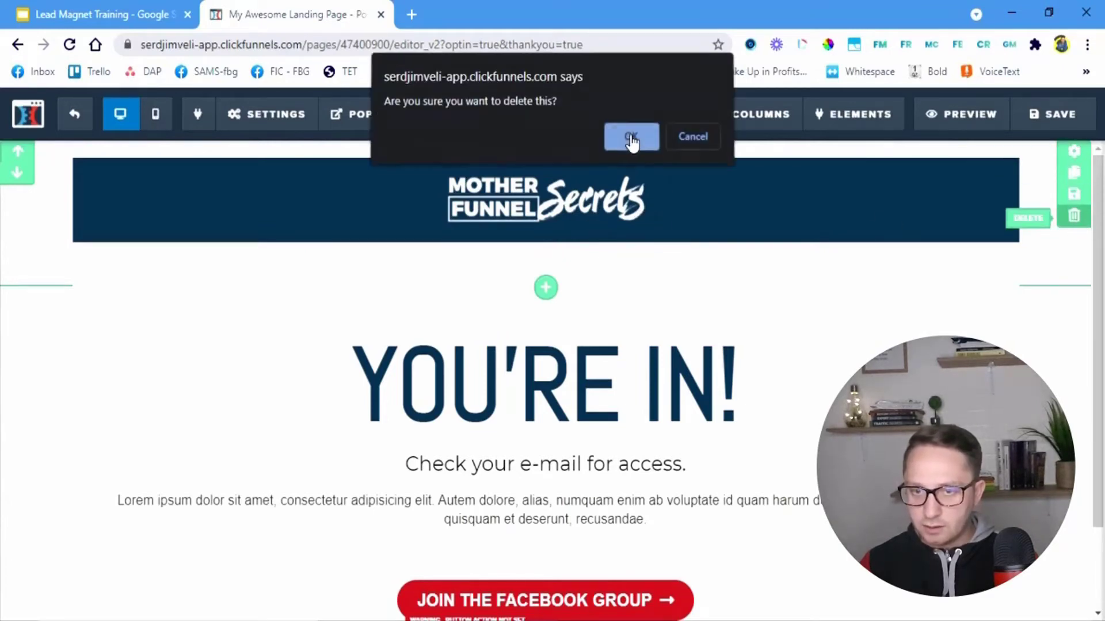
Step: Delete the Mother Funnel Secrets header section and replace the placeholder paragraph with "The eBook it's on its way to your email inbox."
{"action": "left_click", "coordinate": [633, 140]}
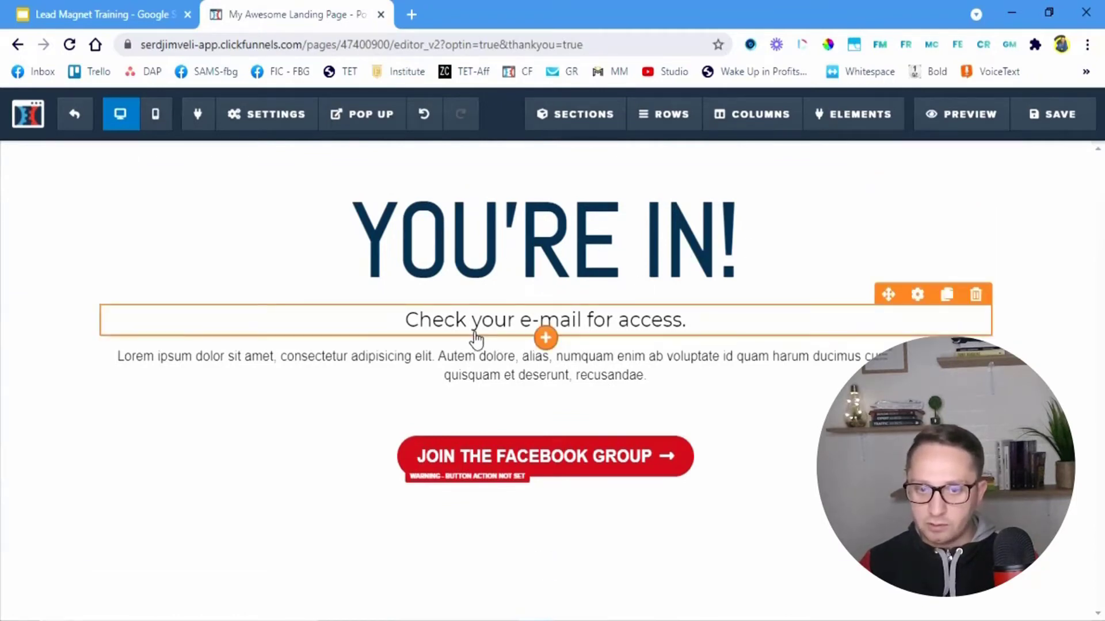
{"action": "left_click", "coordinate": [472, 372]}
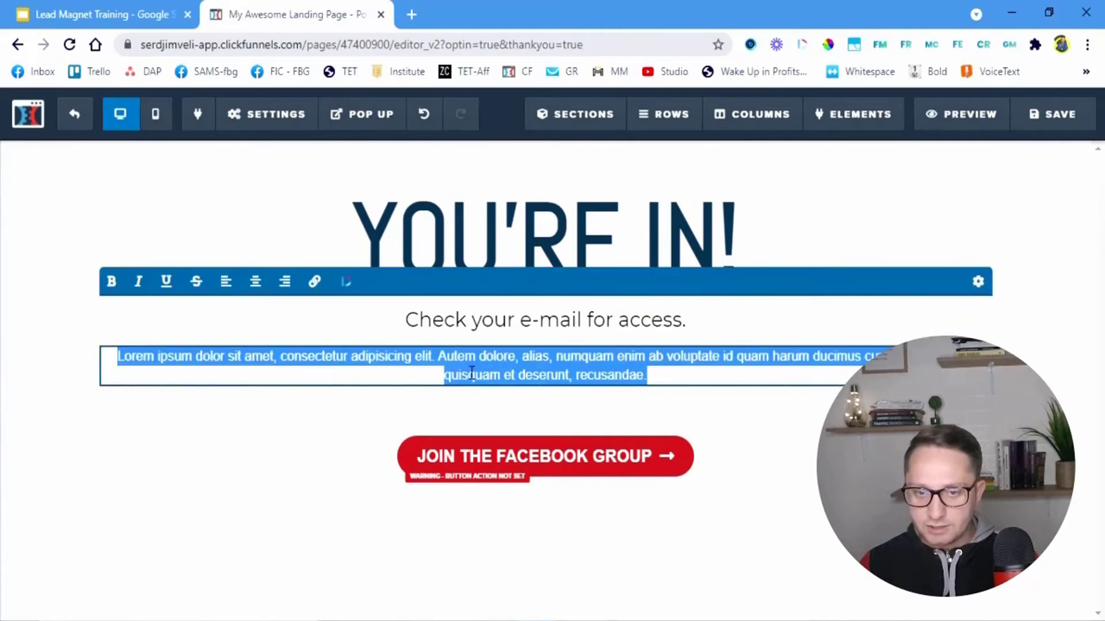
{"action": "type", "text": "The eBook it's on its way to your email inbox."}
Step: Change the text of the red Facebook group button to "Download it now!"
{"action": "left_click", "coordinate": [764, 439]}
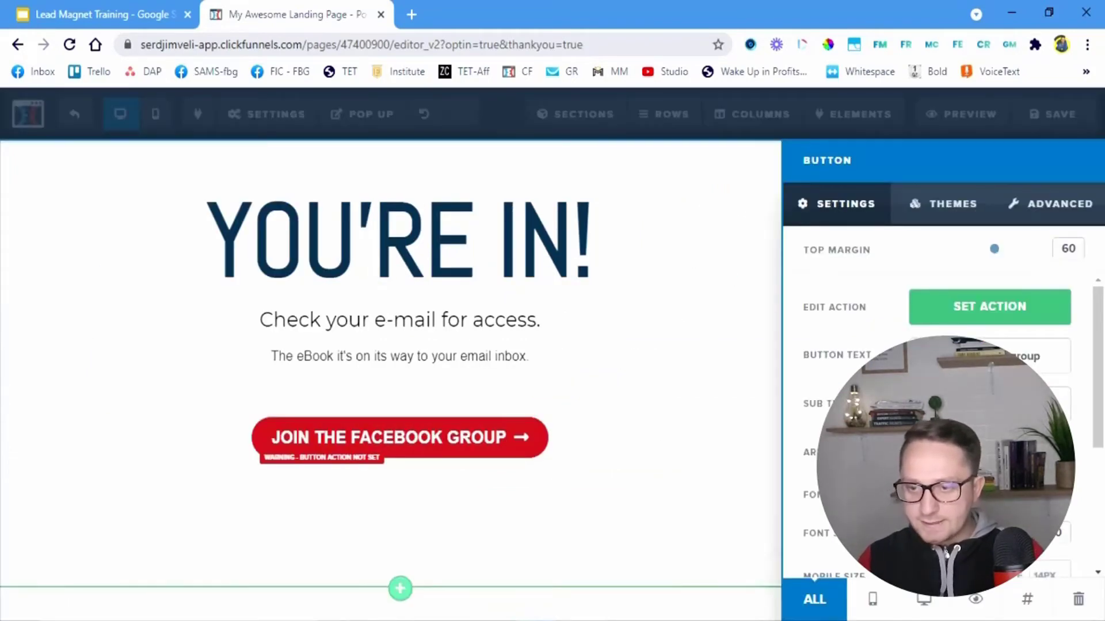
{"action": "triple_click", "coordinate": [966, 356]}
{"action": "type", "text": "Download it now!"}
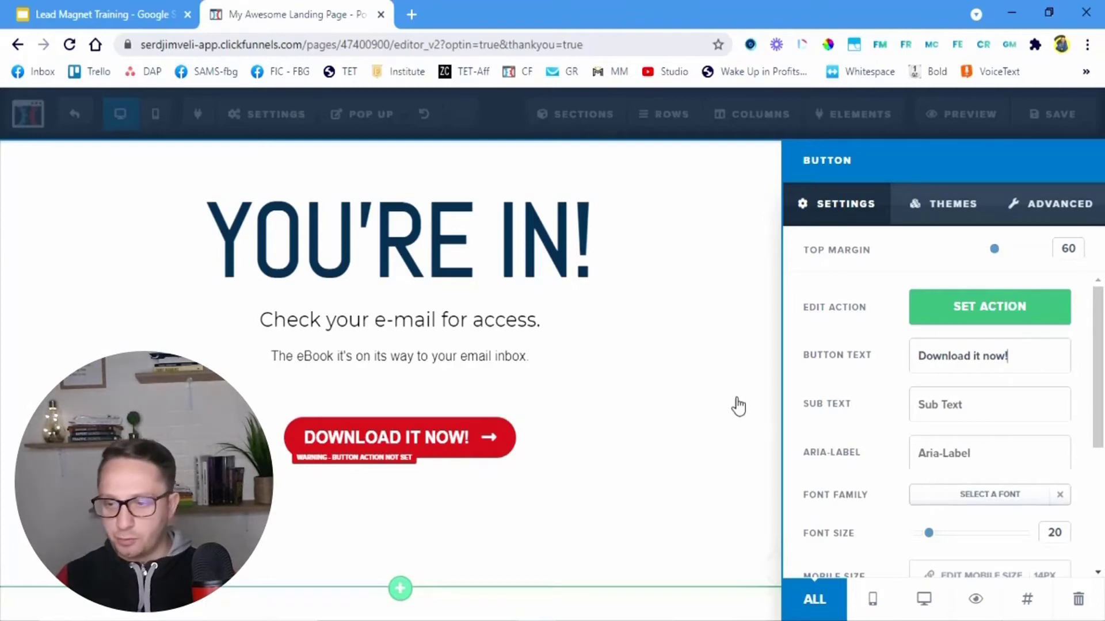
Step: Set the download button's action to go to a website URL that opens in a new tab/window
{"action": "left_click", "coordinate": [981, 316]}
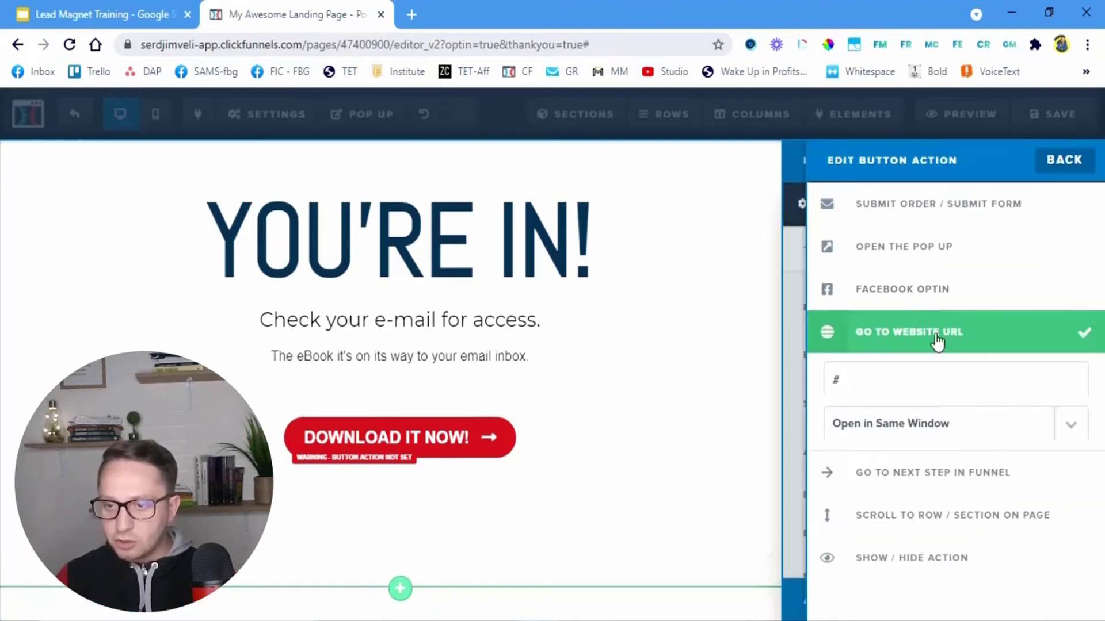
{"action": "left_click", "coordinate": [875, 437]}
{"action": "left_click", "coordinate": [873, 476]}
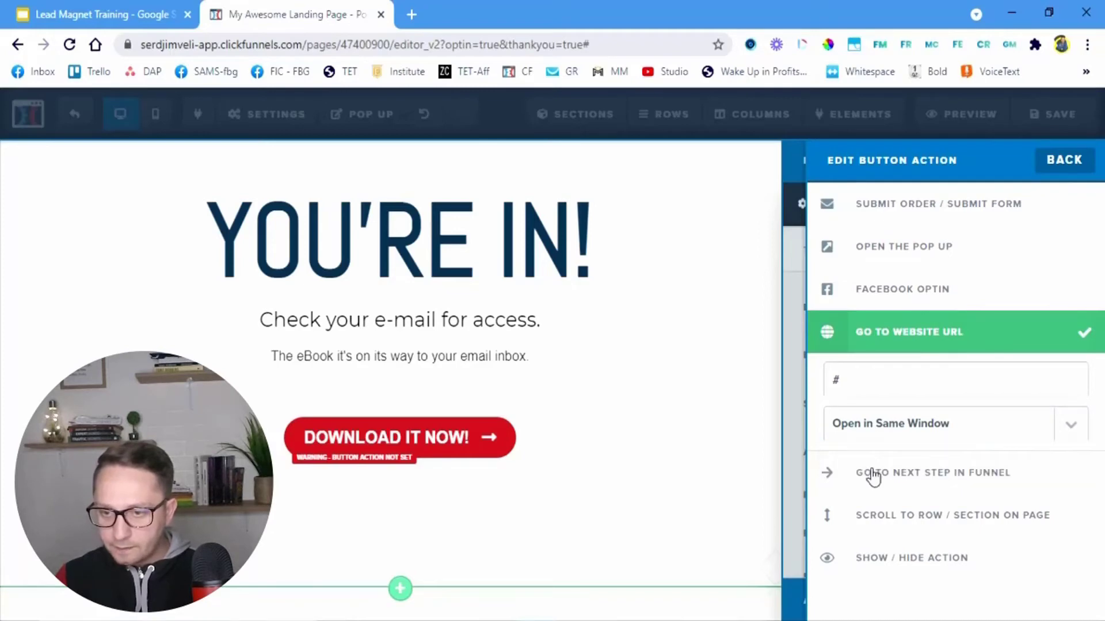
{"action": "left_click", "coordinate": [853, 376]}
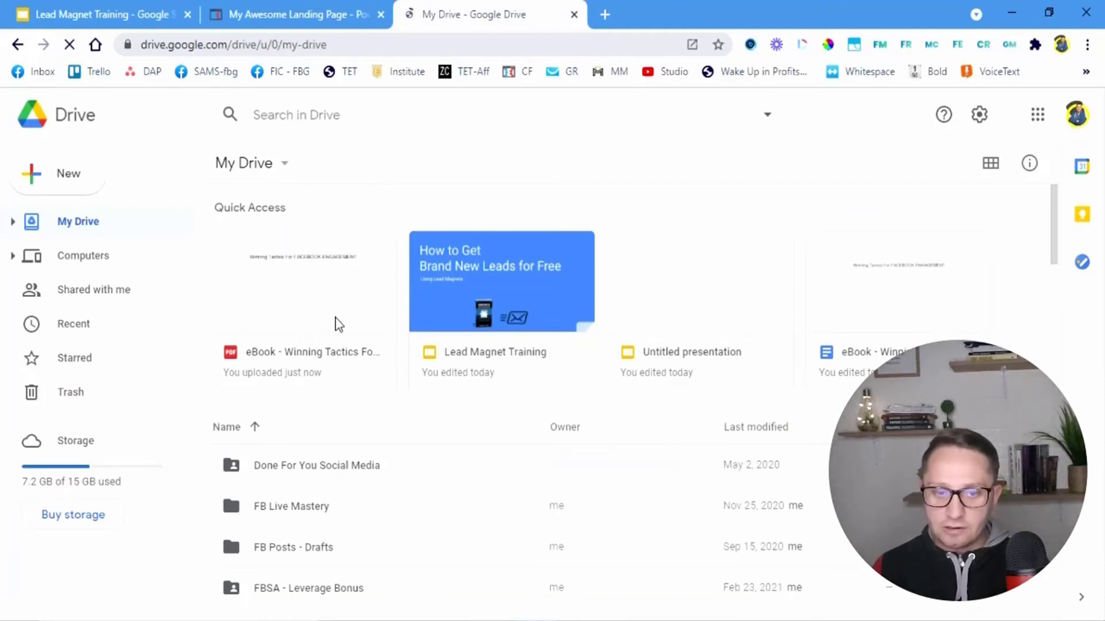
Step: In Google Drive, open "eBook - Winning Tactics For FACEBOOK ENGAGEMENT.pdf", share it with anyone with the link and copy that link
{"action": "double_click", "coordinate": [296, 302]}
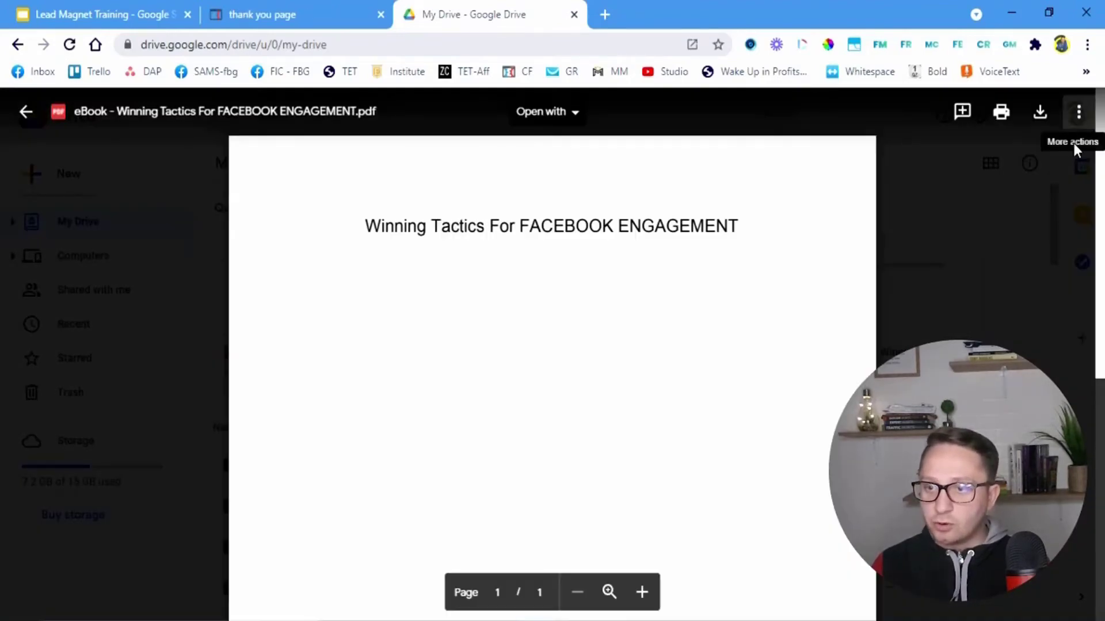
{"action": "left_click", "coordinate": [1079, 115]}
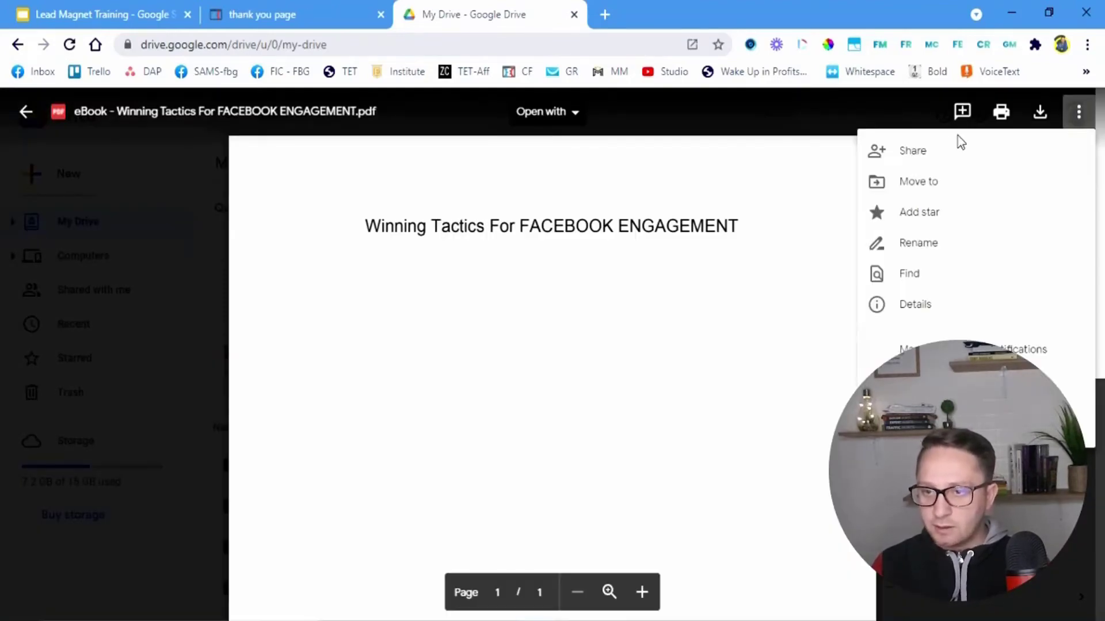
{"action": "left_click", "coordinate": [932, 151]}
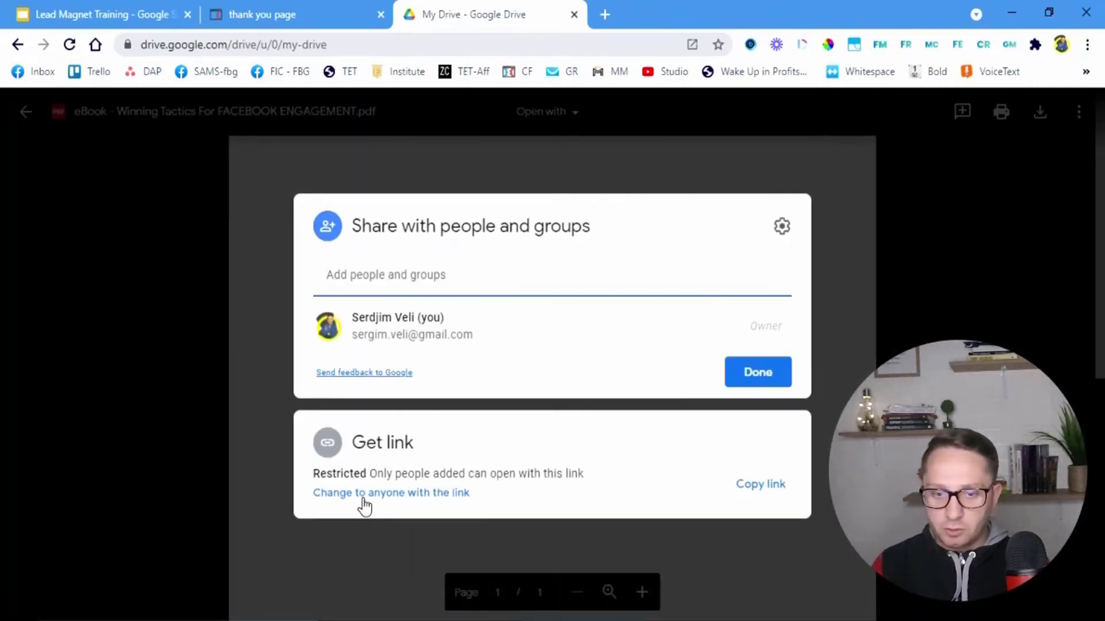
{"action": "left_click", "coordinate": [442, 494]}
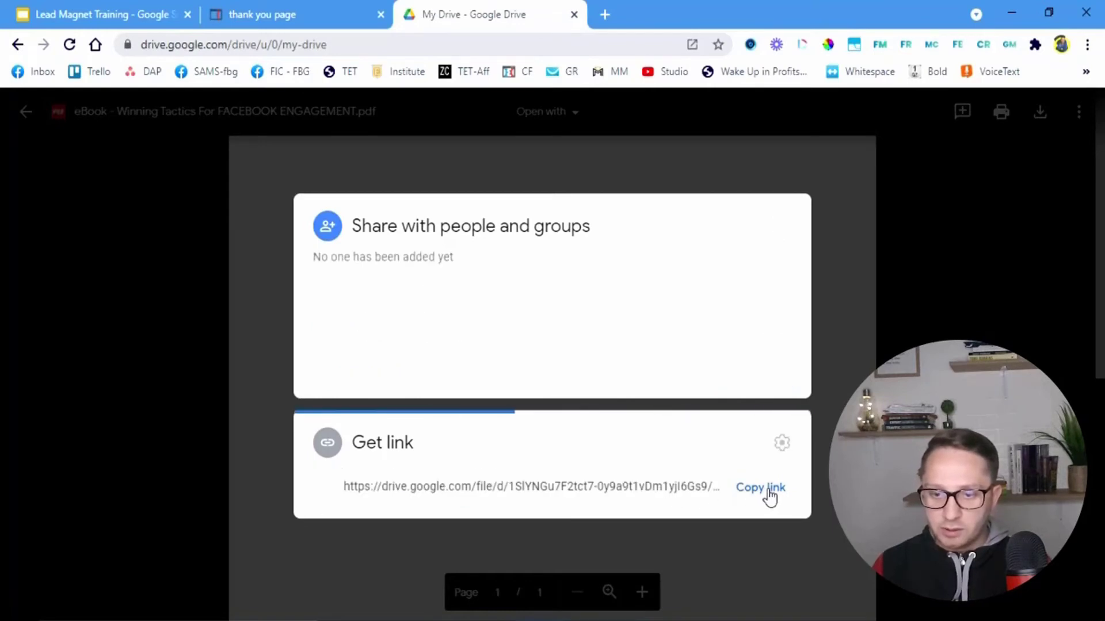
{"action": "left_click", "coordinate": [771, 368]}
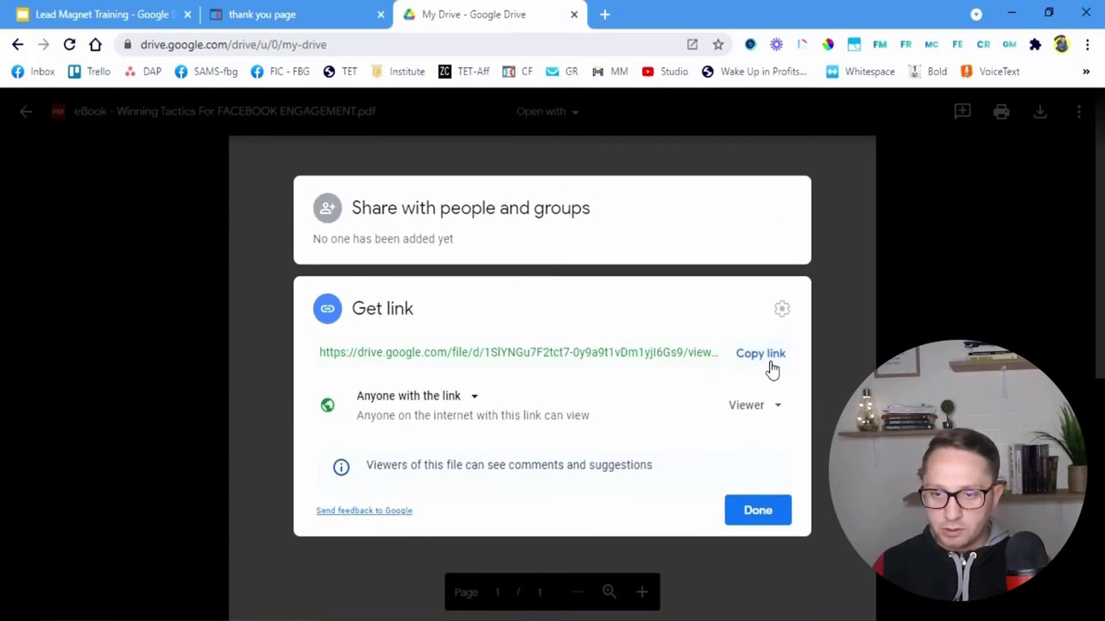
{"action": "left_click", "coordinate": [754, 512]}
Step: Switch back to ClickFunnels and replace the # in the download button's website URL with the copied Google Drive link
{"action": "left_click", "coordinate": [307, 5]}
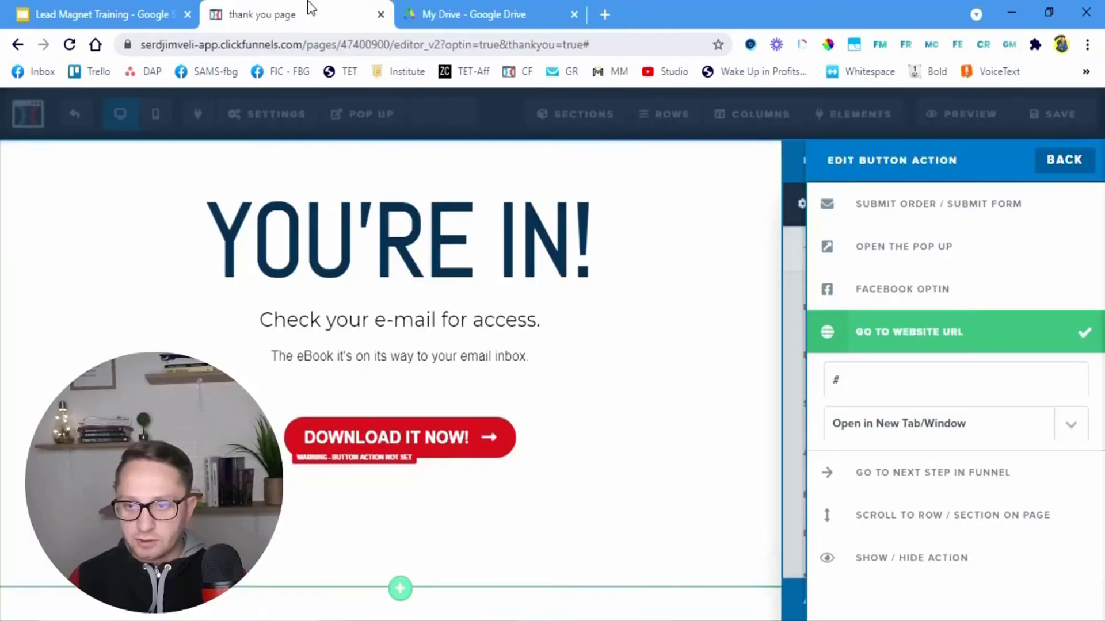
{"action": "left_click_drag", "start_coordinate": [855, 384], "coordinate": [814, 387]}
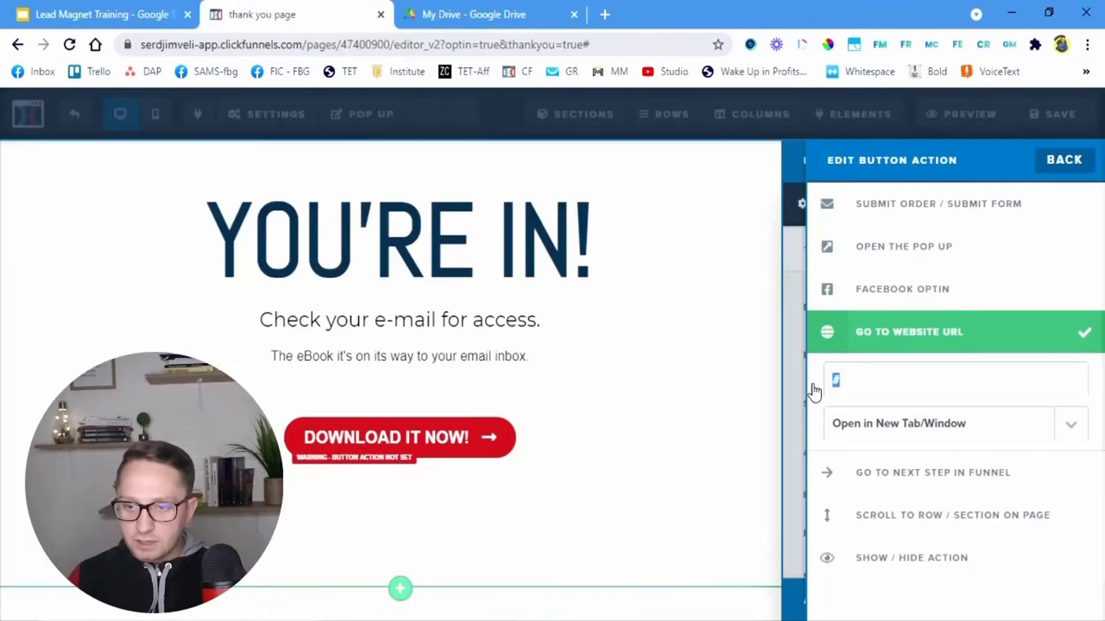
{"action": "key", "text": "BackSpace"}
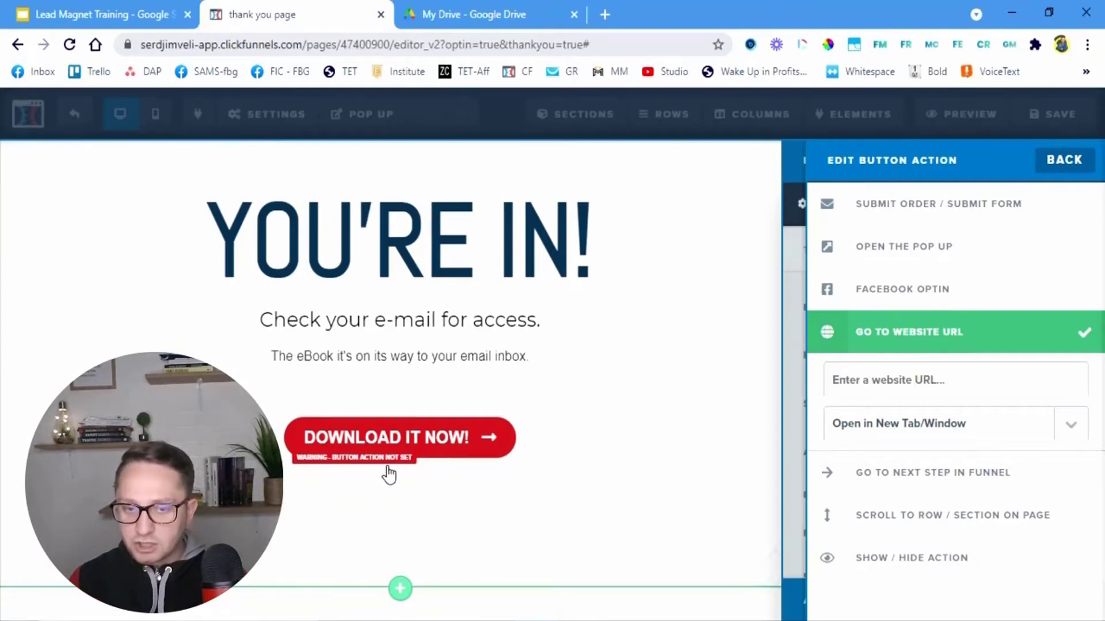
{"action": "right_click", "coordinate": [909, 385]}
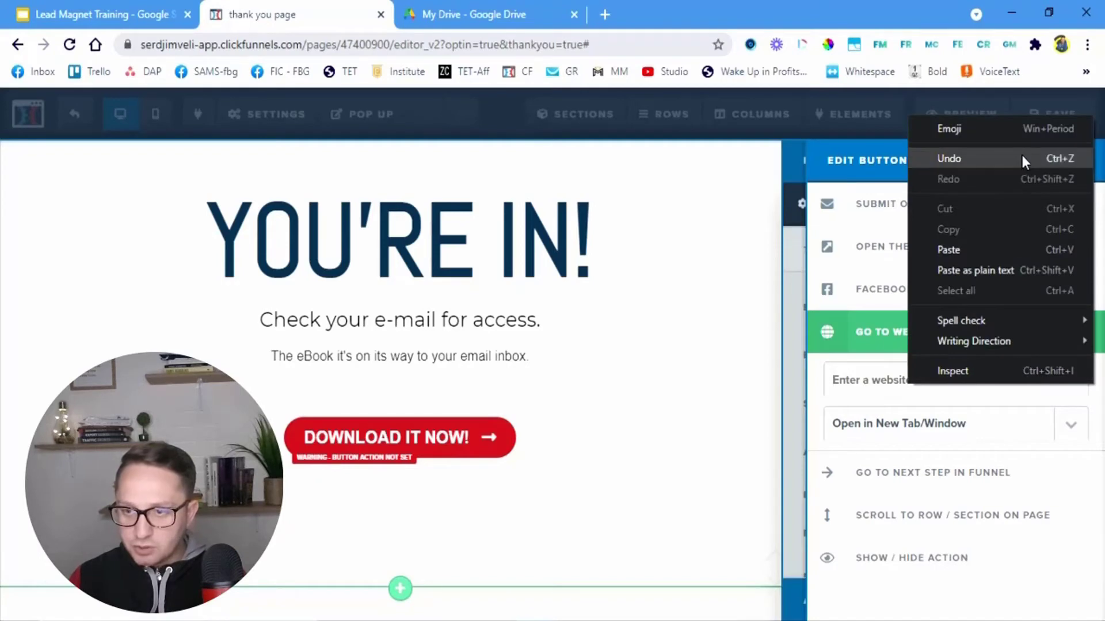
{"action": "left_click", "coordinate": [969, 266]}
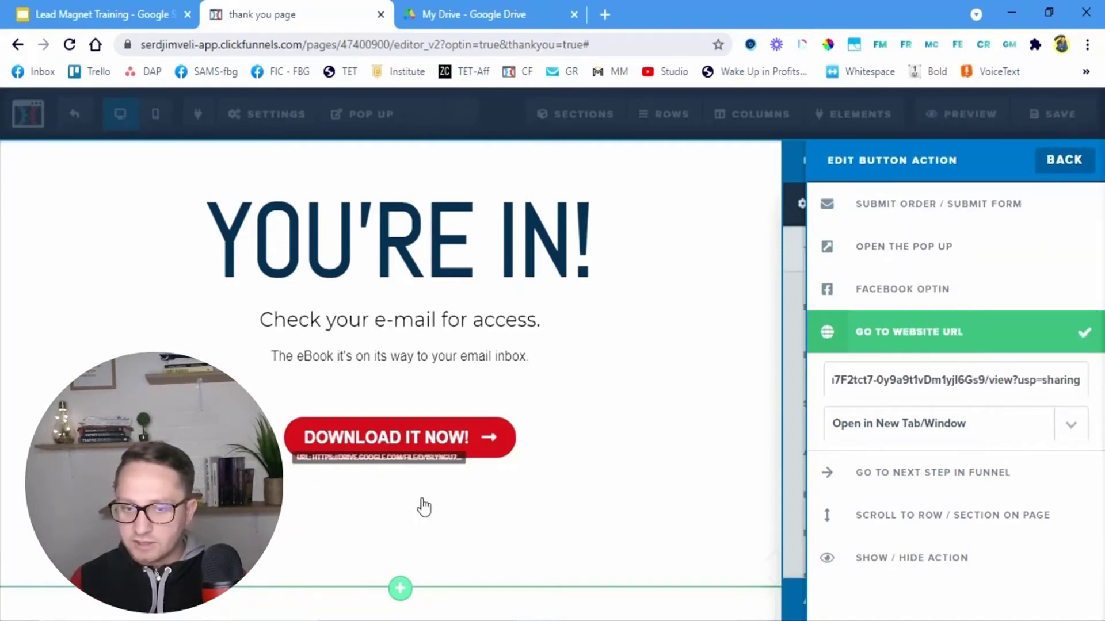
Step: Close the download button's settings and save the thank-you page
{"action": "left_click", "coordinate": [1065, 160]}
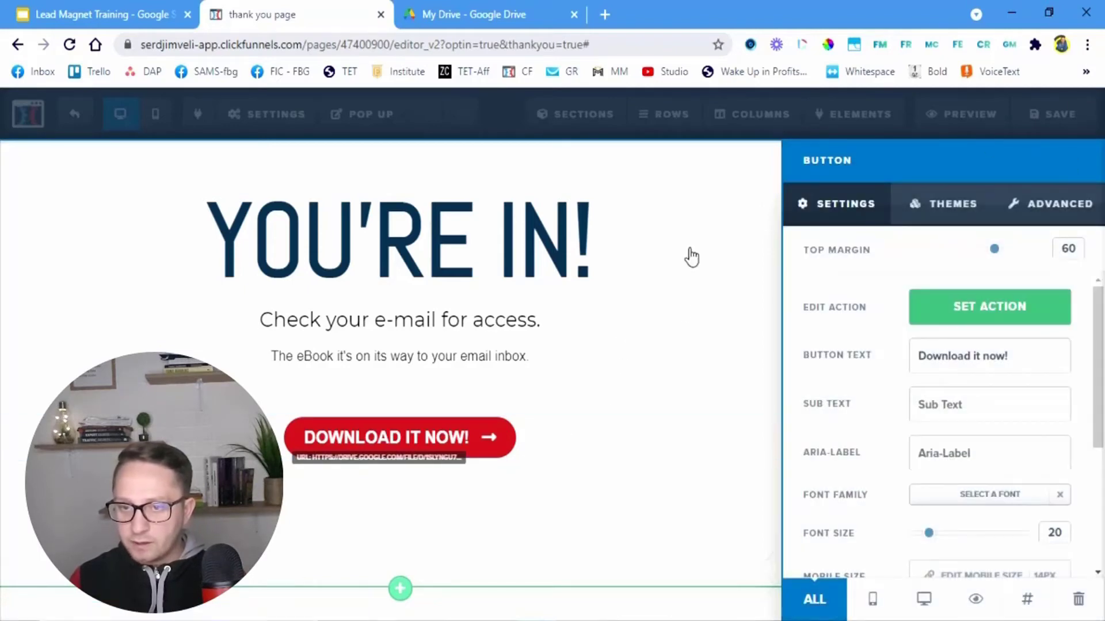
{"action": "left_click", "coordinate": [693, 254]}
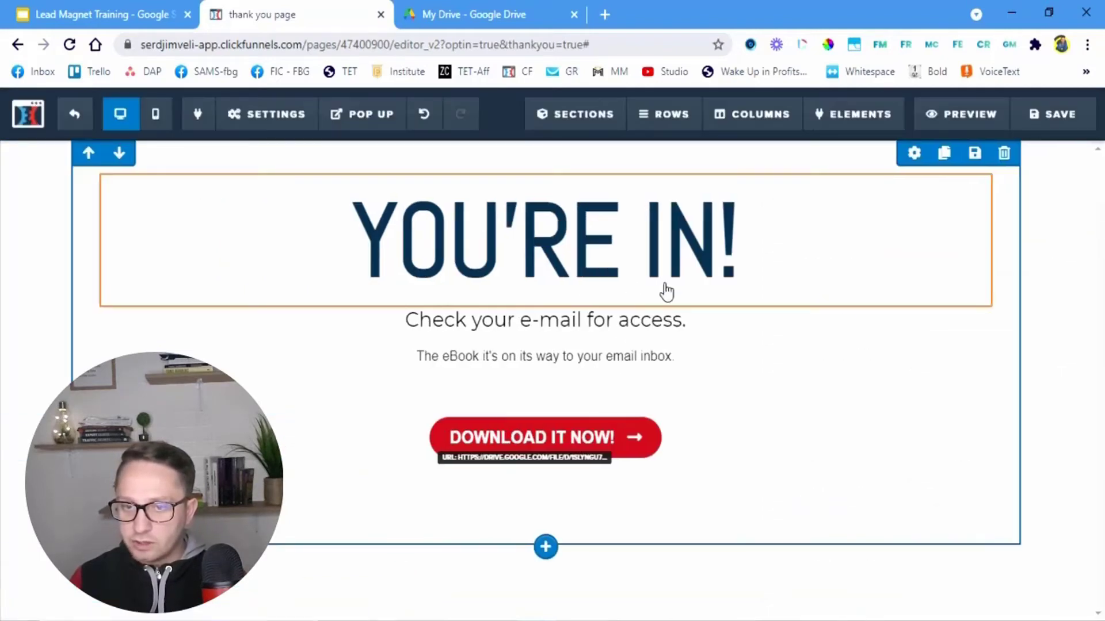
{"action": "left_click", "coordinate": [1062, 115]}
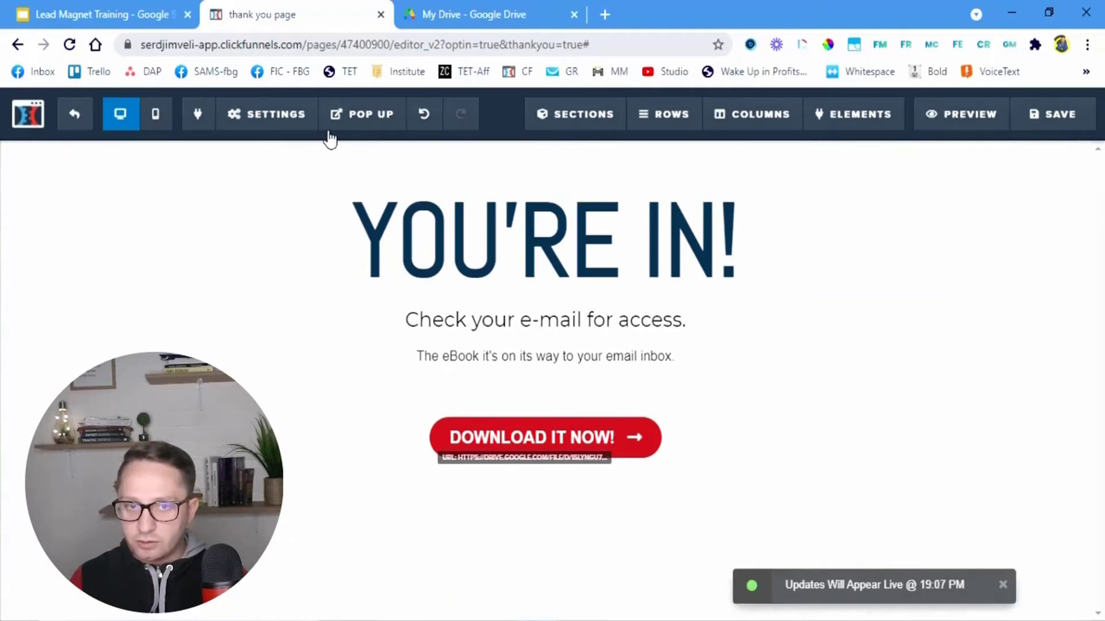
Step: Review the thank-you page's SEO meta data without changing it
{"action": "mouse_move", "coordinate": [278, 129]}
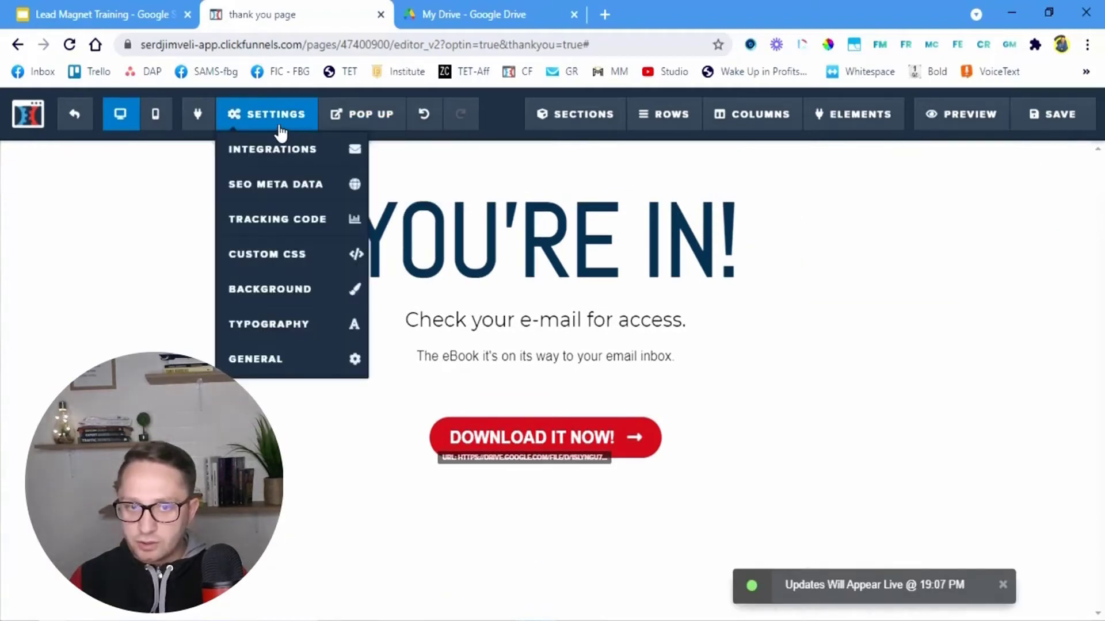
{"action": "left_click", "coordinate": [282, 199]}
{"action": "double_click", "coordinate": [904, 236]}
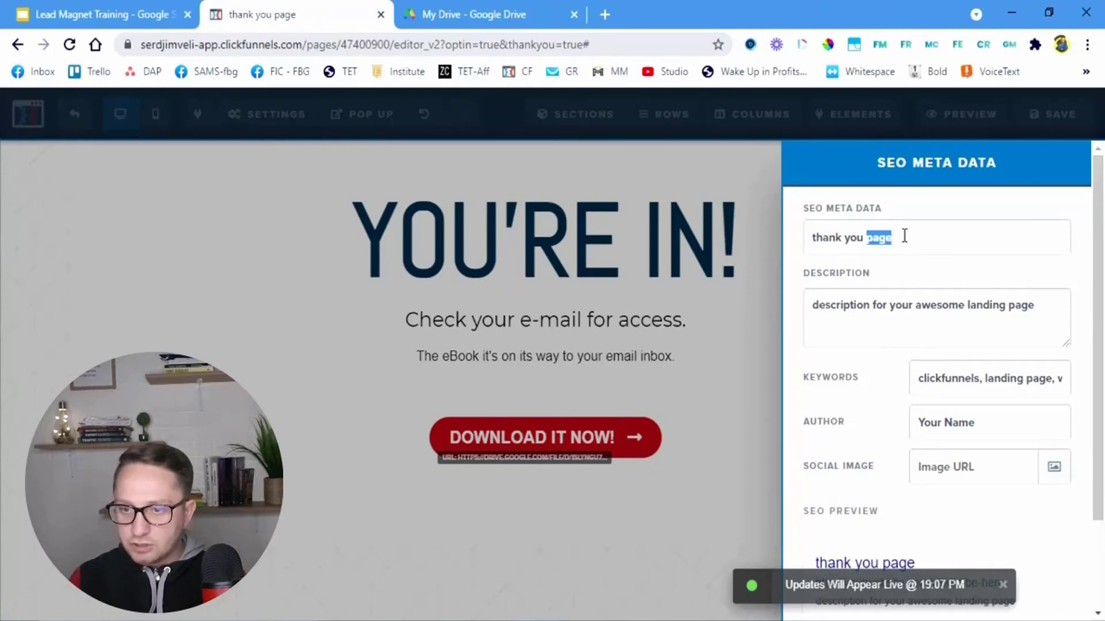
{"action": "double_click", "coordinate": [826, 237]}
{"action": "left_click", "coordinate": [682, 284]}
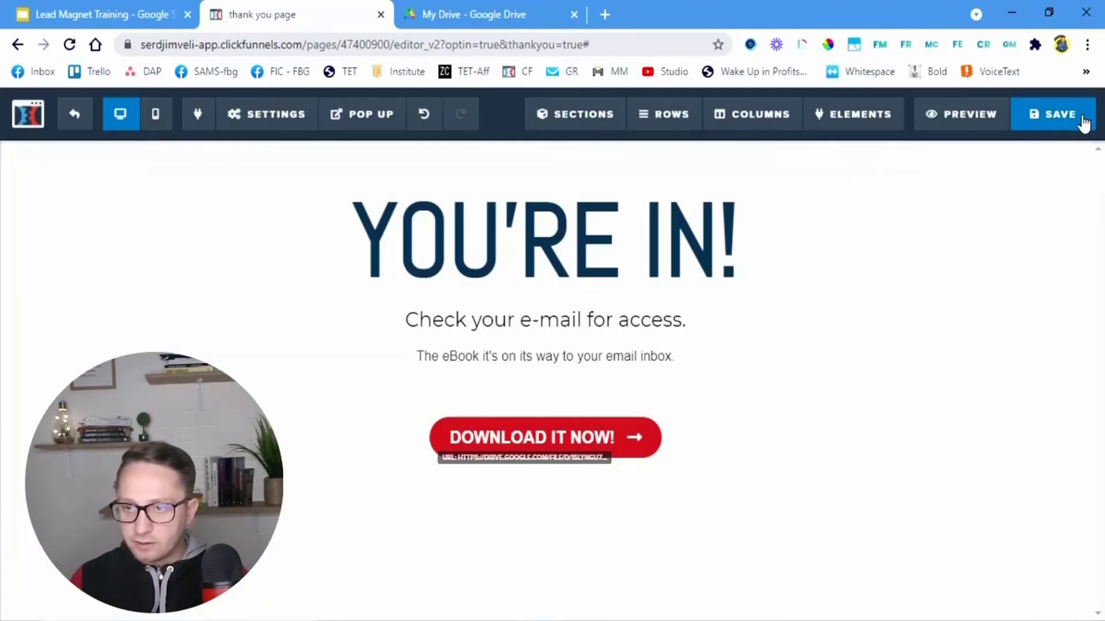
Step: Save the thank-you page and leave the editor for the funnel's steps overview
{"action": "left_click", "coordinate": [1084, 123]}
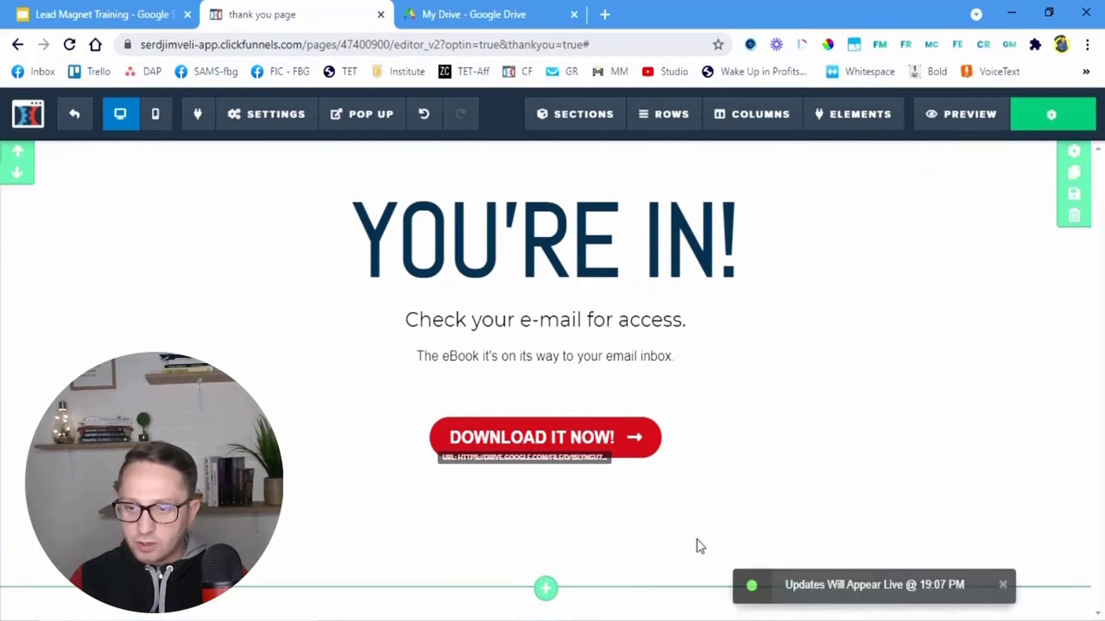
{"action": "left_click", "coordinate": [74, 114]}
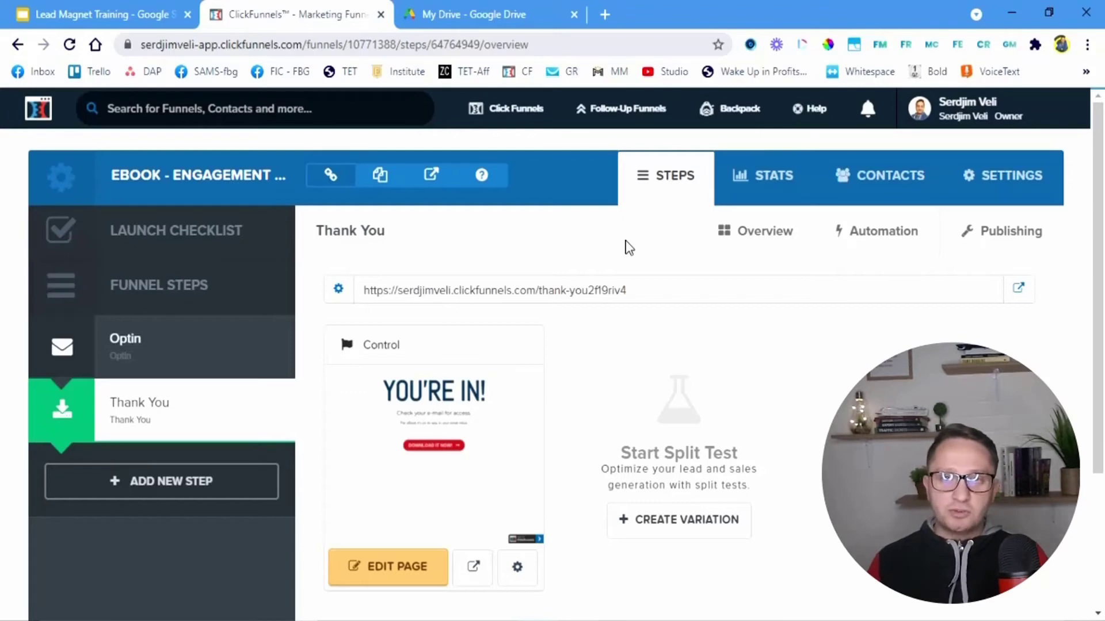
Step: Switch to GetResponse and create a new contact list named ebook_engagement_hacks
{"action": "mouse_move", "coordinate": [476, 108]}
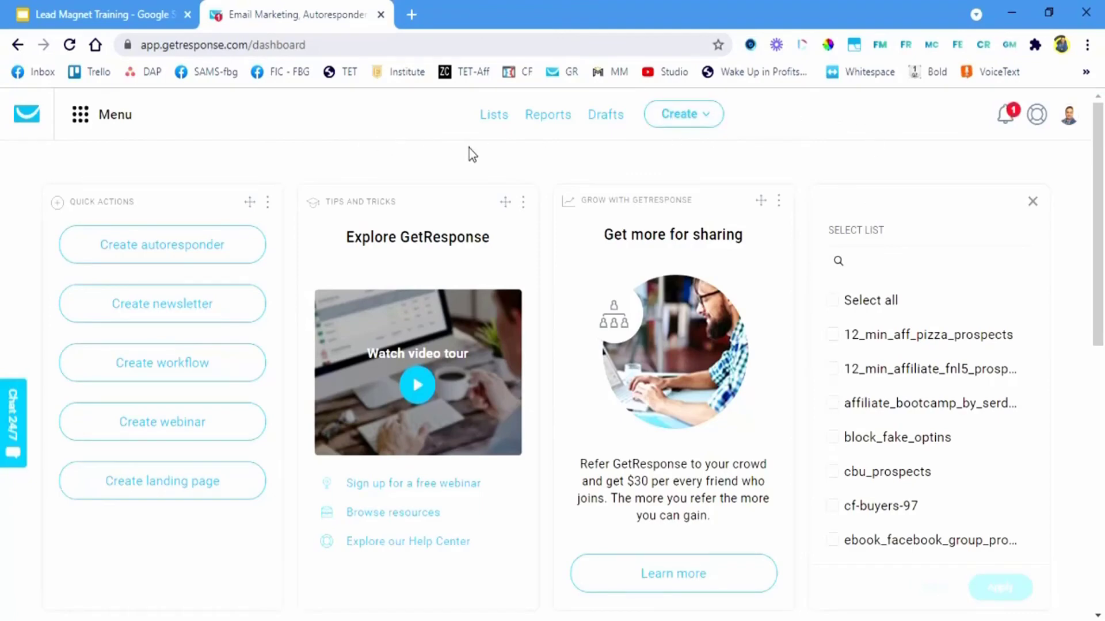
{"action": "left_click", "coordinate": [493, 122]}
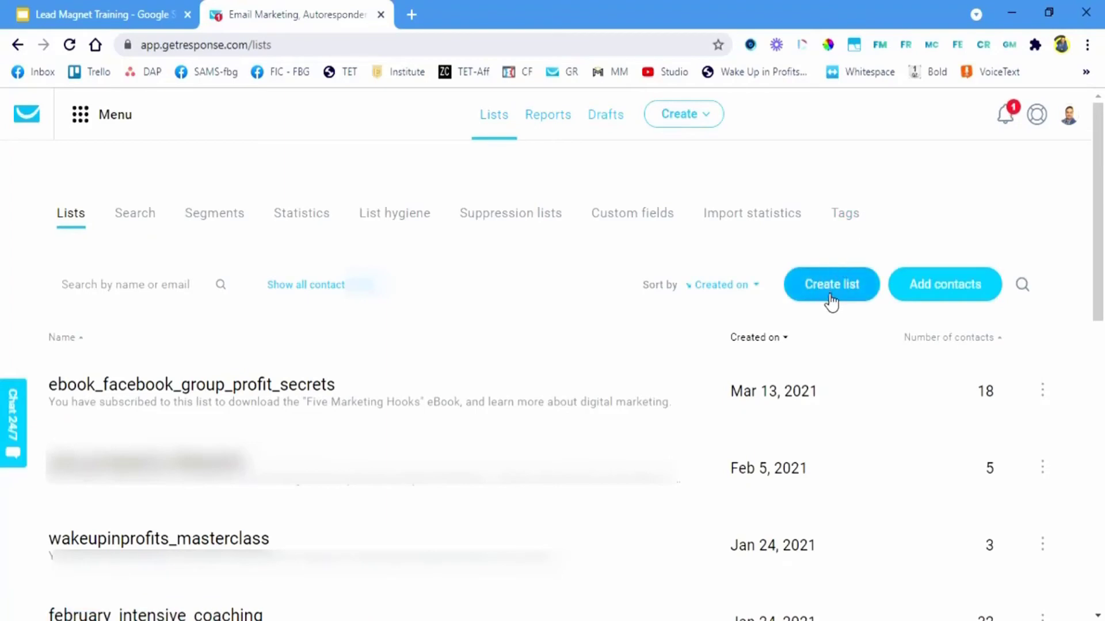
{"action": "left_click", "coordinate": [832, 285]}
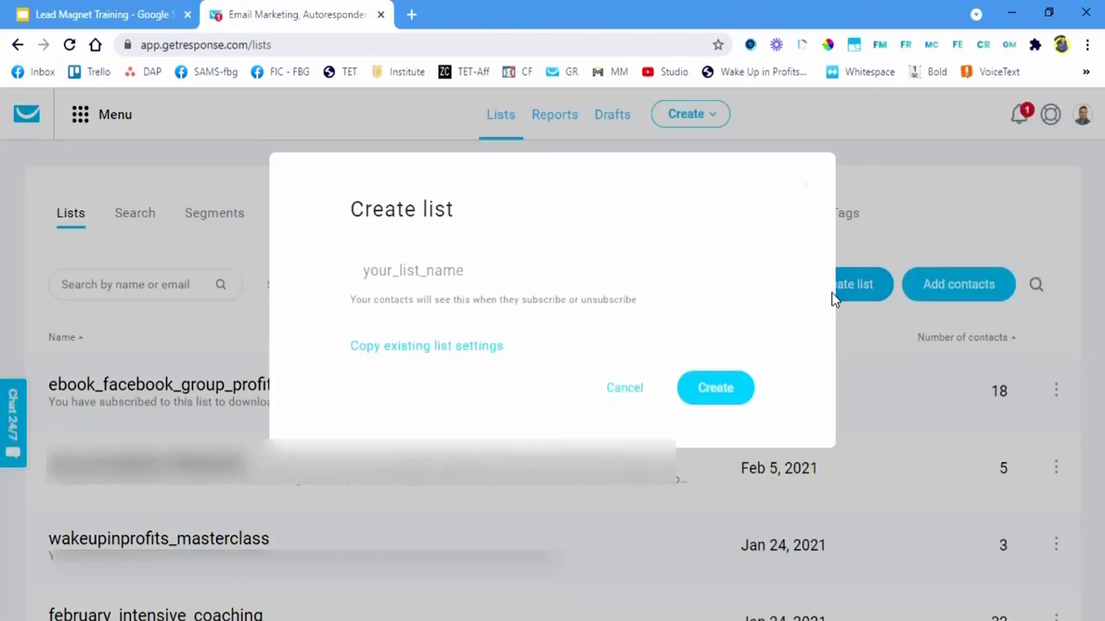
{"action": "left_click", "coordinate": [512, 280]}
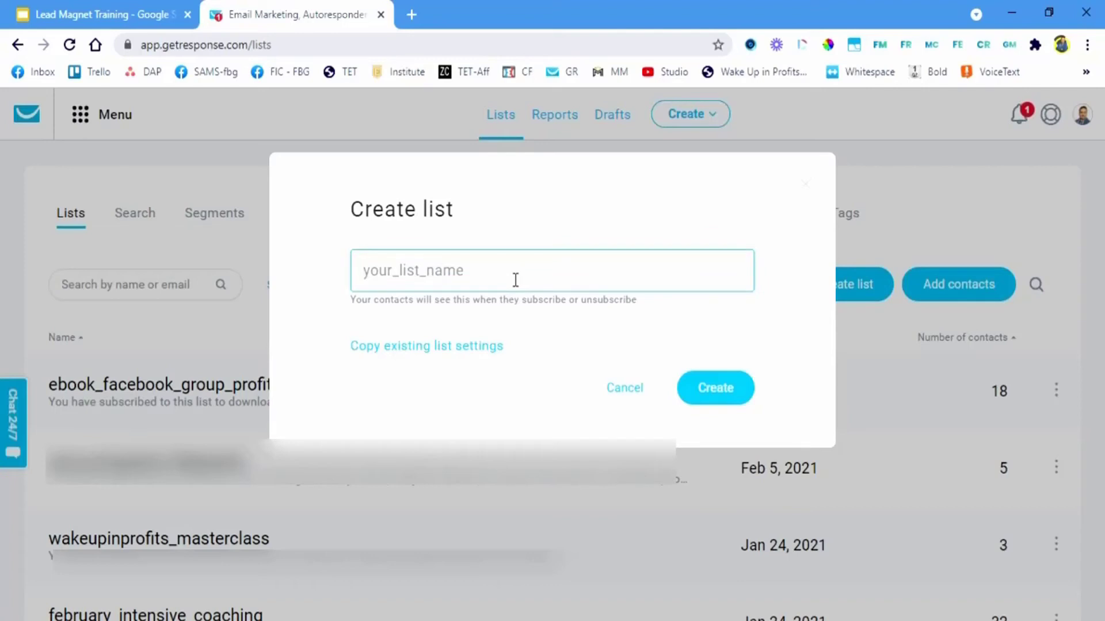
{"action": "type", "text": "ebppl"}
{"action": "key", "text": "BackSpace"}
{"action": "key", "text": "BackSpace"}
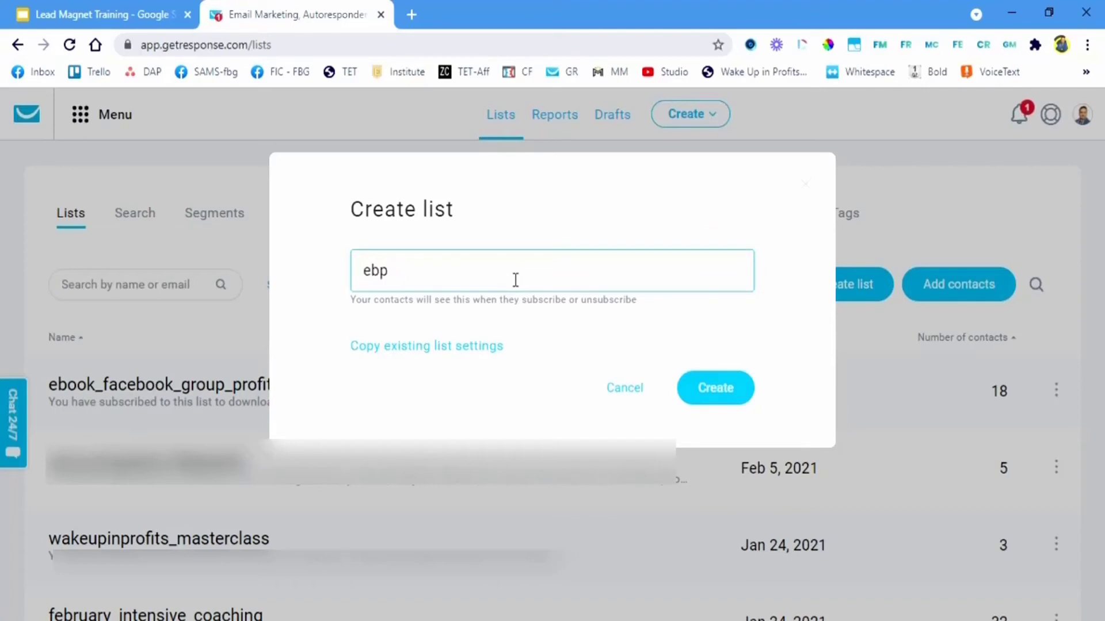
{"action": "key", "text": "BackSpace"}
{"action": "type", "text": "ok"}
{"action": "type", "text": "o_engagem"}
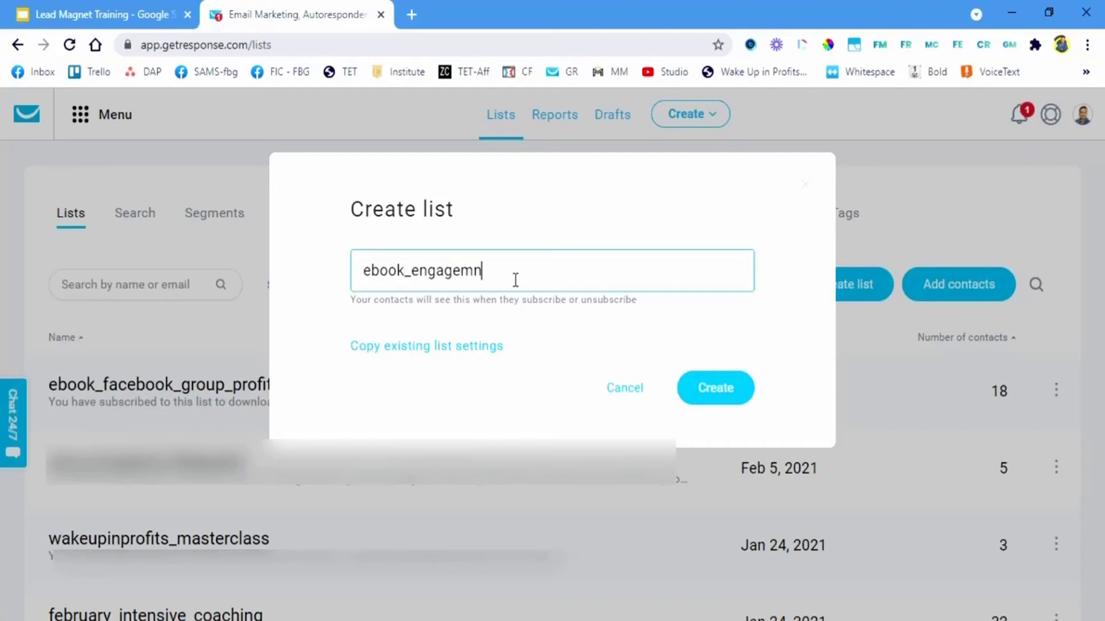
{"action": "type", "text": "ent_hacks"}
{"action": "left_click", "coordinate": [736, 389]}
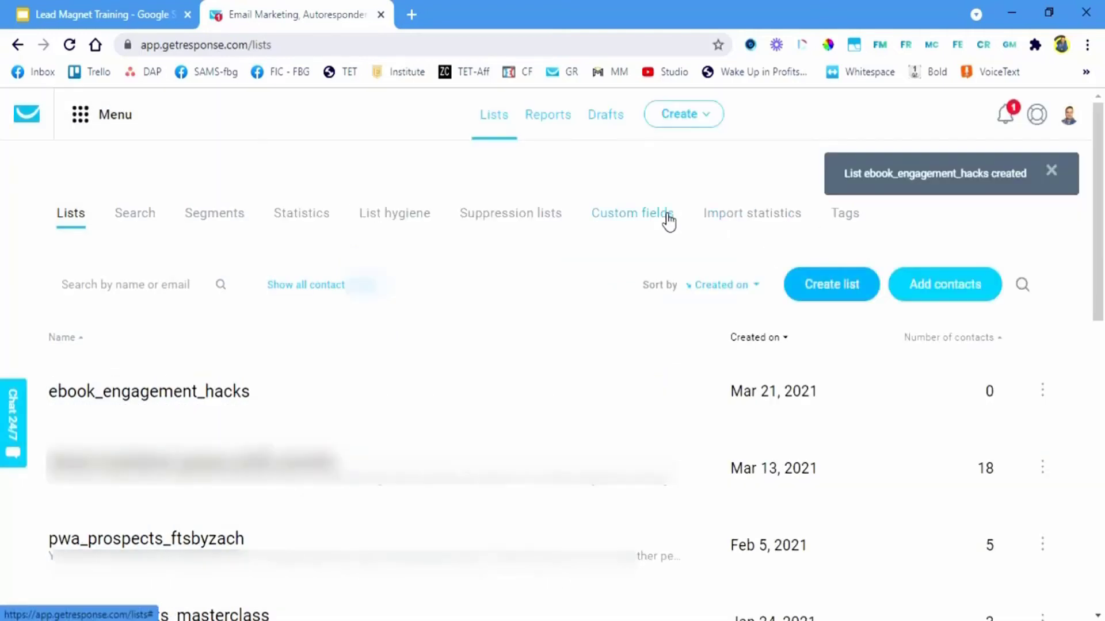
Step: Start a new autoresponder using the older version of the email creator
{"action": "left_click", "coordinate": [91, 122]}
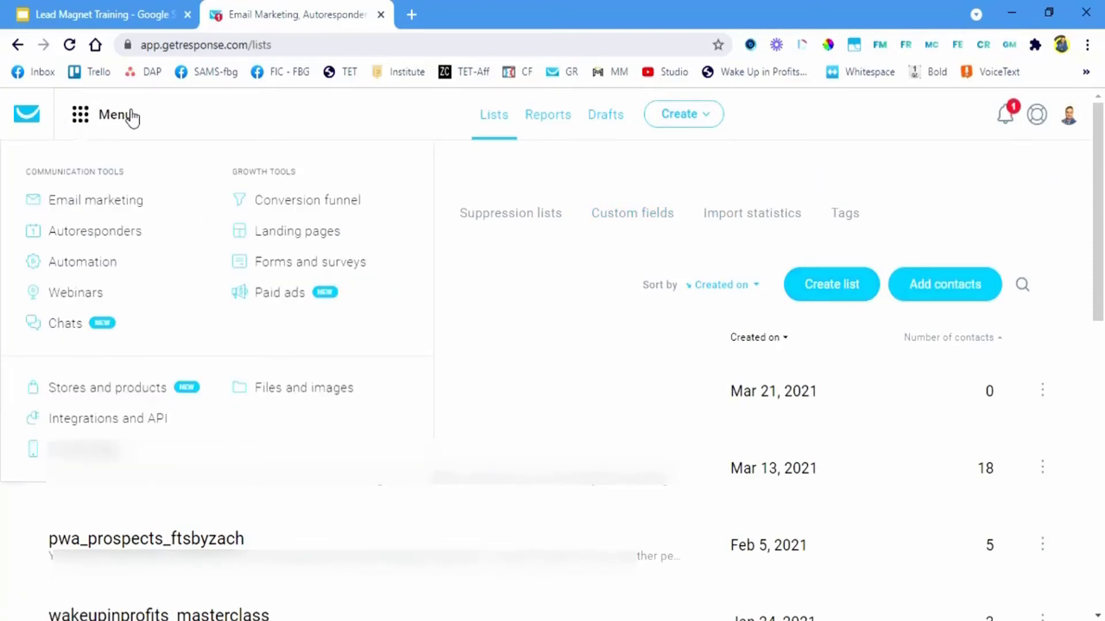
{"action": "left_click", "coordinate": [112, 240]}
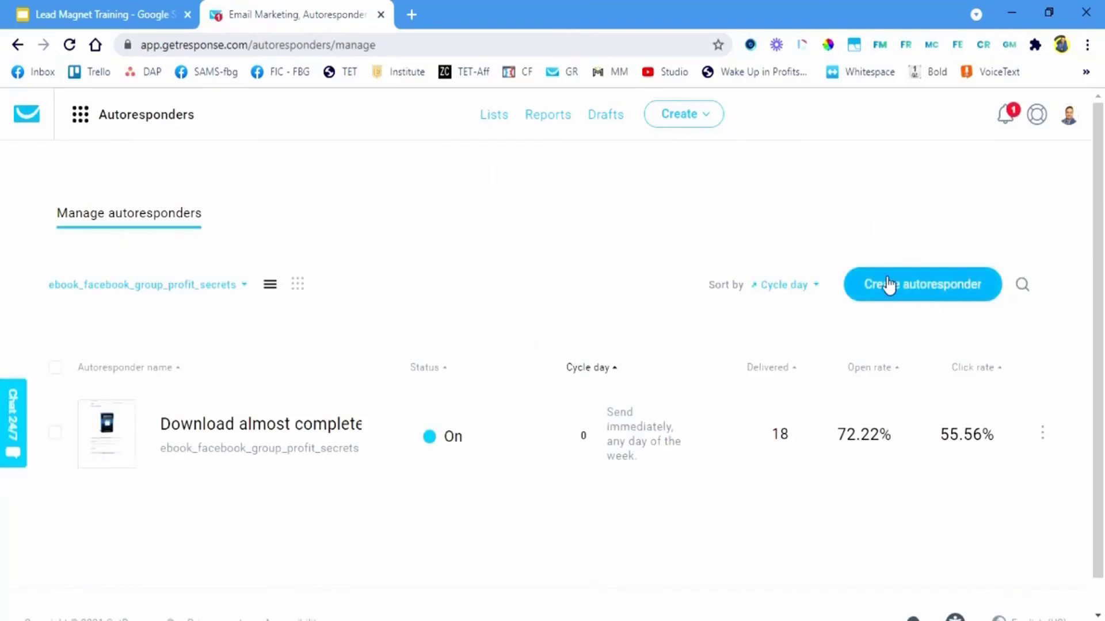
{"action": "left_click", "coordinate": [922, 292]}
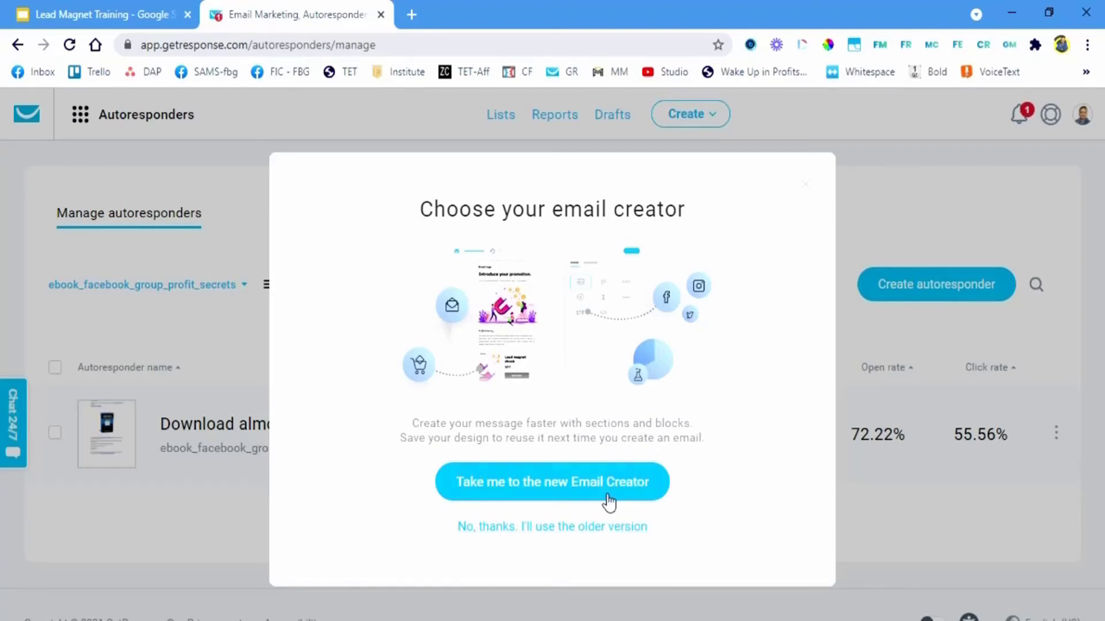
{"action": "left_click", "coordinate": [589, 532]}
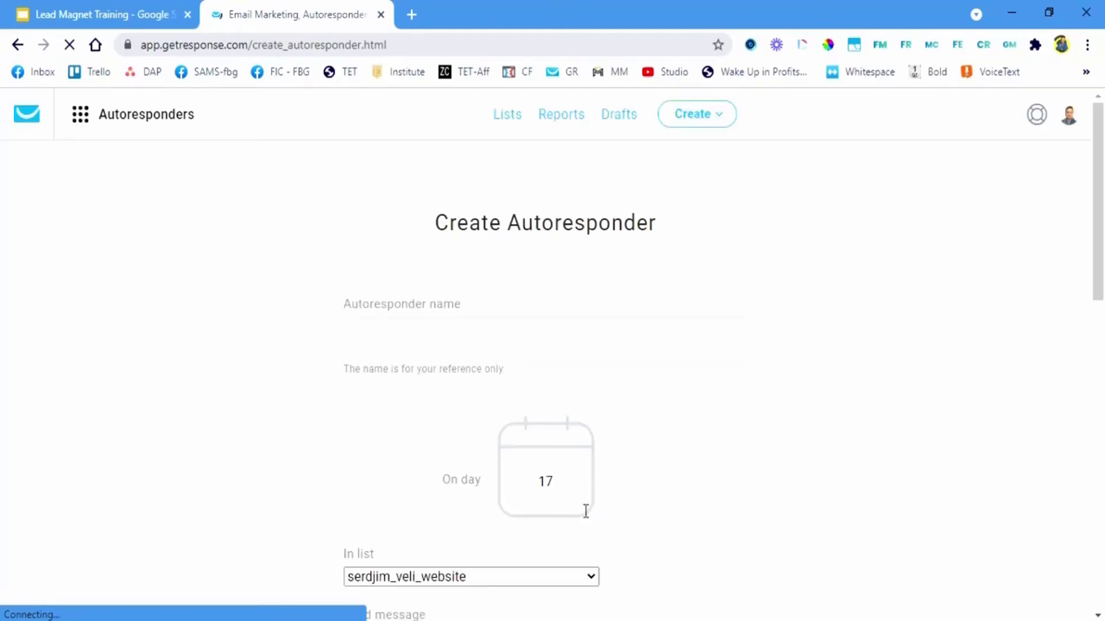
Step: Name the autoresponder "here's your ebook" and copy that name
{"action": "left_click", "coordinate": [448, 338]}
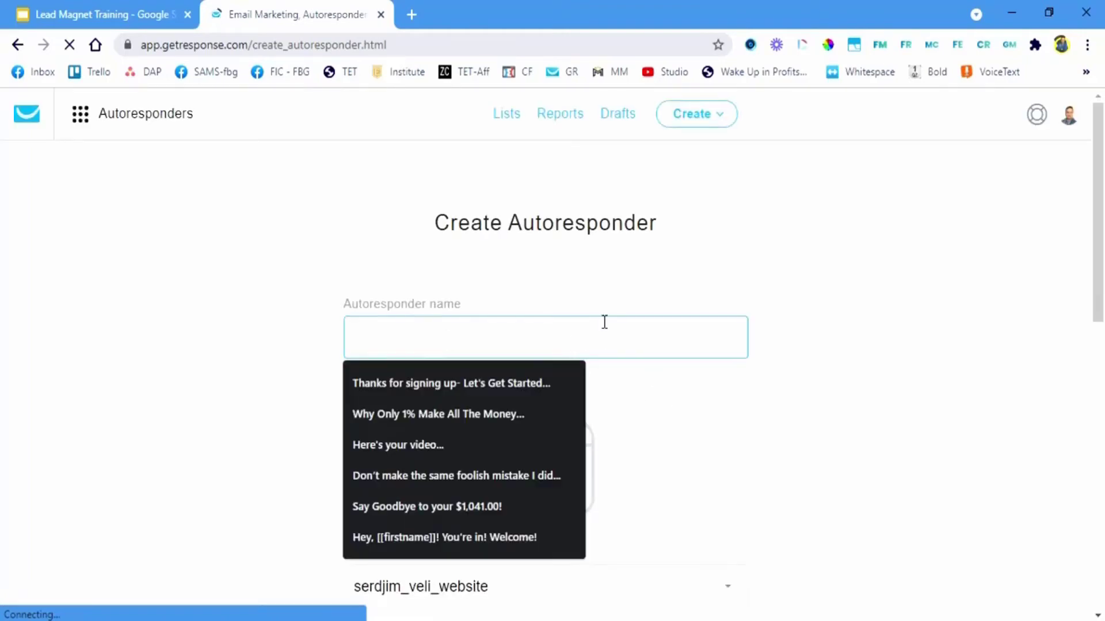
{"action": "key", "text": "Escape"}
{"action": "left_click", "coordinate": [457, 343]}
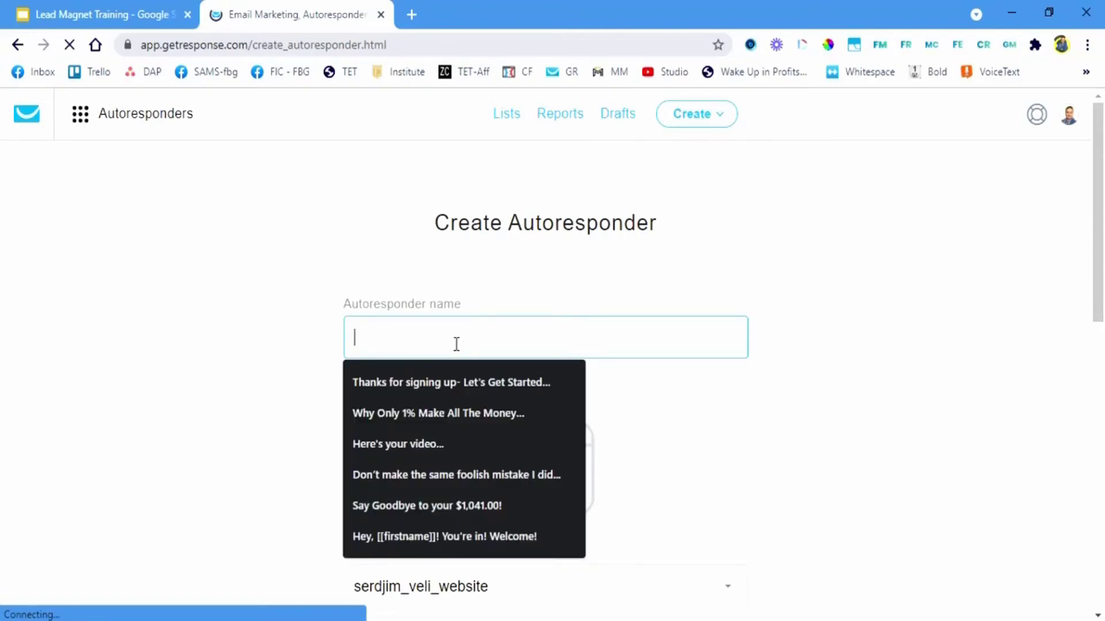
{"action": "type", "text": "thank you fo dow"}
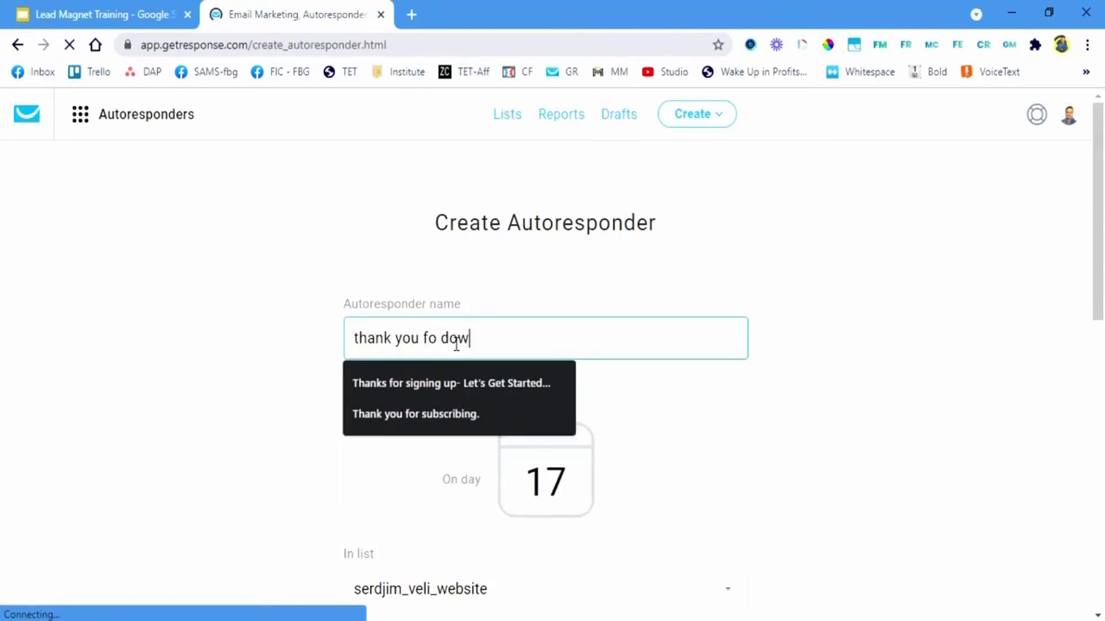
{"action": "key", "text": "ctrl+a"}
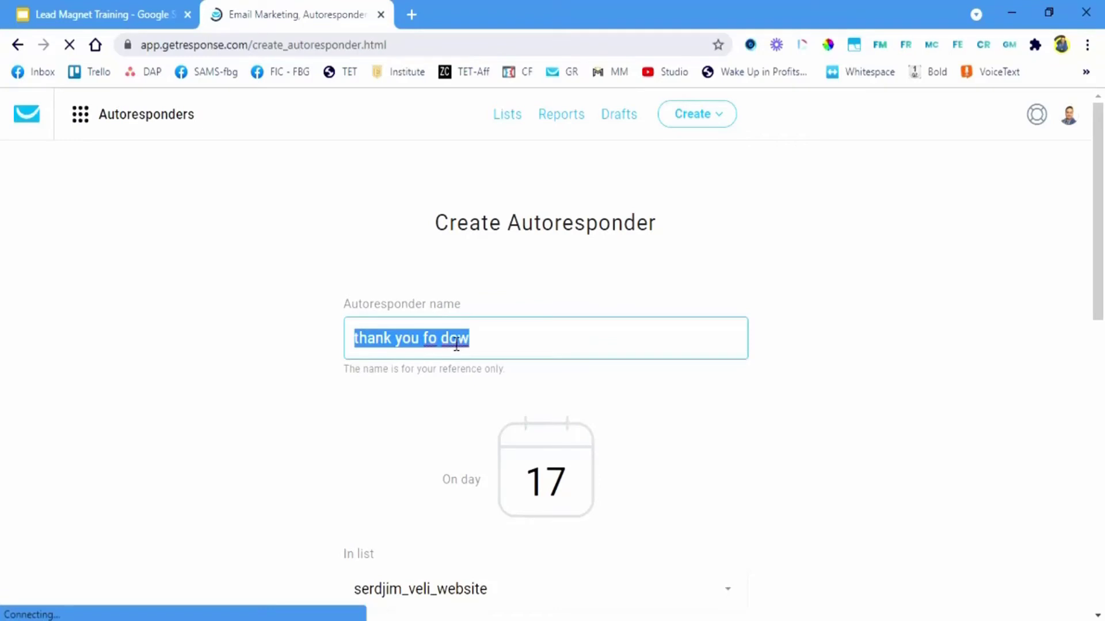
{"action": "type", "text": "here's your "}
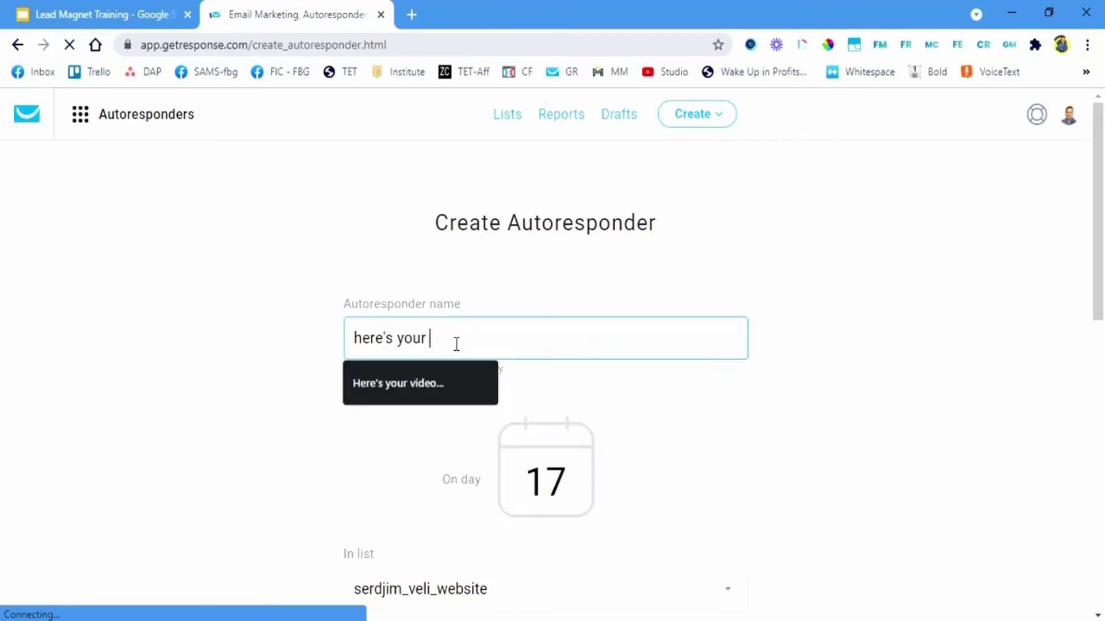
{"action": "type", "text": "ebook"}
{"action": "key", "text": "ctrl+a"}
{"action": "key", "text": "ctrl+c"}
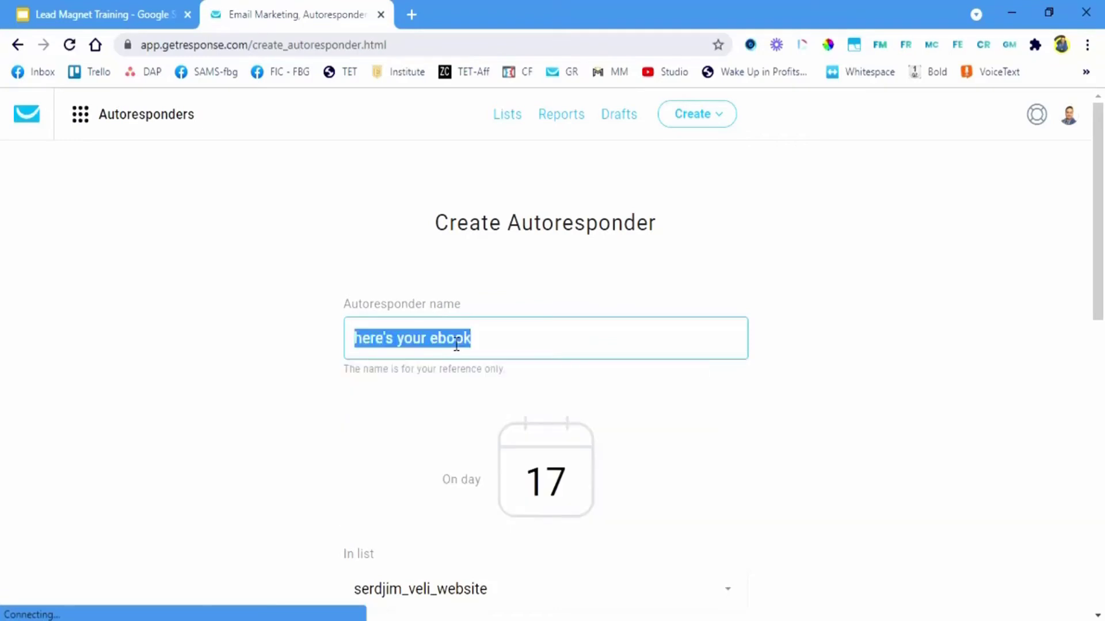
Step: Set the autoresponder to day 0 and choose the contact list it applies to
{"action": "double_click", "coordinate": [551, 482]}
{"action": "type", "text": "0"}
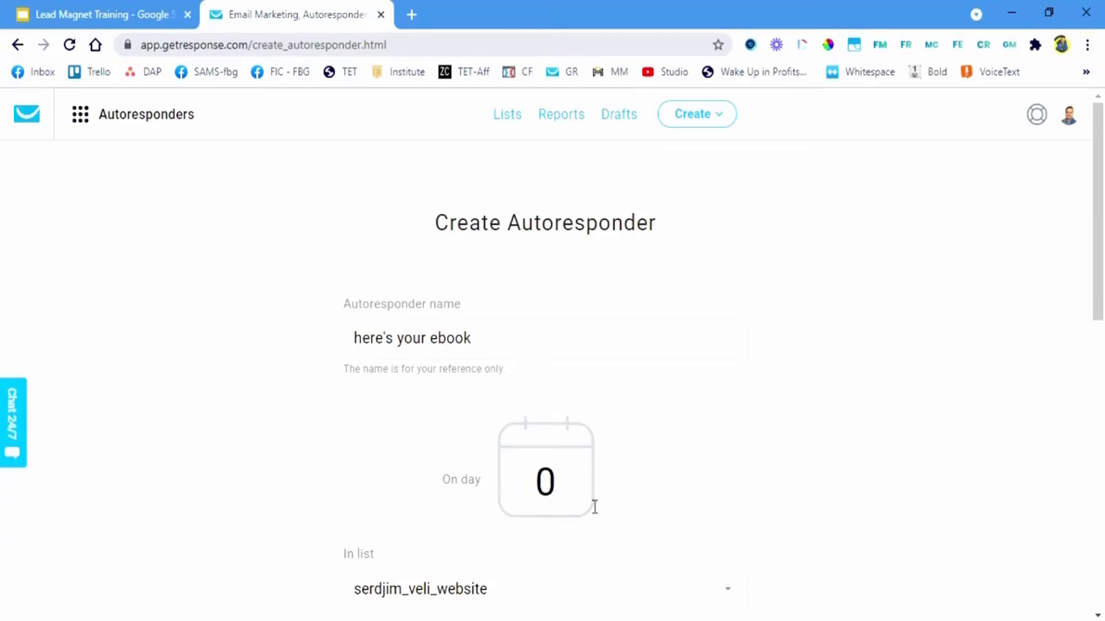
{"action": "scroll", "coordinate": [664, 465], "scroll_direction": "down", "scroll_amount": 3}
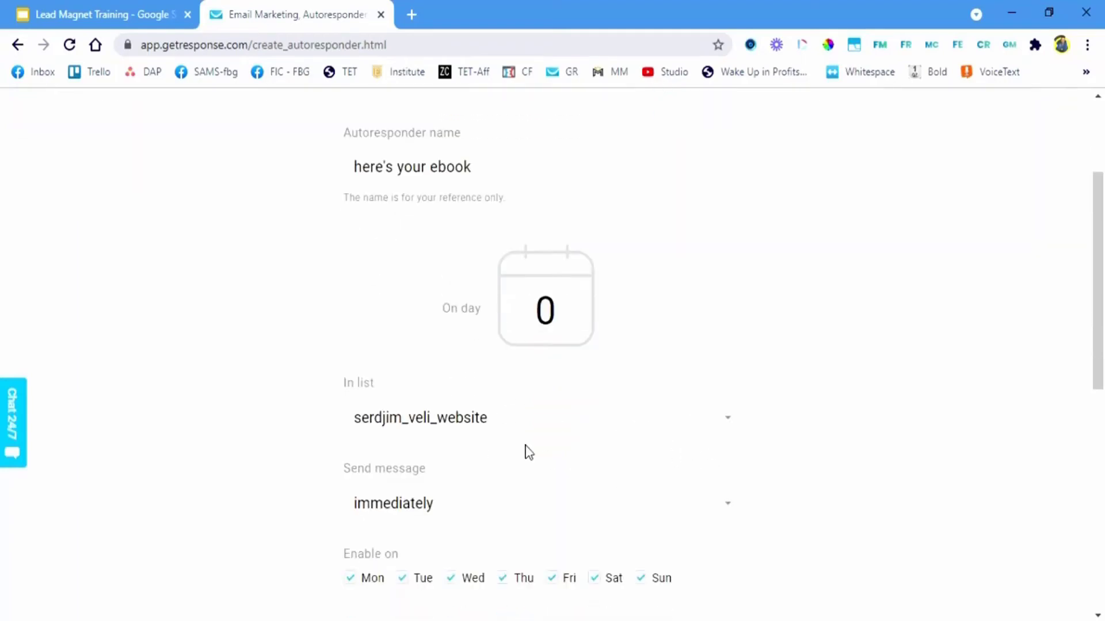
{"action": "left_click", "coordinate": [561, 429]}
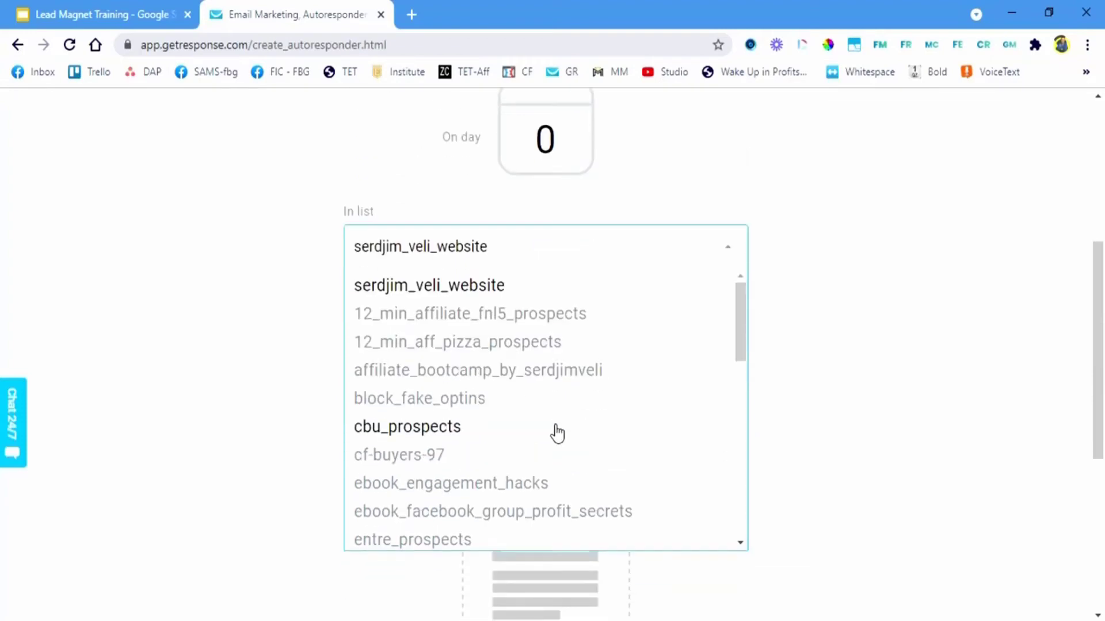
{"action": "scroll", "coordinate": [554, 433], "scroll_direction": "down", "scroll_amount": 5}
{"action": "scroll", "coordinate": [541, 366], "scroll_direction": "down", "scroll_amount": 4}
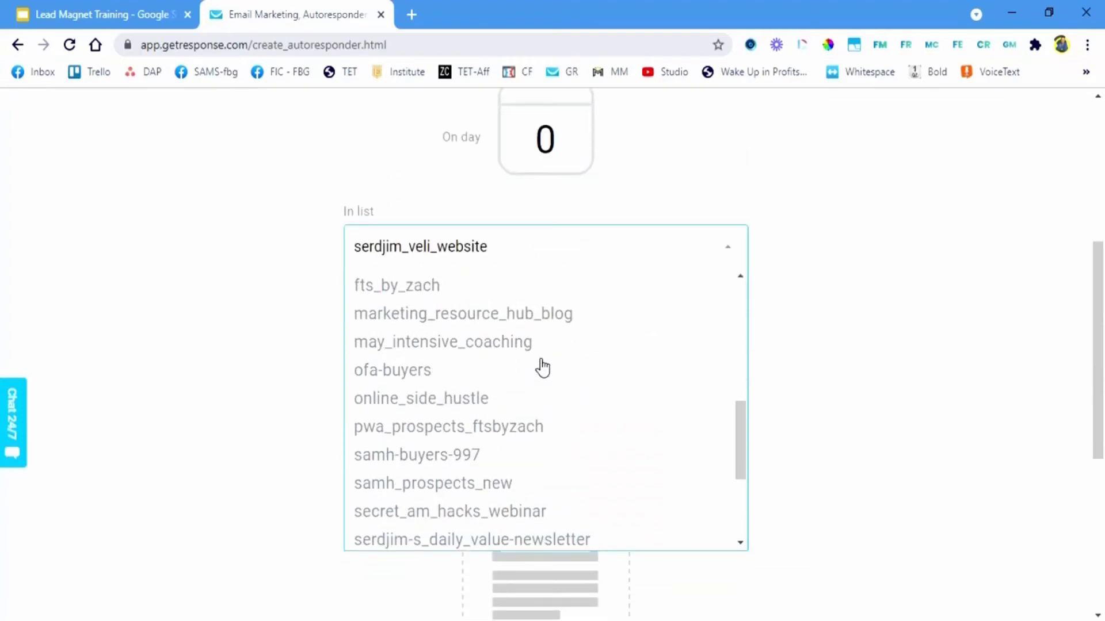
{"action": "scroll", "coordinate": [540, 367], "scroll_direction": "up", "scroll_amount": 3}
{"action": "scroll", "coordinate": [535, 368], "scroll_direction": "down", "scroll_amount": 1}
{"action": "scroll", "coordinate": [529, 368], "scroll_direction": "down", "scroll_amount": 6}
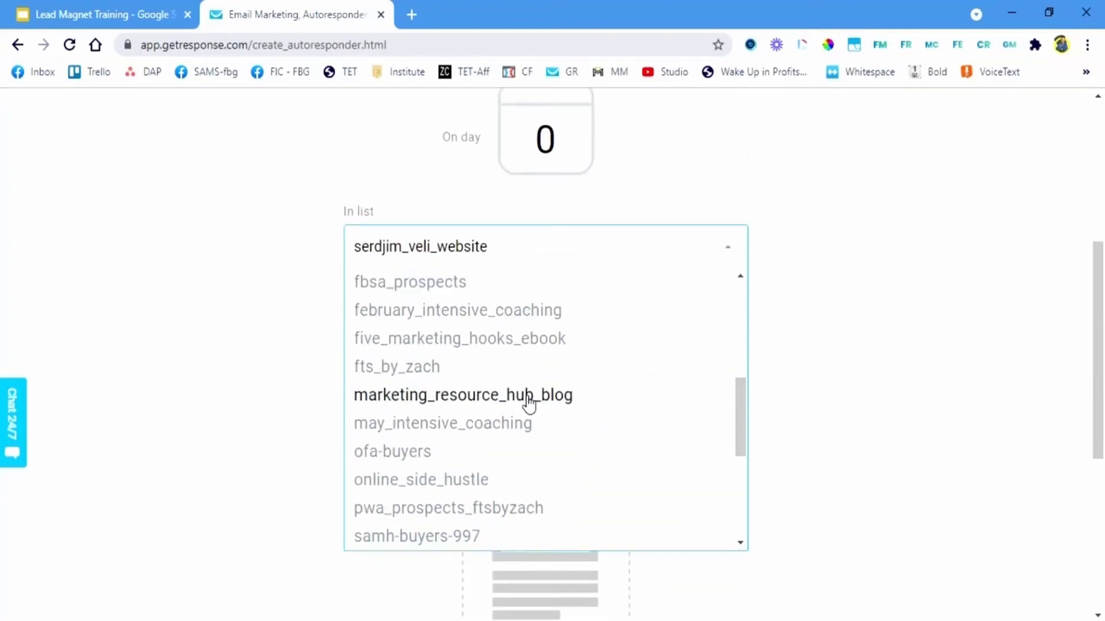
{"action": "left_click", "coordinate": [415, 461]}
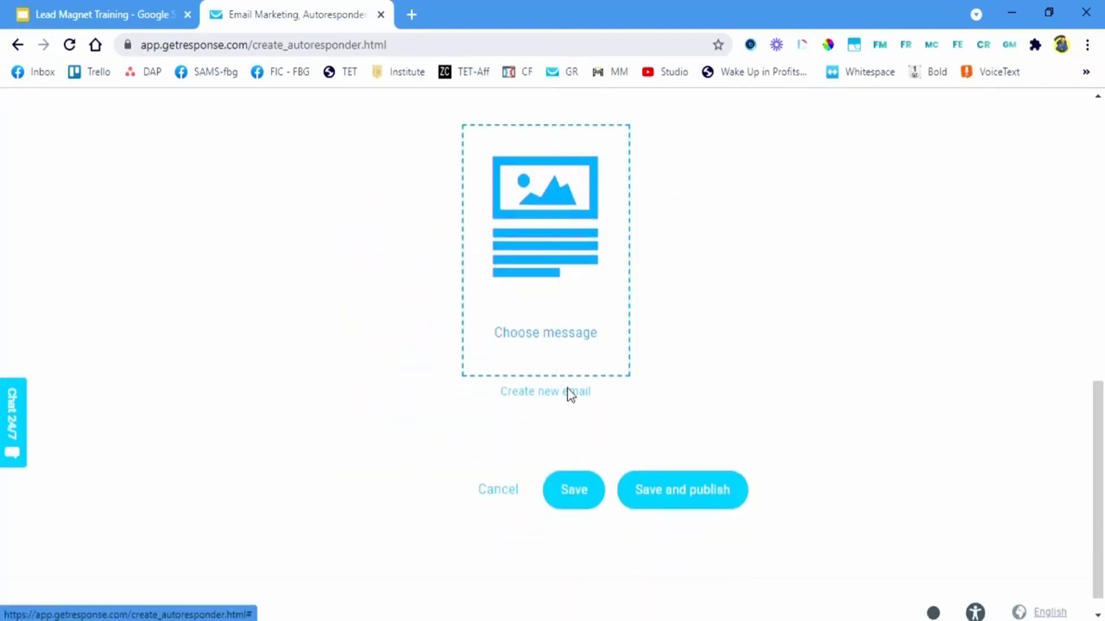
Step: Create a new email for the autoresponder with "here's your ebook" as message name and subject, and proceed to template selection
{"action": "left_click", "coordinate": [580, 398]}
{"action": "left_click", "coordinate": [387, 296]}
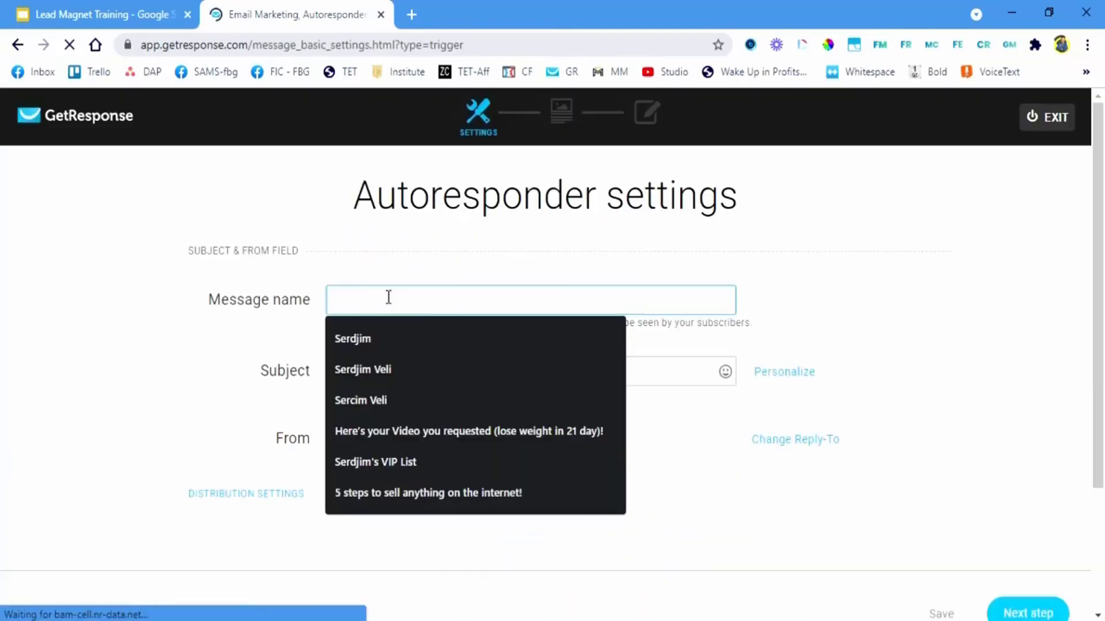
{"action": "type", "text": "here's your ebook"}
{"action": "left_click", "coordinate": [377, 368]}
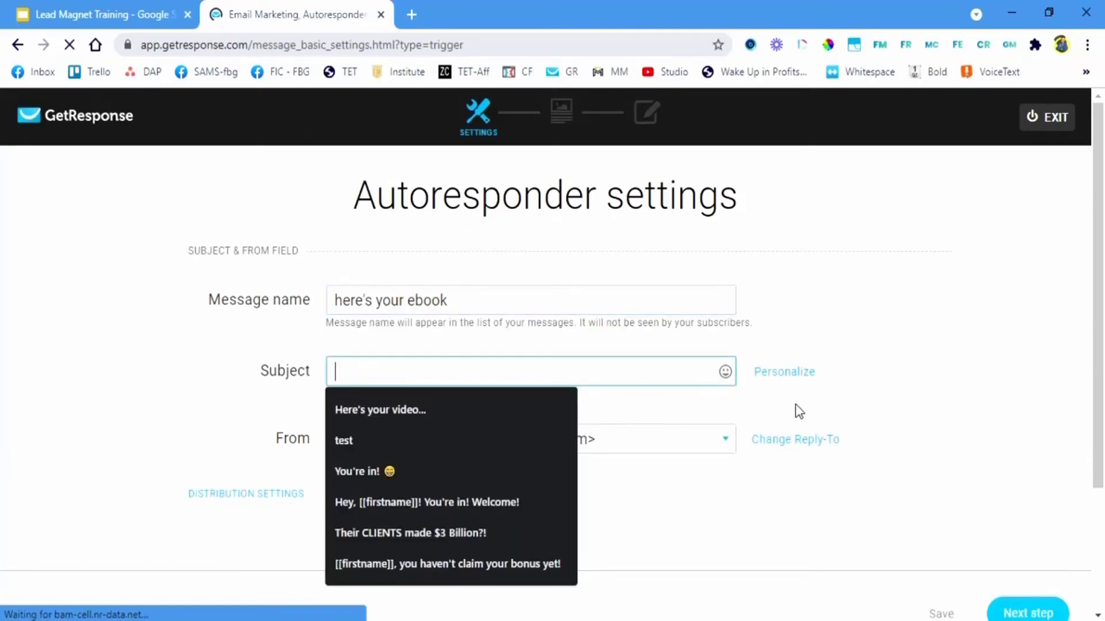
{"action": "left_click", "coordinate": [796, 374]}
{"action": "left_click", "coordinate": [640, 375]}
{"action": "key", "text": "ctrl+v"}
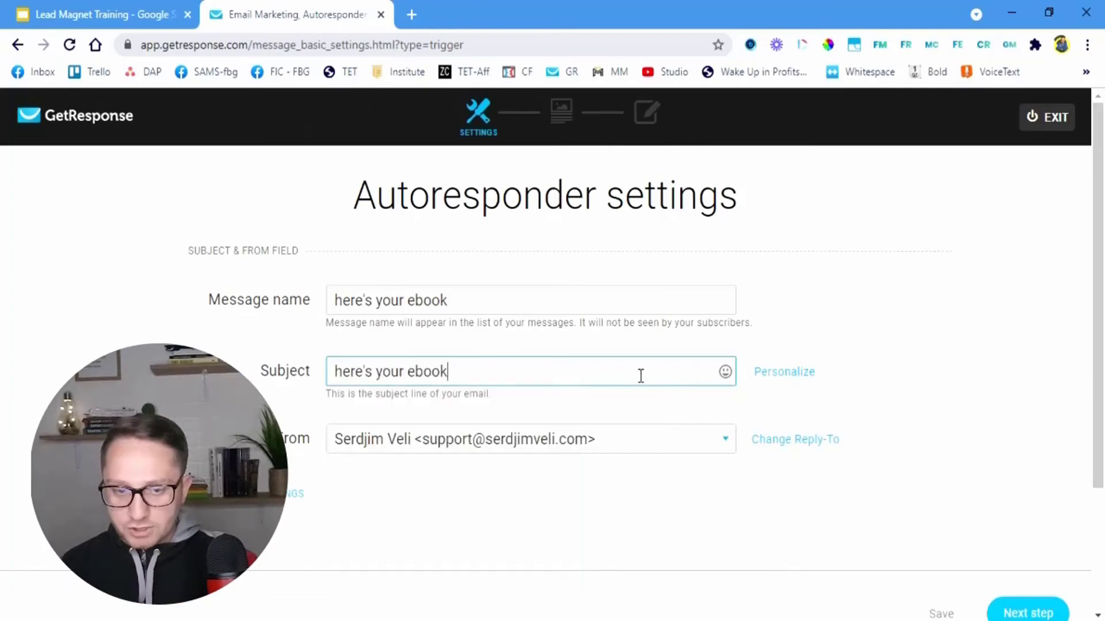
{"action": "left_click", "coordinate": [1033, 613]}
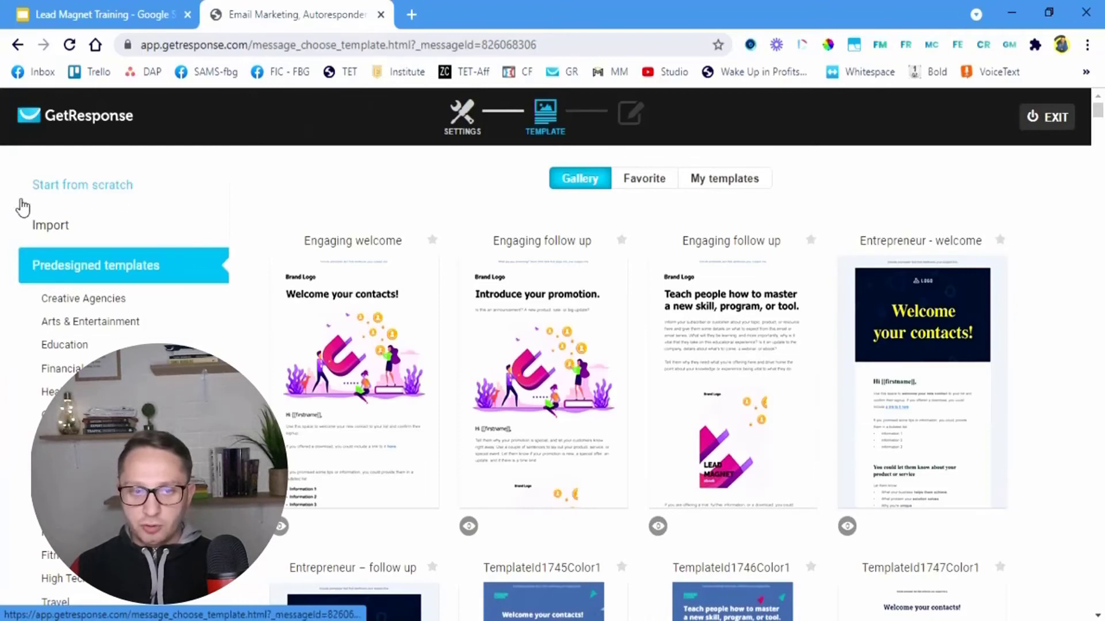
Step: Start the email from scratch using the Blank template
{"action": "left_click", "coordinate": [94, 197]}
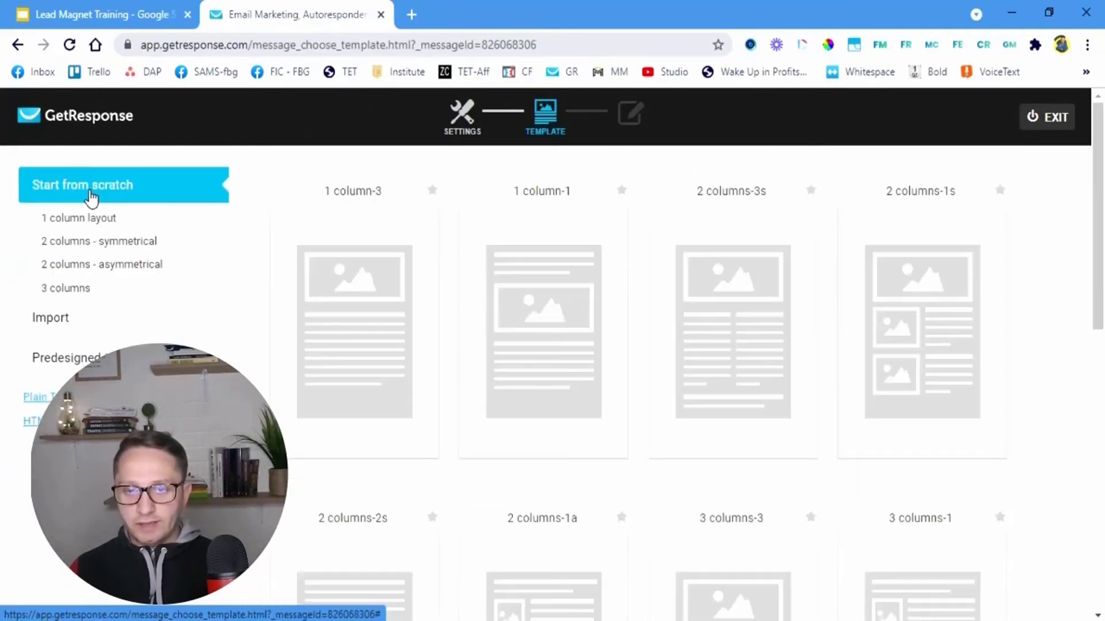
{"action": "scroll", "coordinate": [564, 305], "scroll_direction": "down", "scroll_amount": 10}
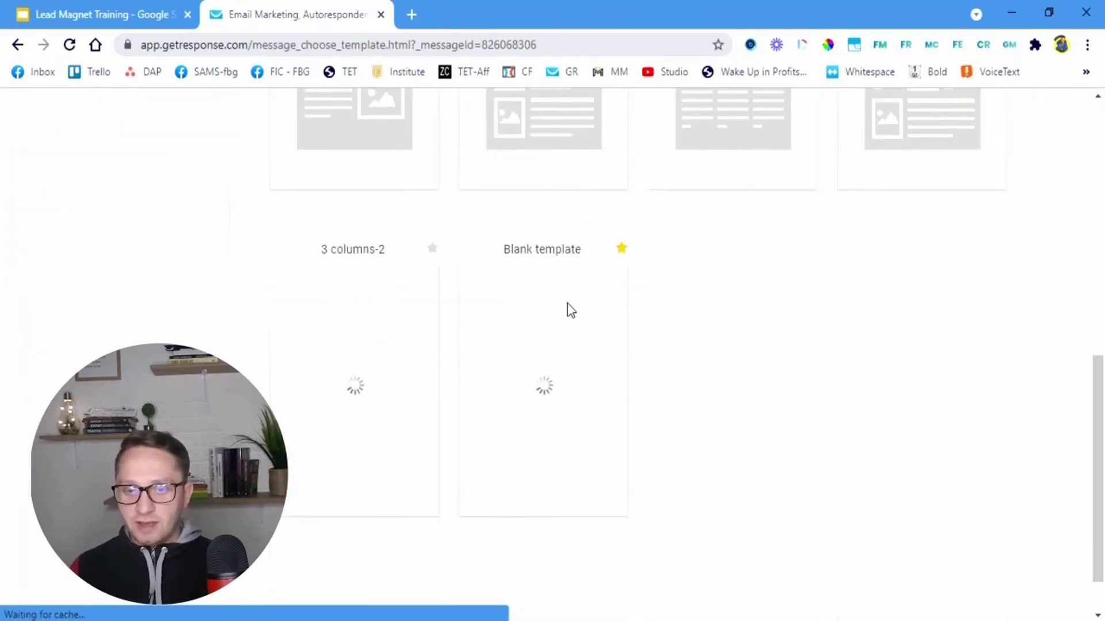
{"action": "scroll", "coordinate": [567, 310], "scroll_direction": "down", "scroll_amount": 1}
{"action": "mouse_move", "coordinate": [550, 237]}
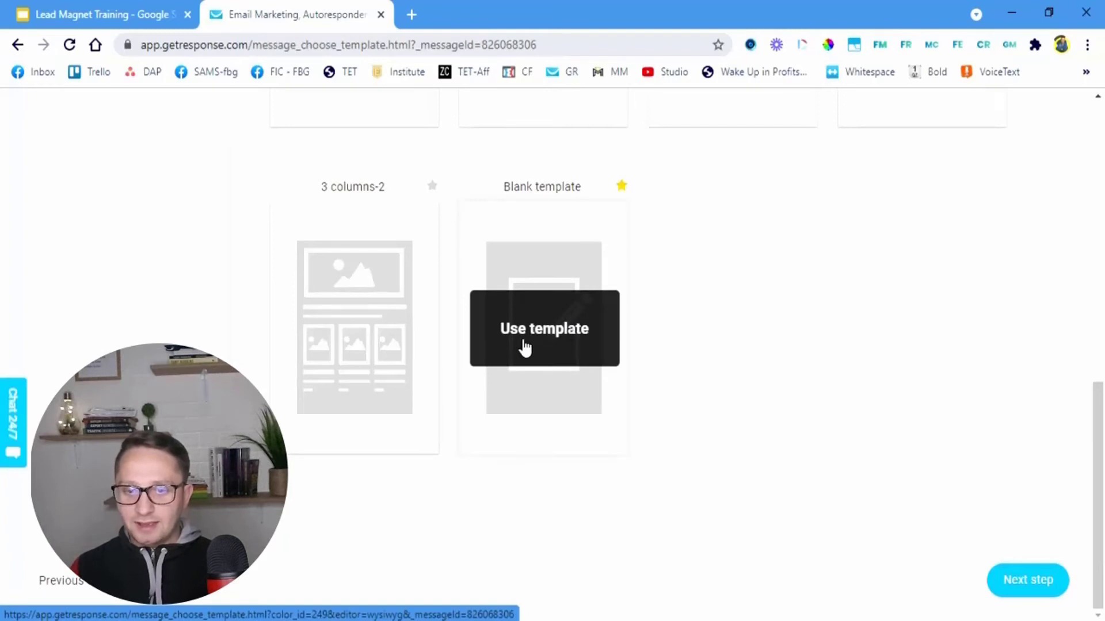
{"action": "left_click", "coordinate": [547, 343]}
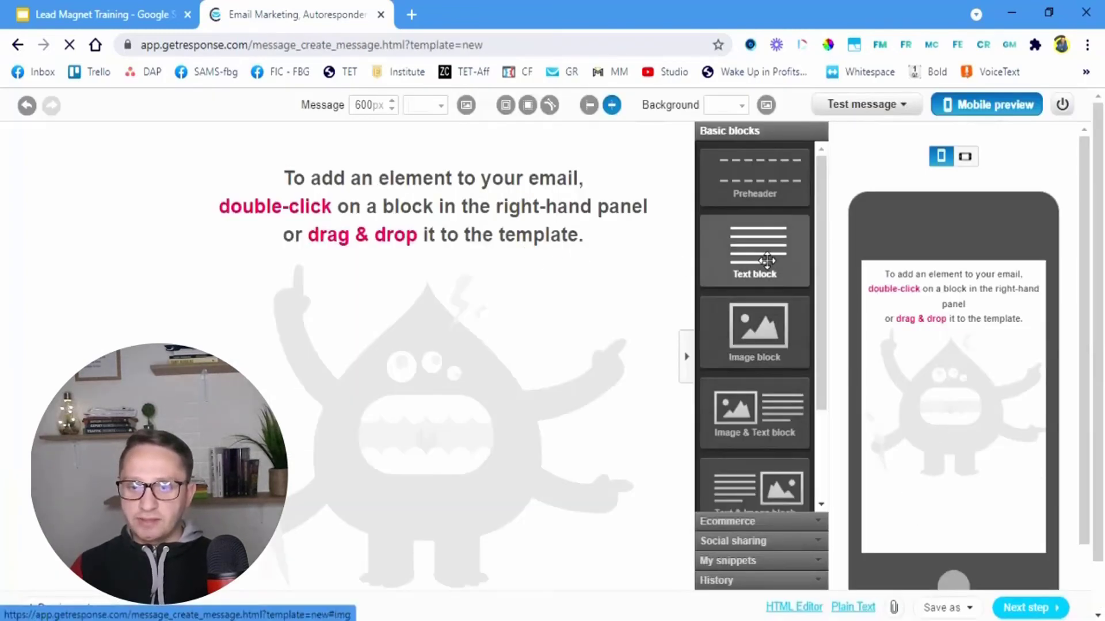
Step: Add a text block and replace its placeholder text with the ebook delivery message, including "Click here to download it now.", a Facebook contact note and a sign-off
{"action": "left_click_drag", "start_coordinate": [693, 244], "coordinate": [726, 250]}
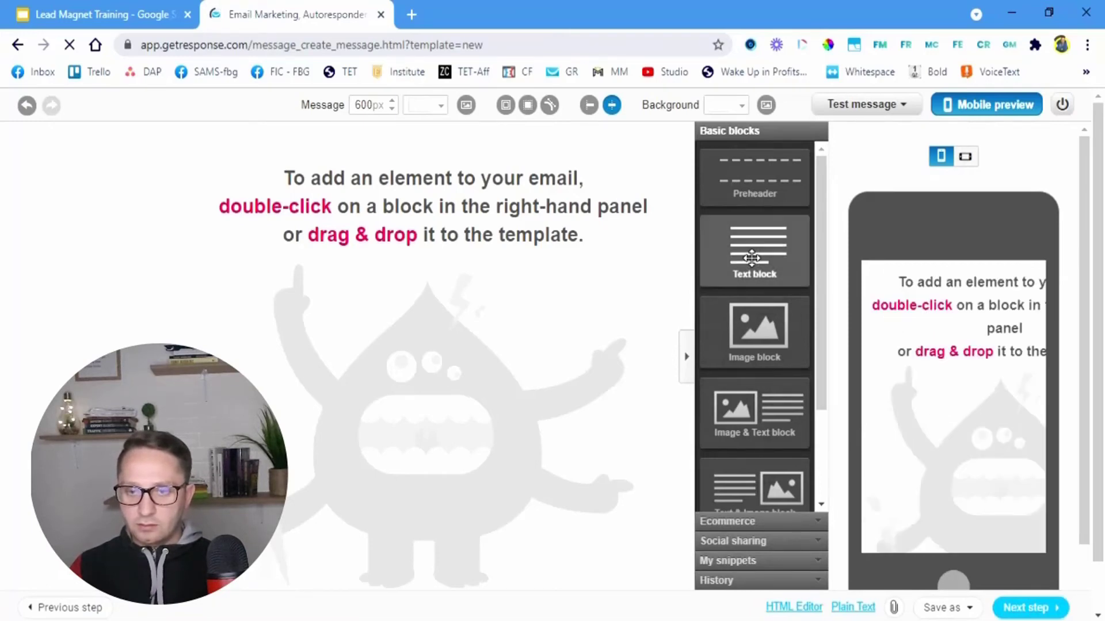
{"action": "double_click", "coordinate": [755, 254]}
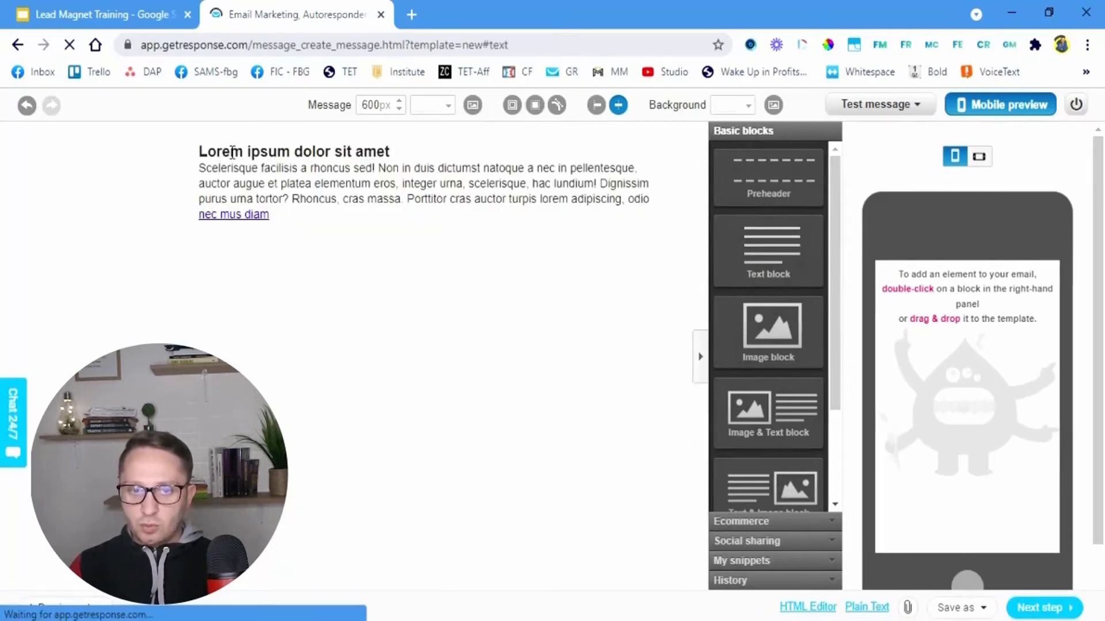
{"action": "left_click", "coordinate": [212, 152]}
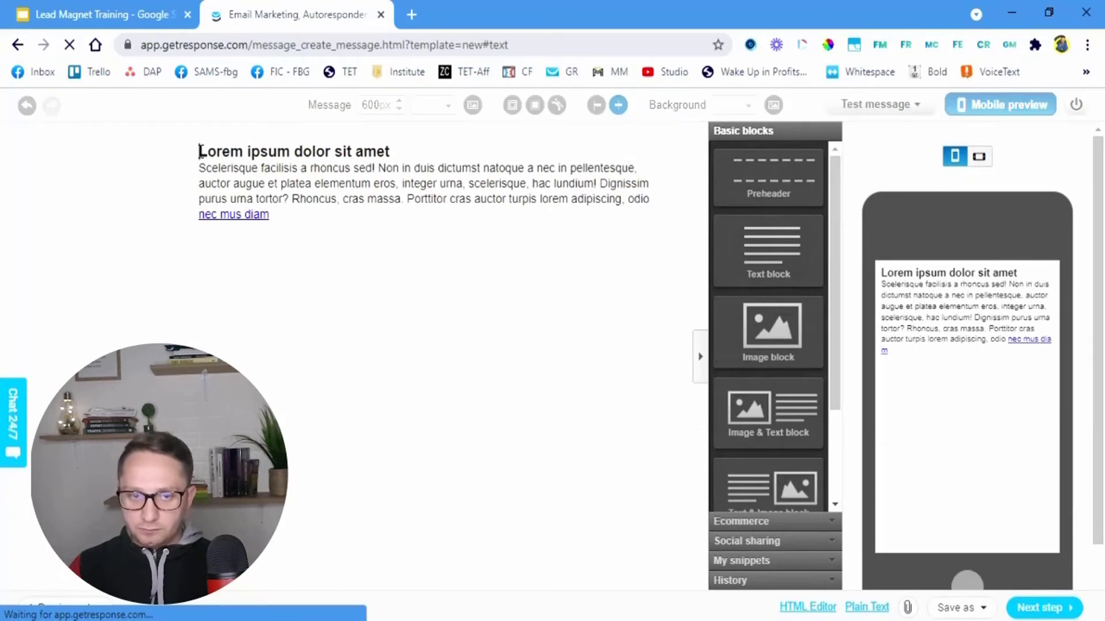
{"action": "left_click_drag", "start_coordinate": [199, 151], "coordinate": [410, 153]}
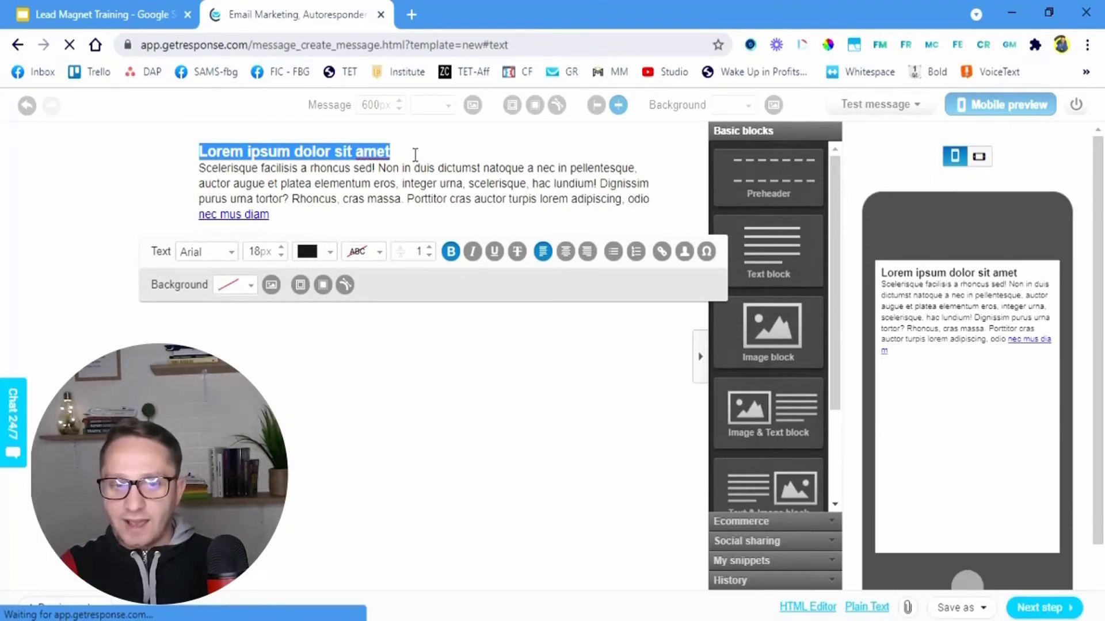
{"action": "key", "text": "BackSpace"}
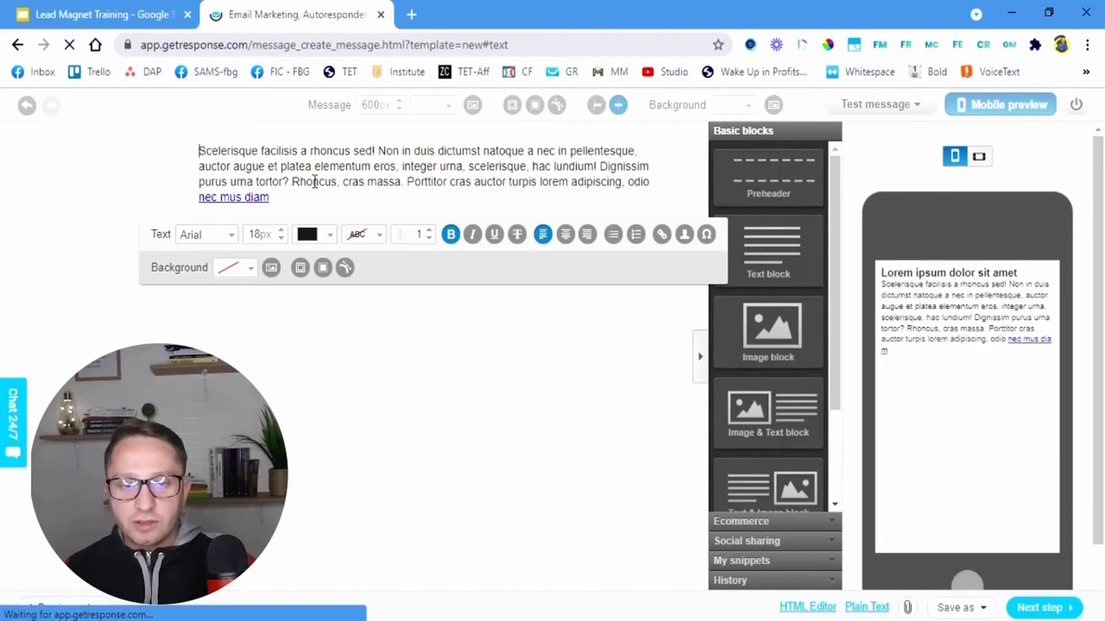
{"action": "key", "text": "ctrl+a"}
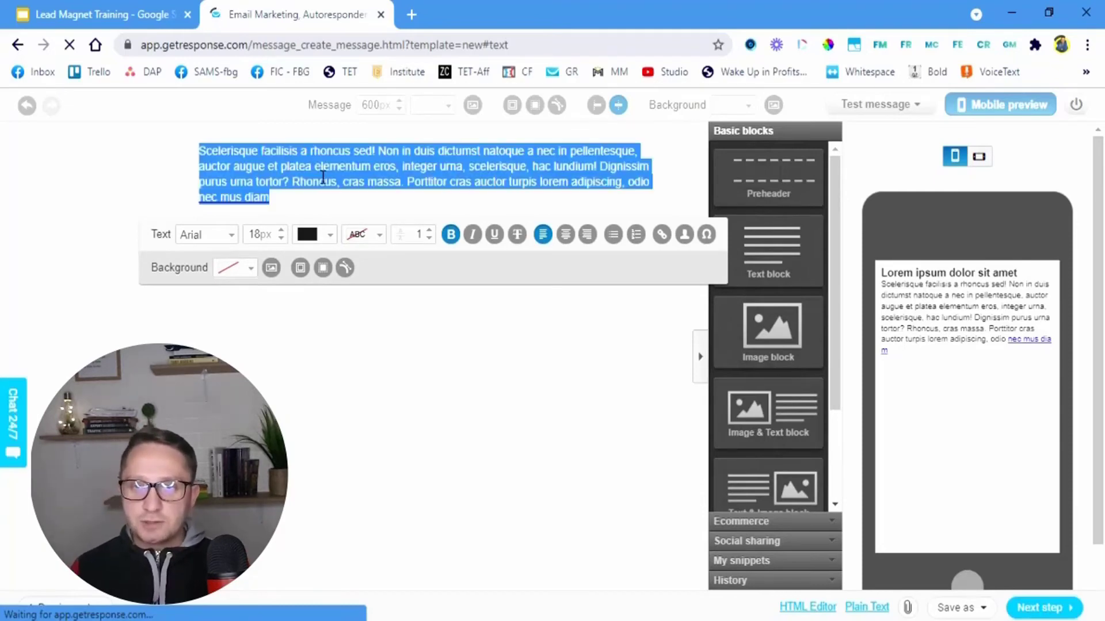
{"action": "type", "text": "Hey, it's me Serdjim Veli.  You just requested to download my brand ne ebook - Winning Tactics for Facebook Engagement.  Click here to download it now.  If you have any questions, reply to this email, or message me on Facebook.  To your success, Serdjim Veli"}
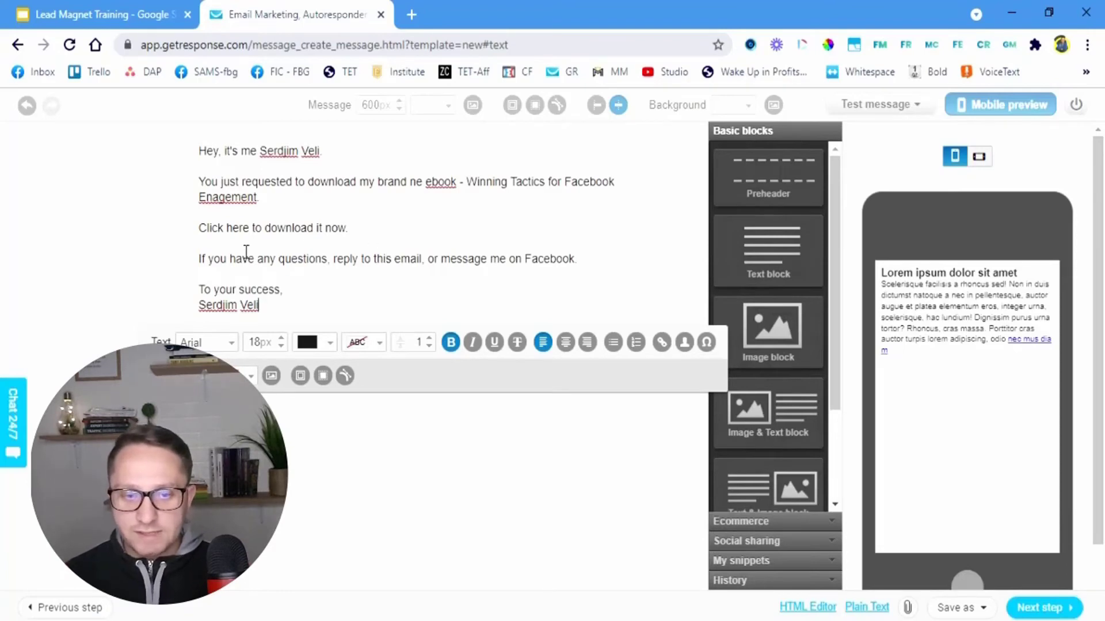
Step: Make the line "Click here to download it now." bold and link it to the placeholder URL "#"
{"action": "left_click_drag", "start_coordinate": [200, 229], "coordinate": [364, 222]}
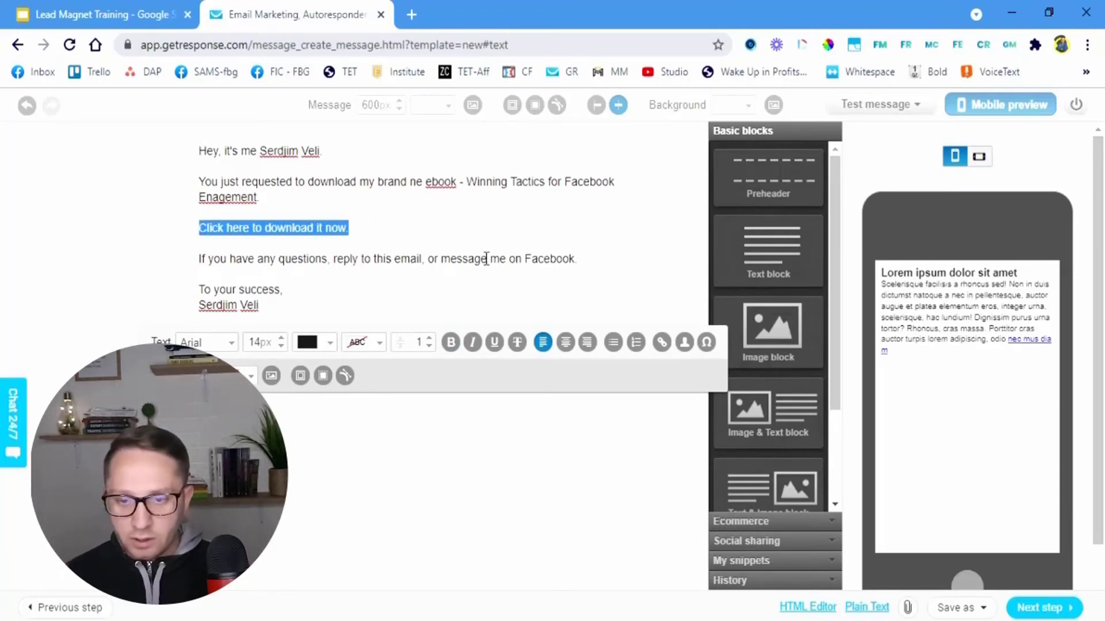
{"action": "left_click", "coordinate": [450, 345]}
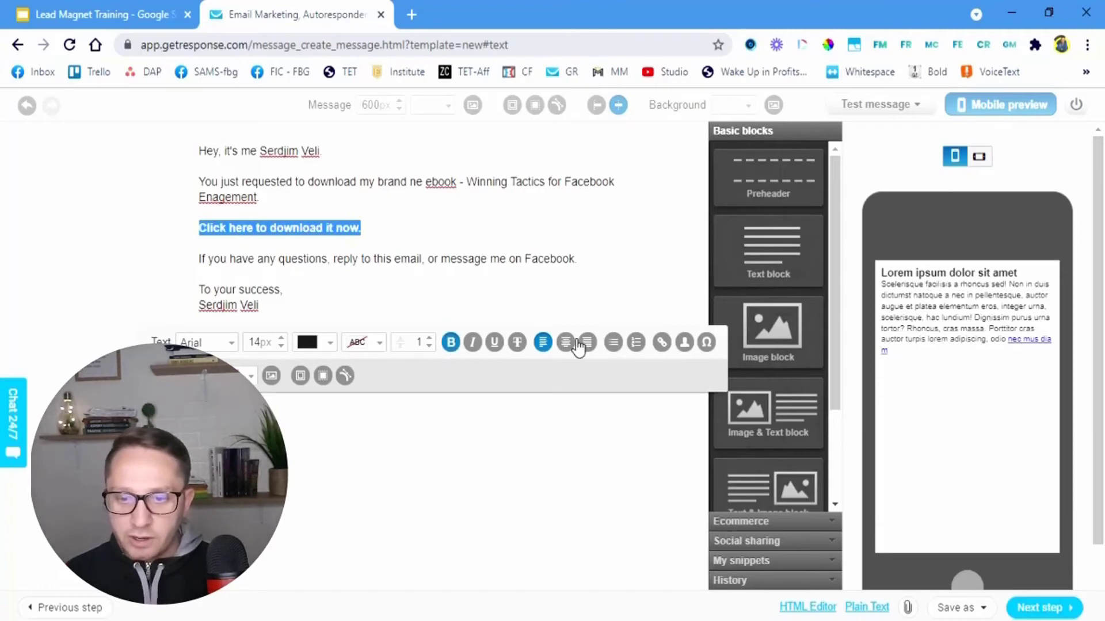
{"action": "left_click", "coordinate": [663, 345]}
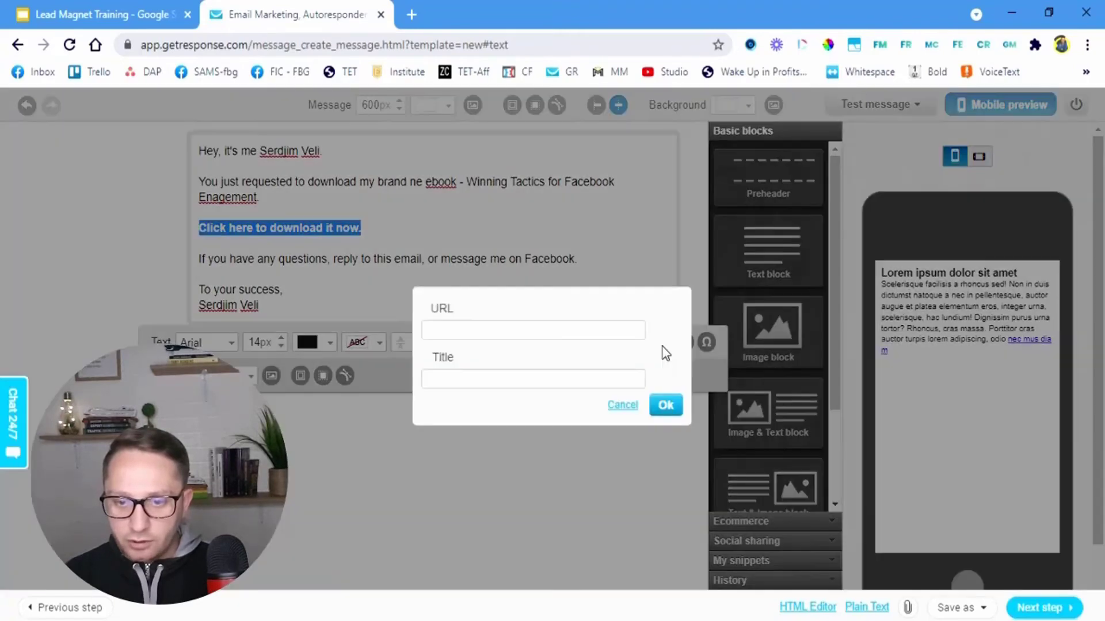
{"action": "left_click", "coordinate": [501, 330]}
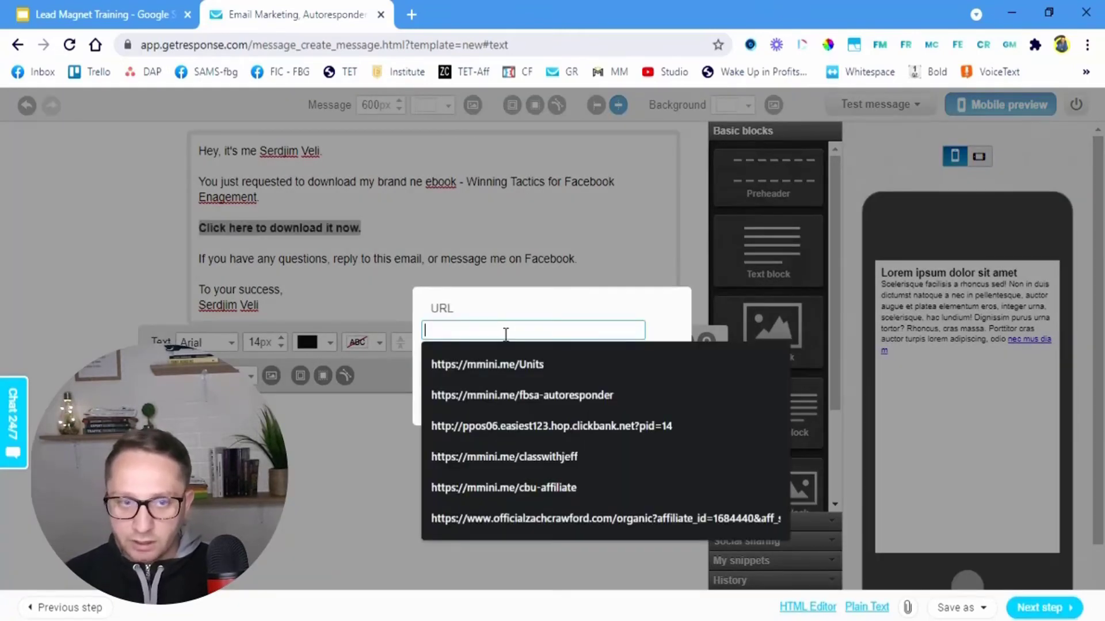
{"action": "left_click", "coordinate": [568, 315]}
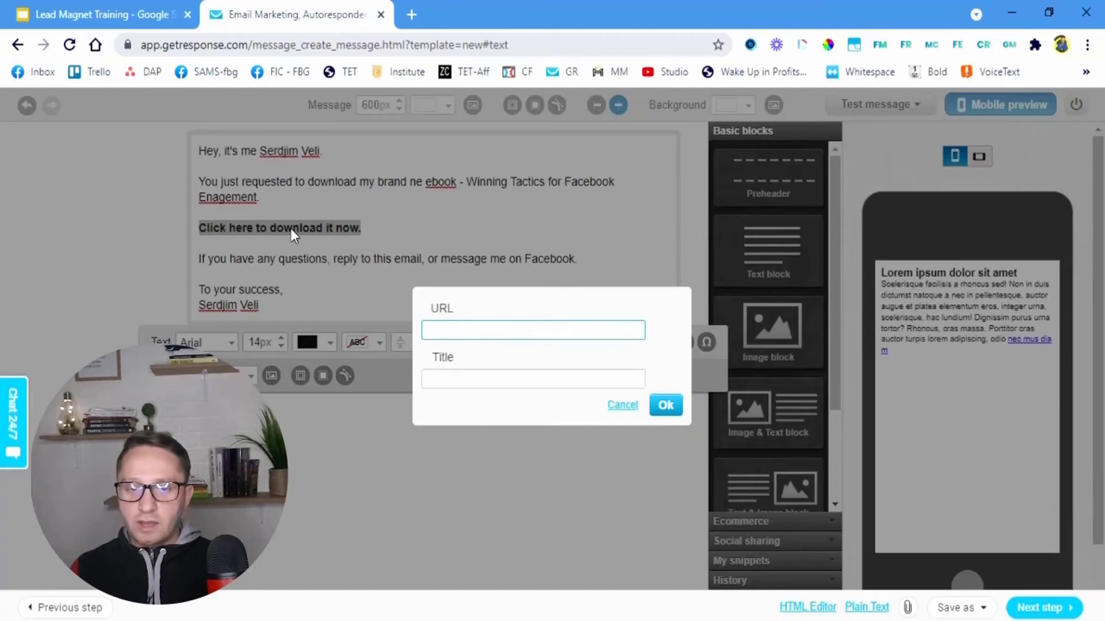
{"action": "type", "text": "#"}
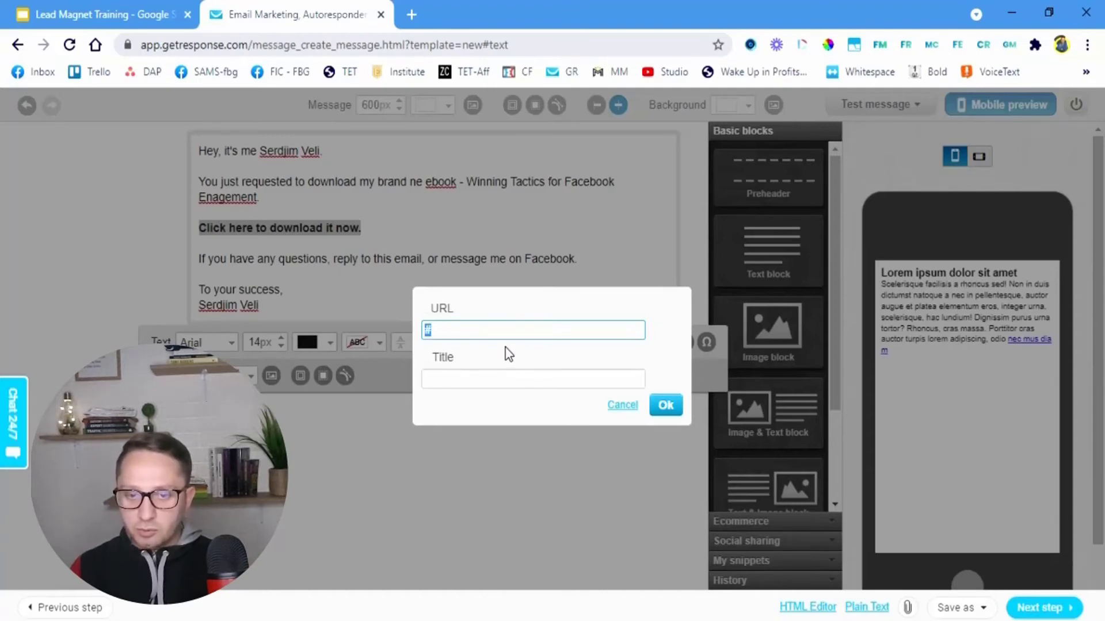
{"action": "left_click", "coordinate": [666, 407]}
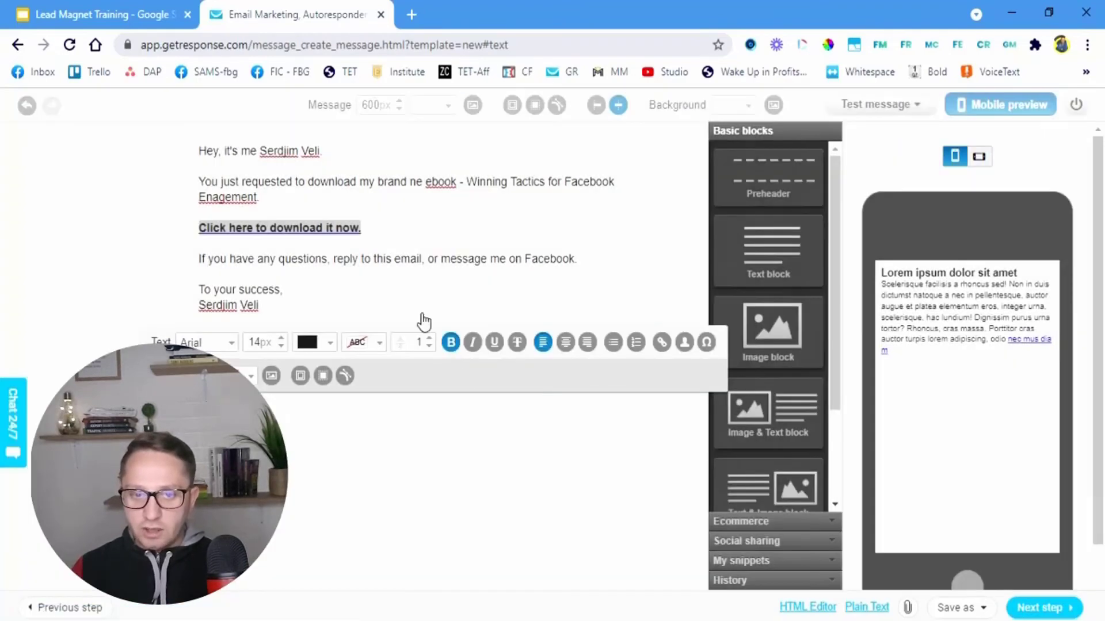
{"action": "left_click", "coordinate": [418, 286]}
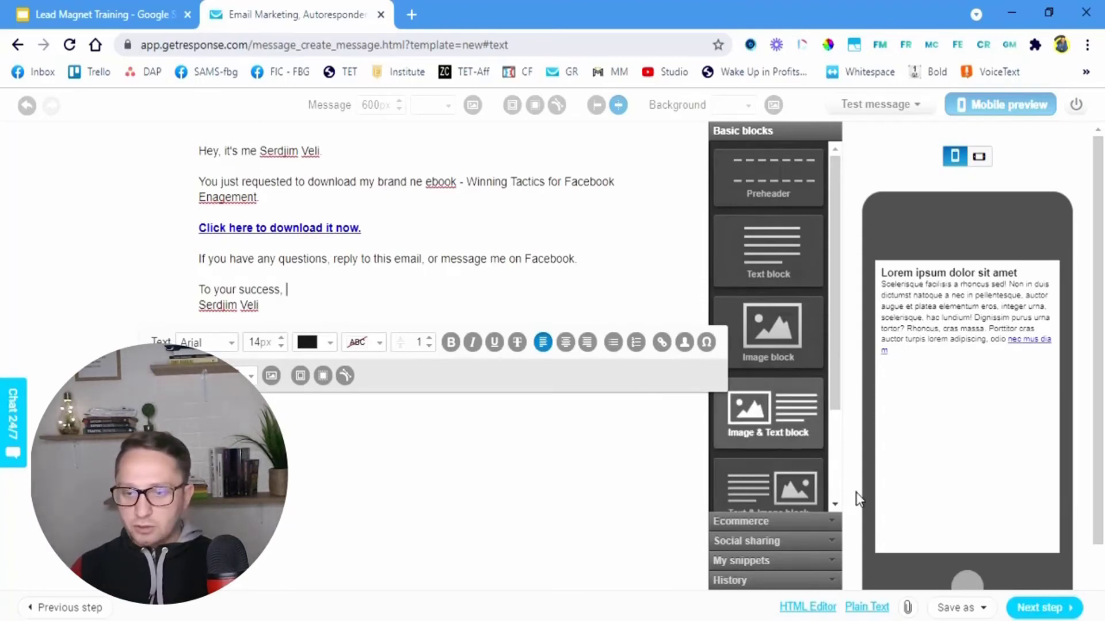
Step: Finish the email design, review the autoresponder settings, and save and publish the autoresponder
{"action": "left_click", "coordinate": [1026, 610]}
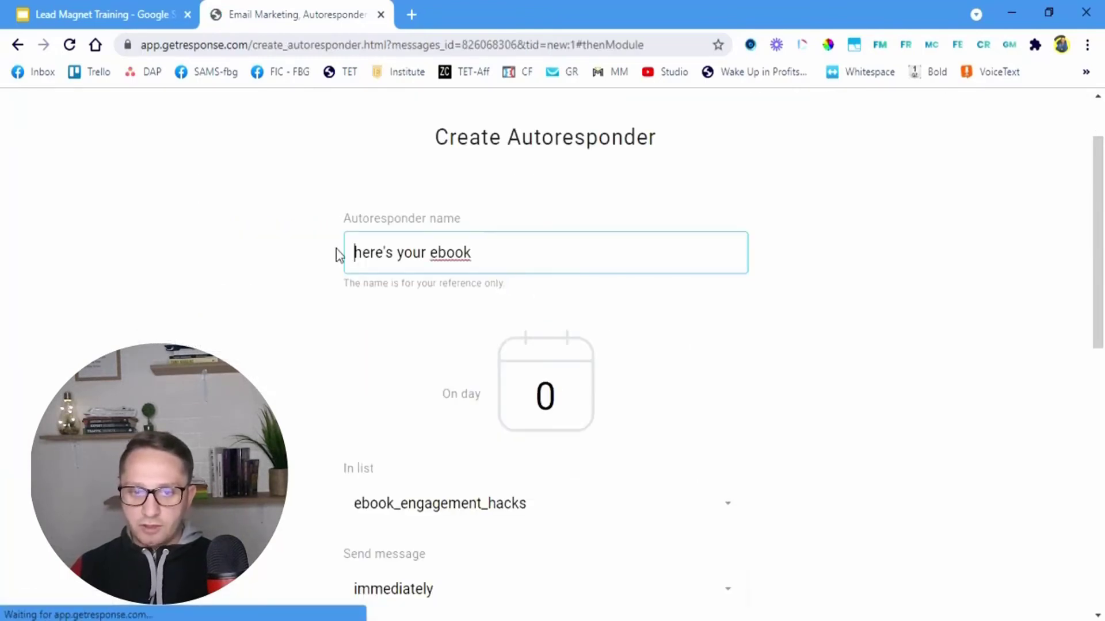
{"action": "scroll", "coordinate": [520, 293], "scroll_direction": "down", "scroll_amount": 4}
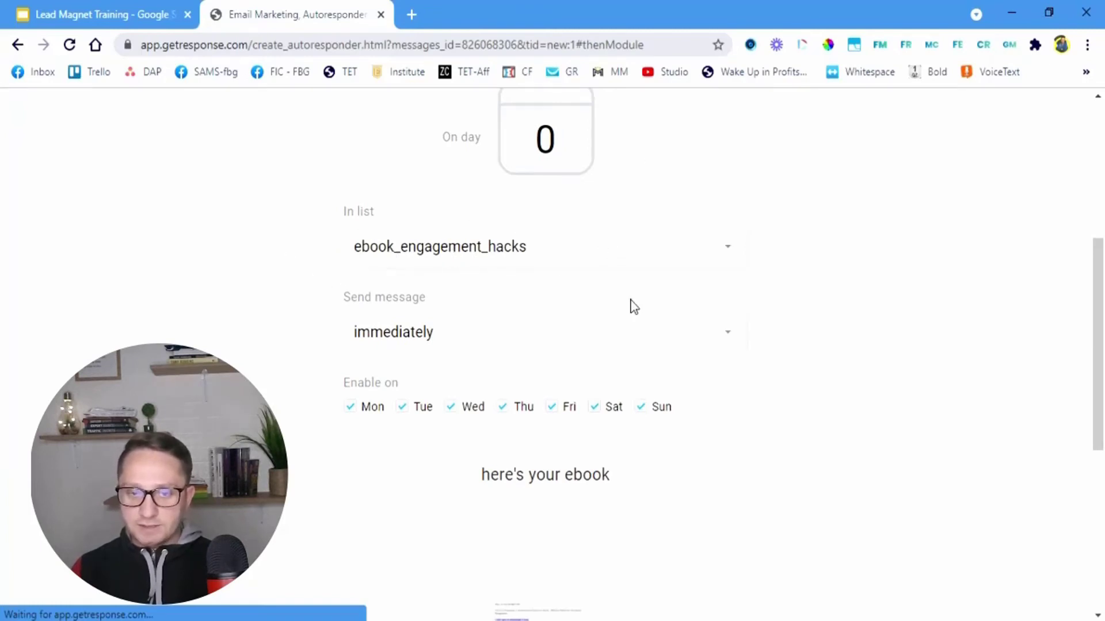
{"action": "scroll", "coordinate": [638, 331], "scroll_direction": "down", "scroll_amount": 4}
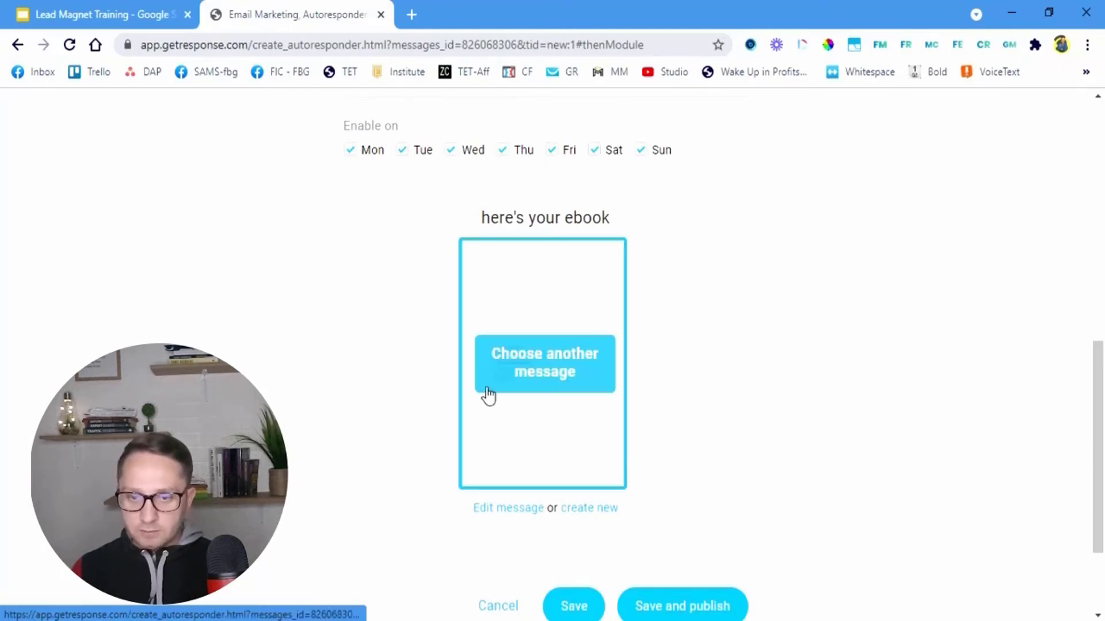
{"action": "scroll", "coordinate": [805, 438], "scroll_direction": "down", "scroll_amount": 3}
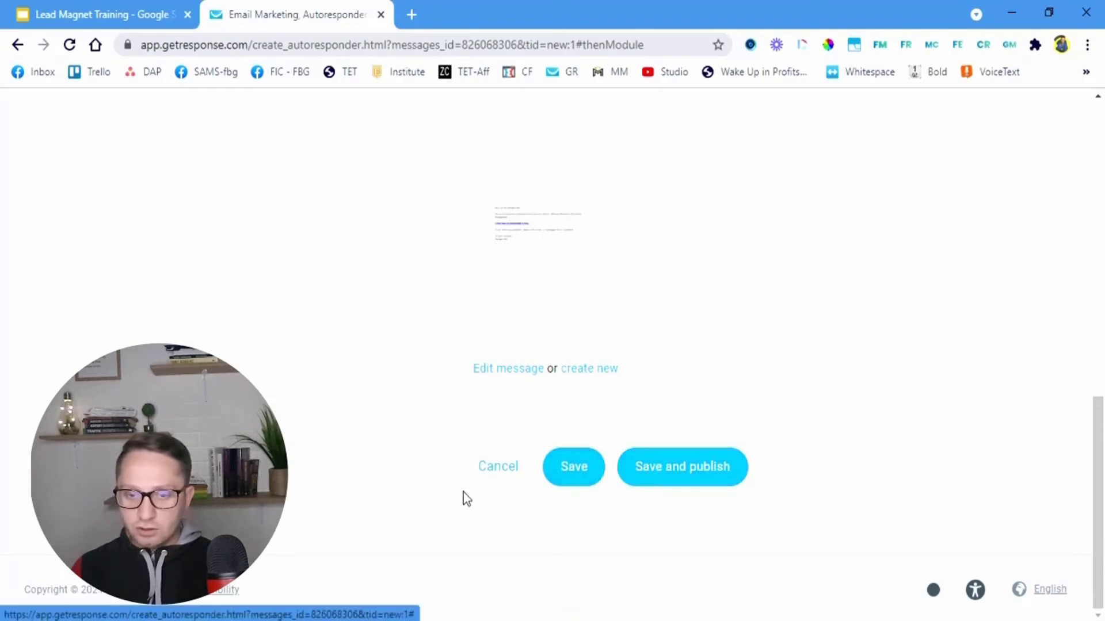
{"action": "left_click", "coordinate": [683, 486]}
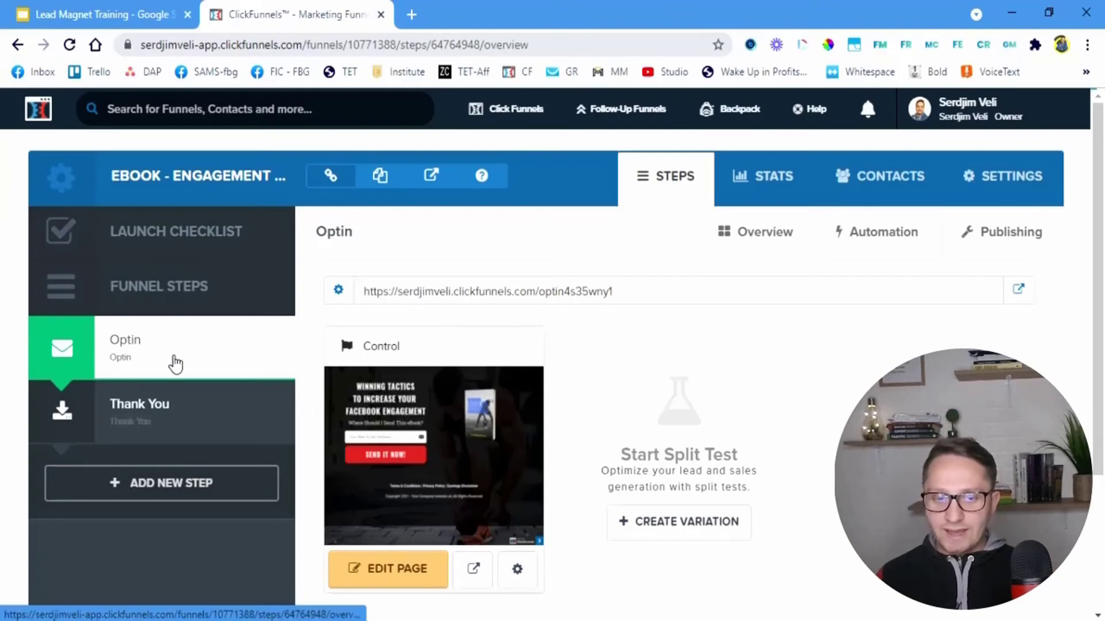
Step: Switch to ClickFunnels, edit the funnel's Optin page and open its email integration settings
{"action": "mouse_move", "coordinate": [249, 371]}
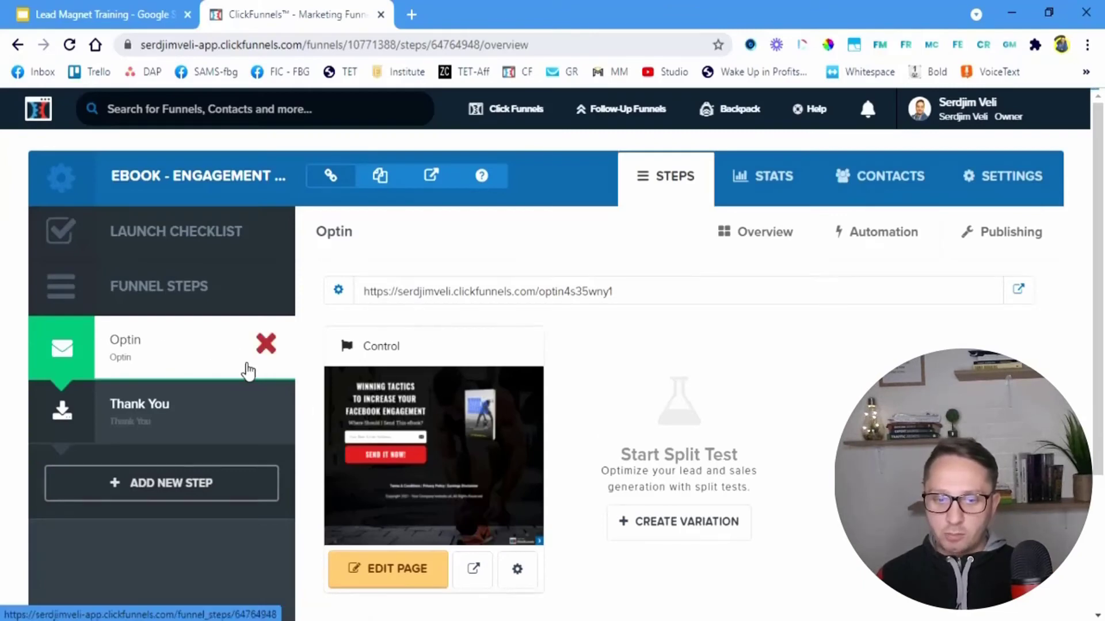
{"action": "left_click", "coordinate": [384, 587]}
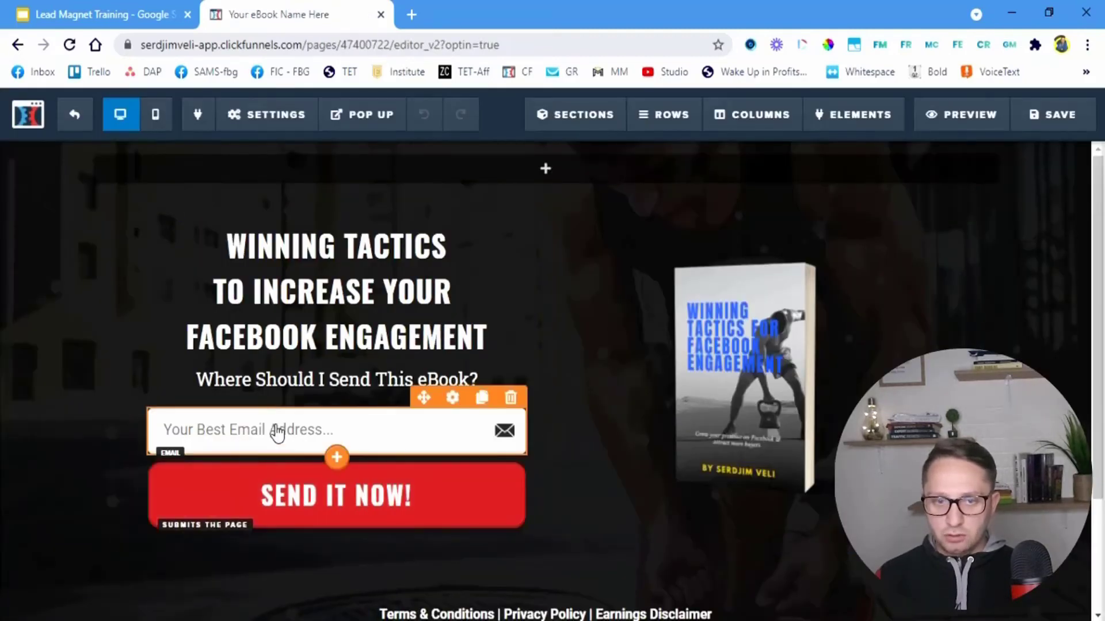
{"action": "mouse_move", "coordinate": [261, 124]}
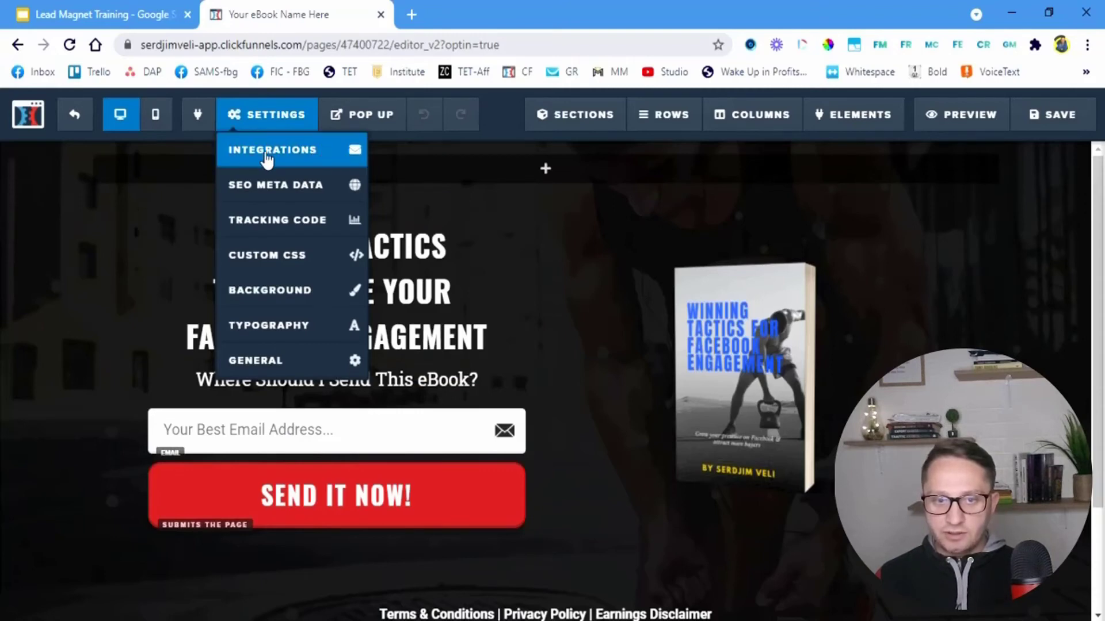
{"action": "left_click", "coordinate": [299, 160]}
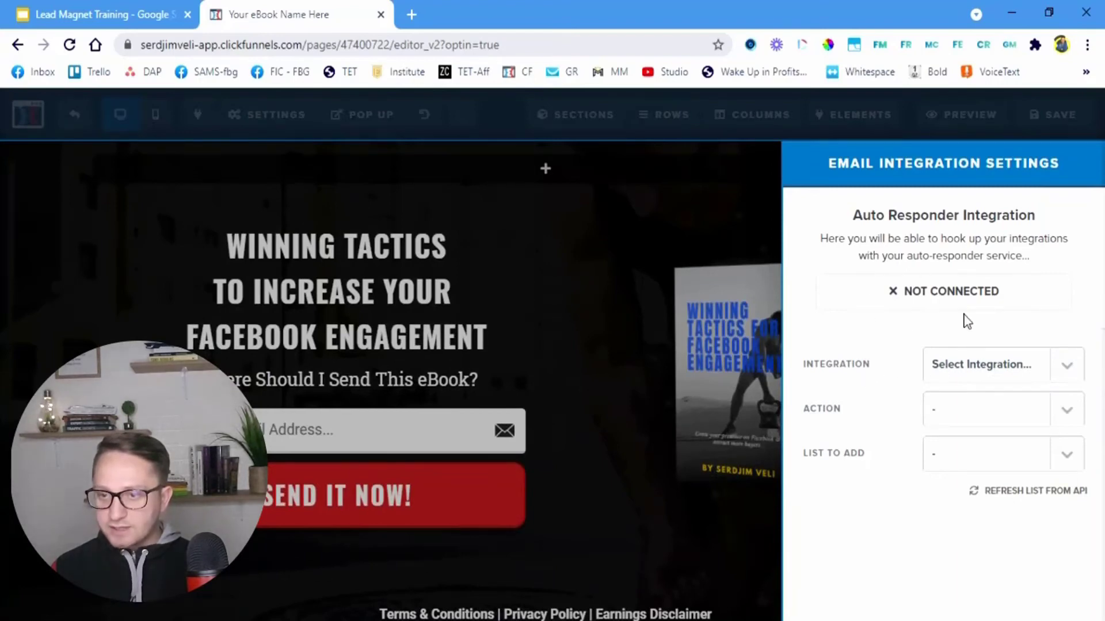
{"action": "left_click_drag", "start_coordinate": [846, 227], "coordinate": [1058, 238]}
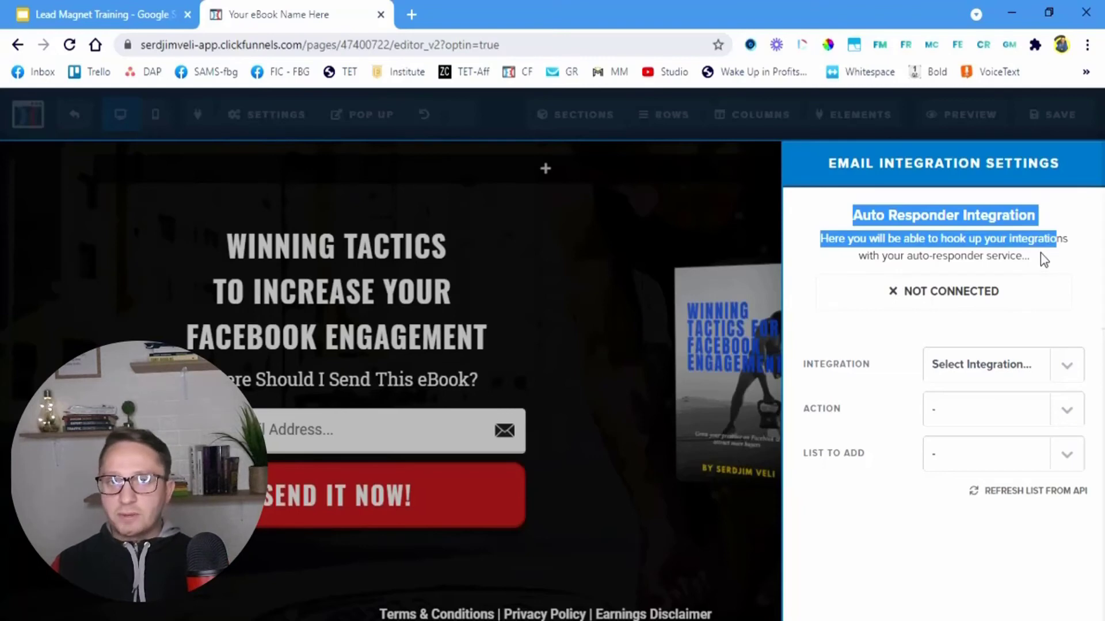
{"action": "left_click", "coordinate": [1011, 252]}
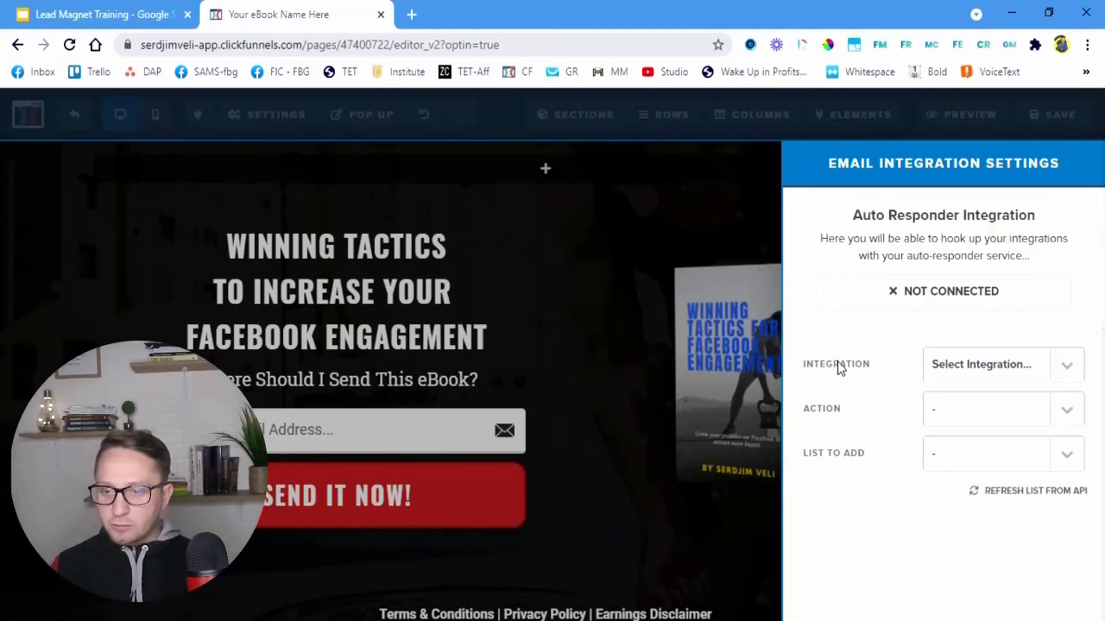
Step: Connect the Optin page to GetResponse with the Add To Campaign action and the ebook_engagement_hacks list, and save the page
{"action": "left_click", "coordinate": [1002, 374]}
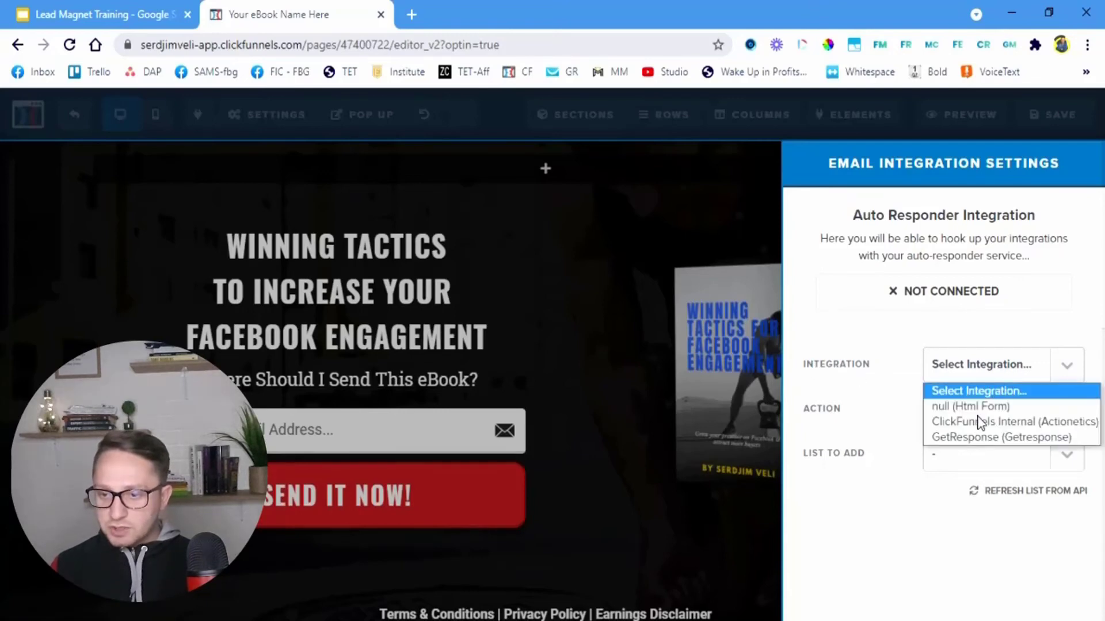
{"action": "left_click", "coordinate": [975, 439]}
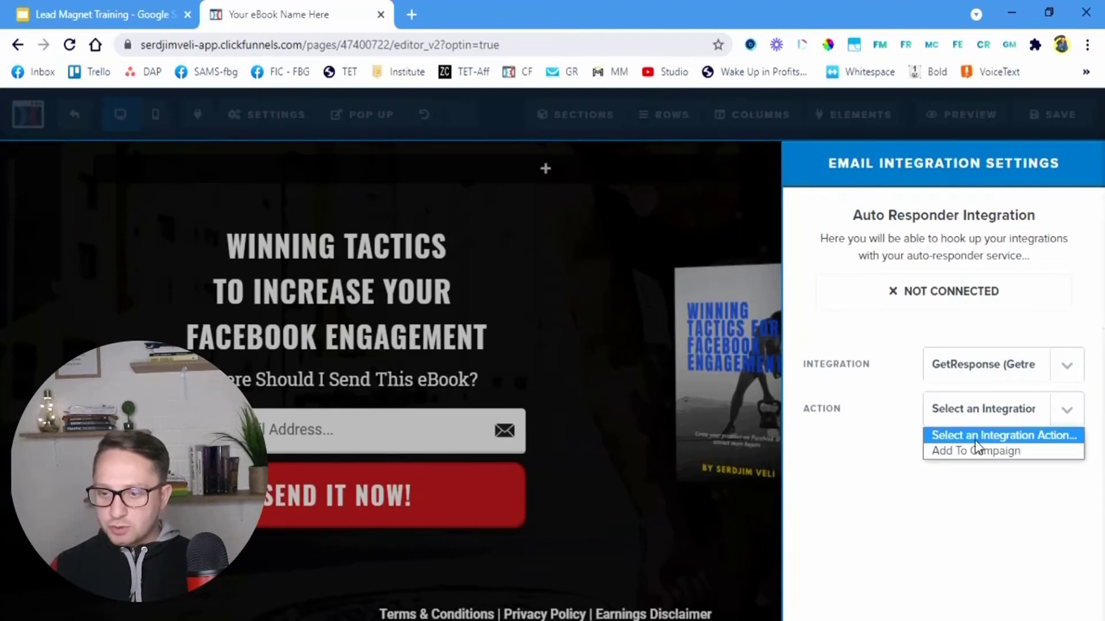
{"action": "left_click", "coordinate": [968, 451]}
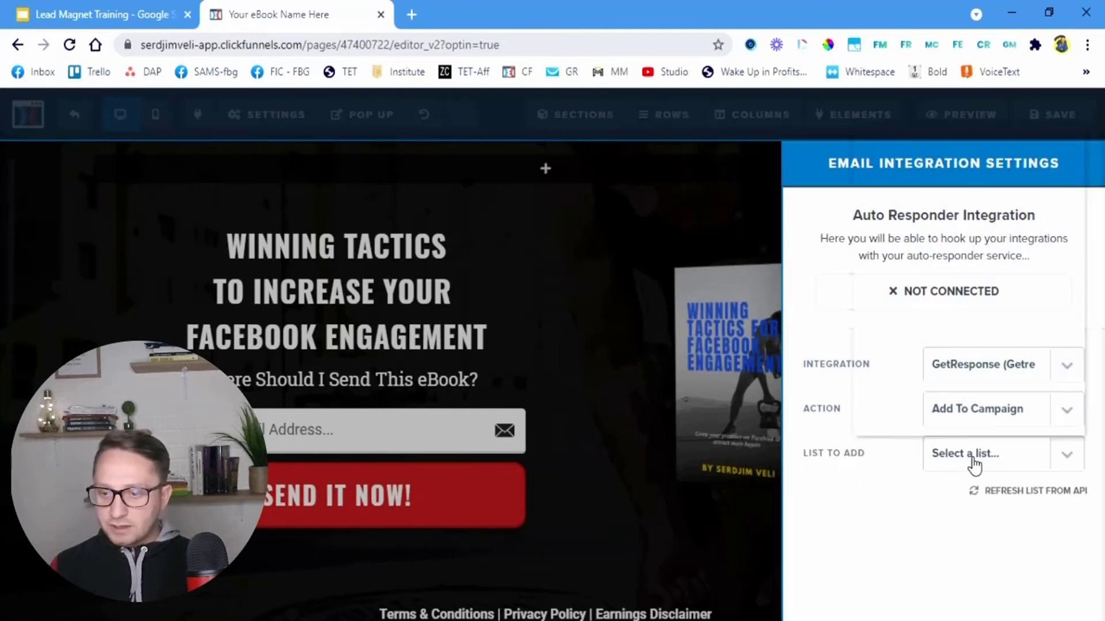
{"action": "left_click", "coordinate": [975, 461]}
{"action": "scroll", "coordinate": [972, 397], "scroll_direction": "down", "scroll_amount": 1}
{"action": "scroll", "coordinate": [921, 354], "scroll_direction": "up", "scroll_amount": 1}
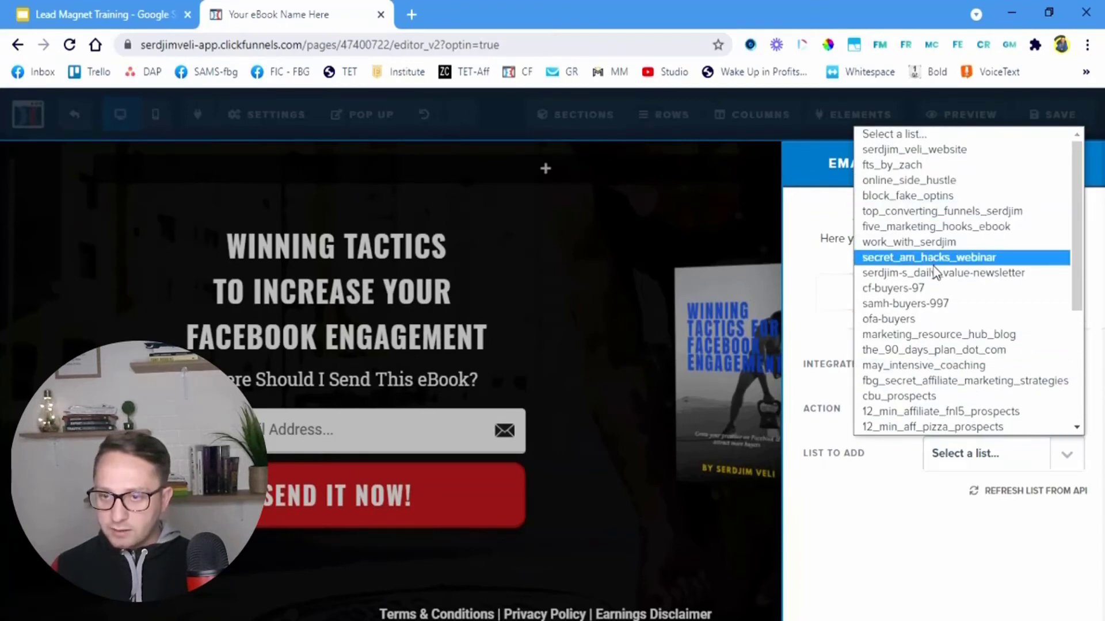
{"action": "scroll", "coordinate": [933, 267], "scroll_direction": "down", "scroll_amount": 4}
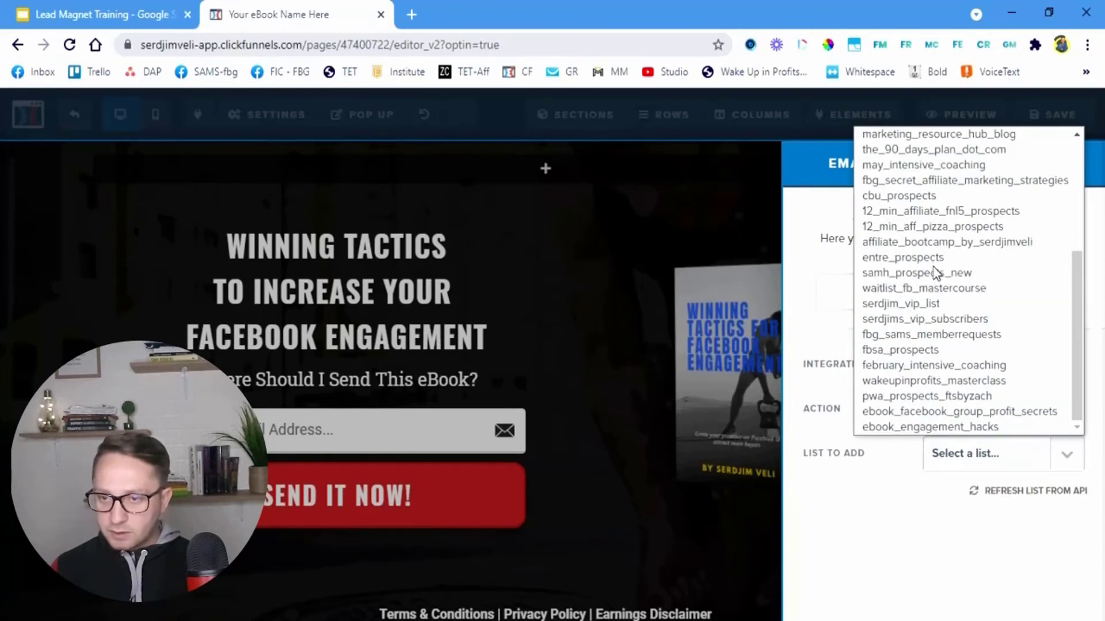
{"action": "left_click", "coordinate": [925, 427]}
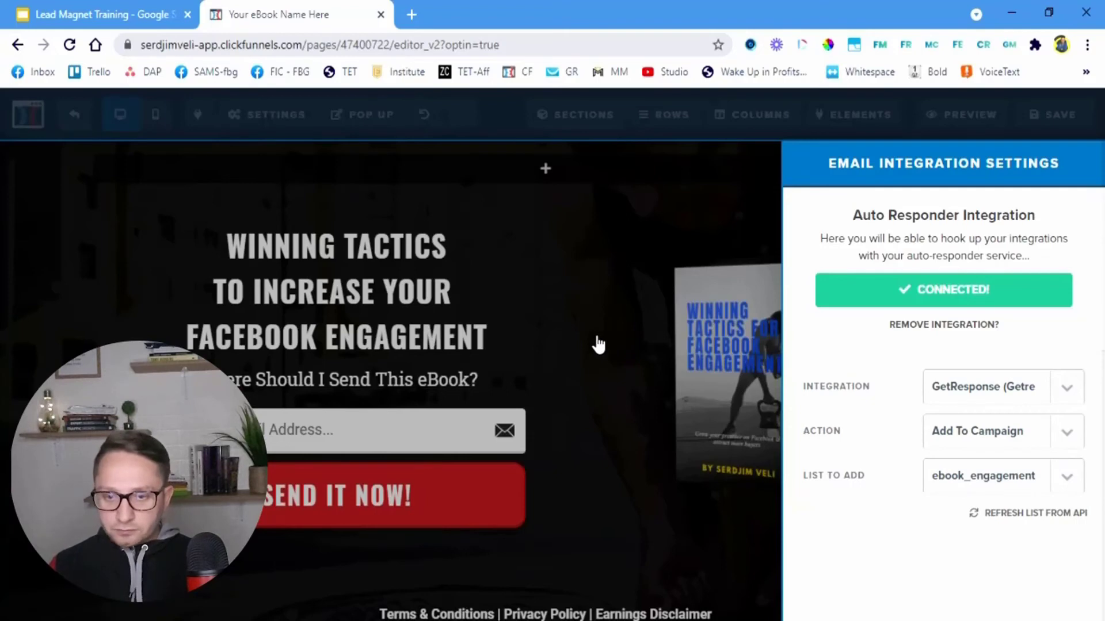
{"action": "left_click", "coordinate": [554, 286]}
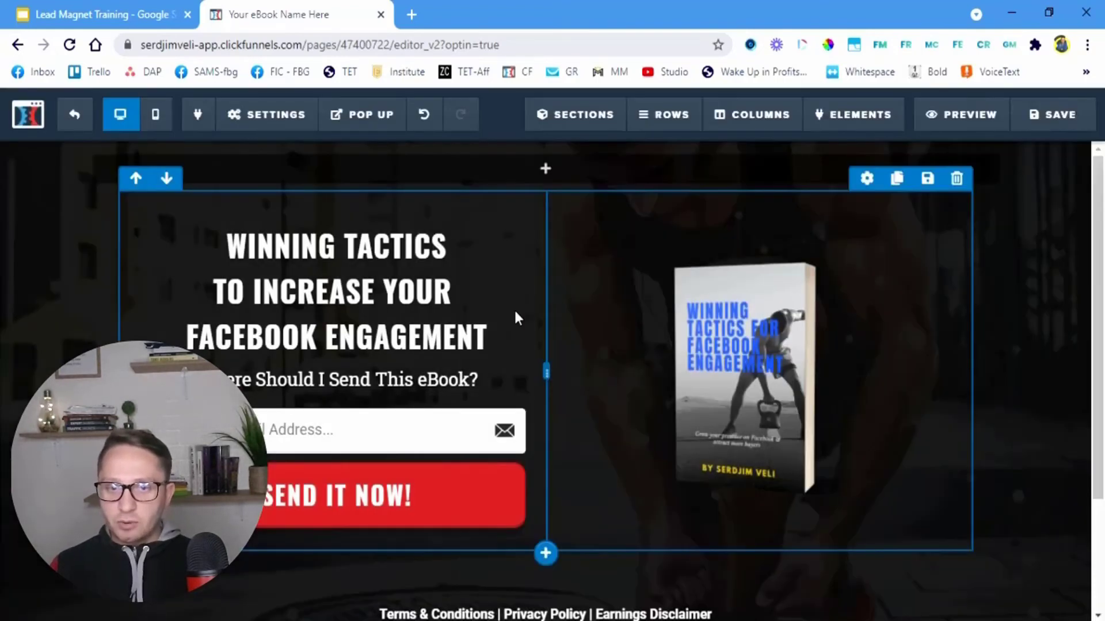
{"action": "left_click", "coordinate": [1081, 127]}
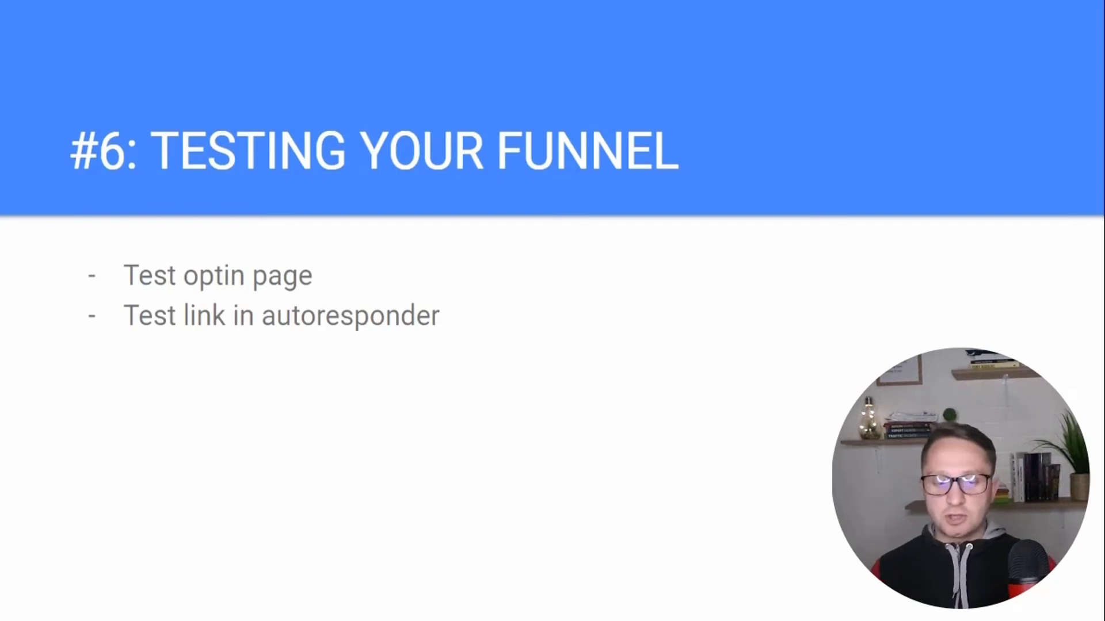
Step: Exit the slideshow, return to the ClickFunnels funnel and open the live Optin page from its URL for testing
{"action": "key", "text": "Escape"}
{"action": "left_click", "coordinate": [309, 7]}
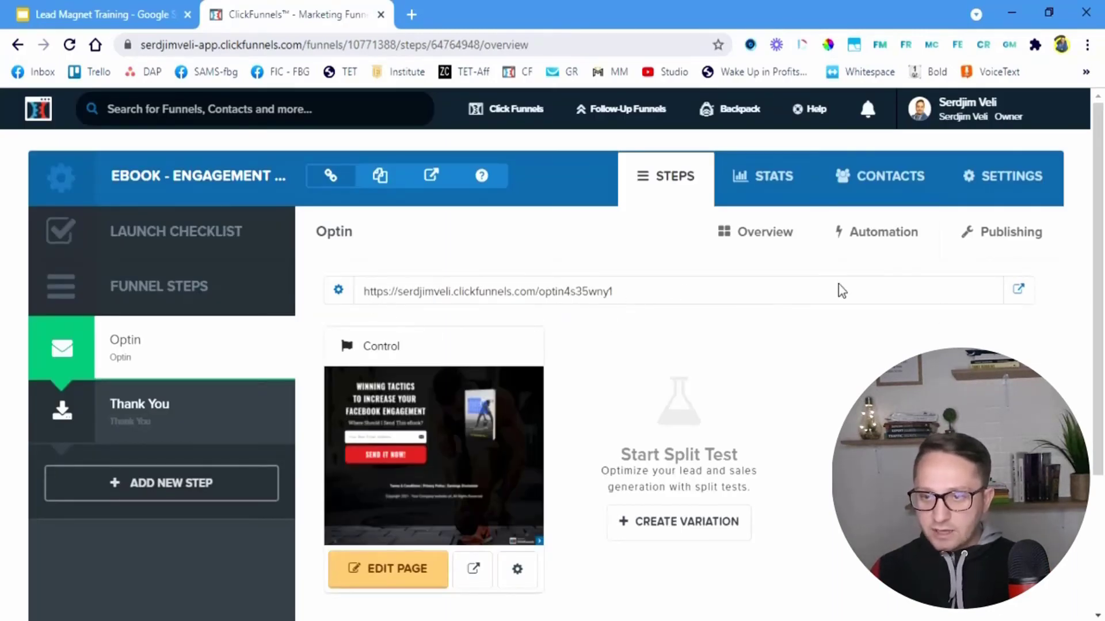
{"action": "left_click", "coordinate": [1018, 291]}
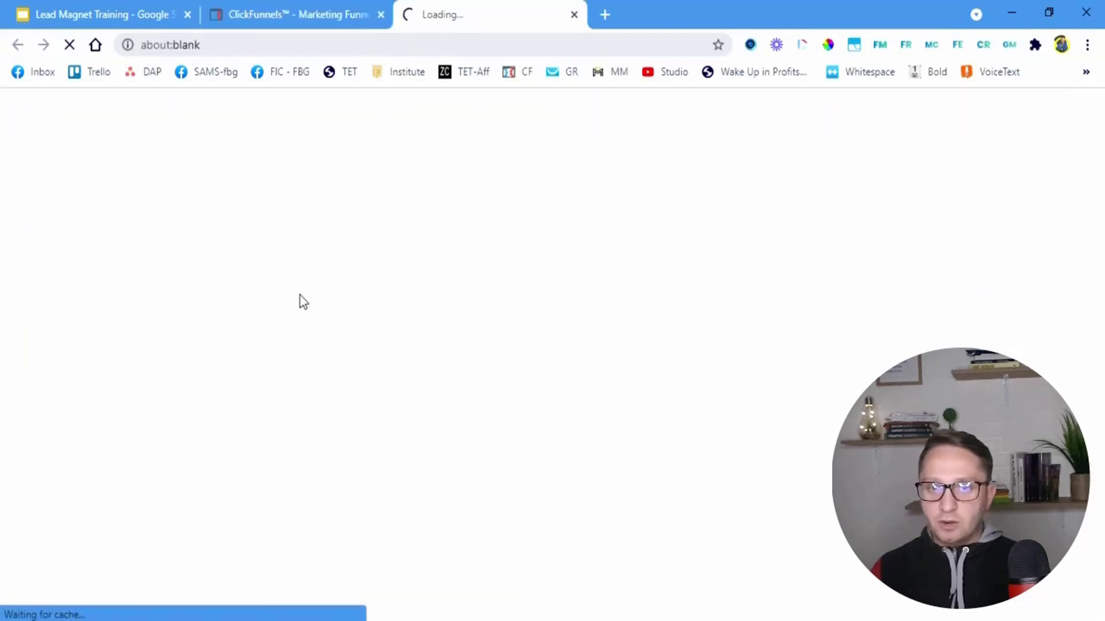
{"action": "left_click", "coordinate": [420, 38]}
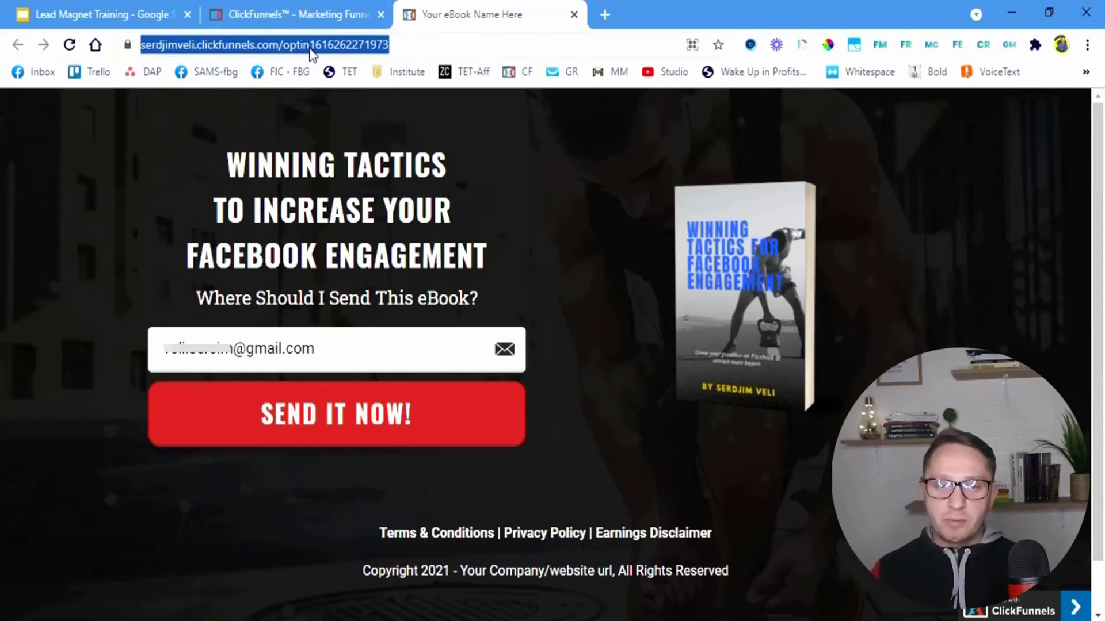
Step: Submit the optin form with the test e-mail address and open the eBook download from the thank you page
{"action": "left_click", "coordinate": [333, 349]}
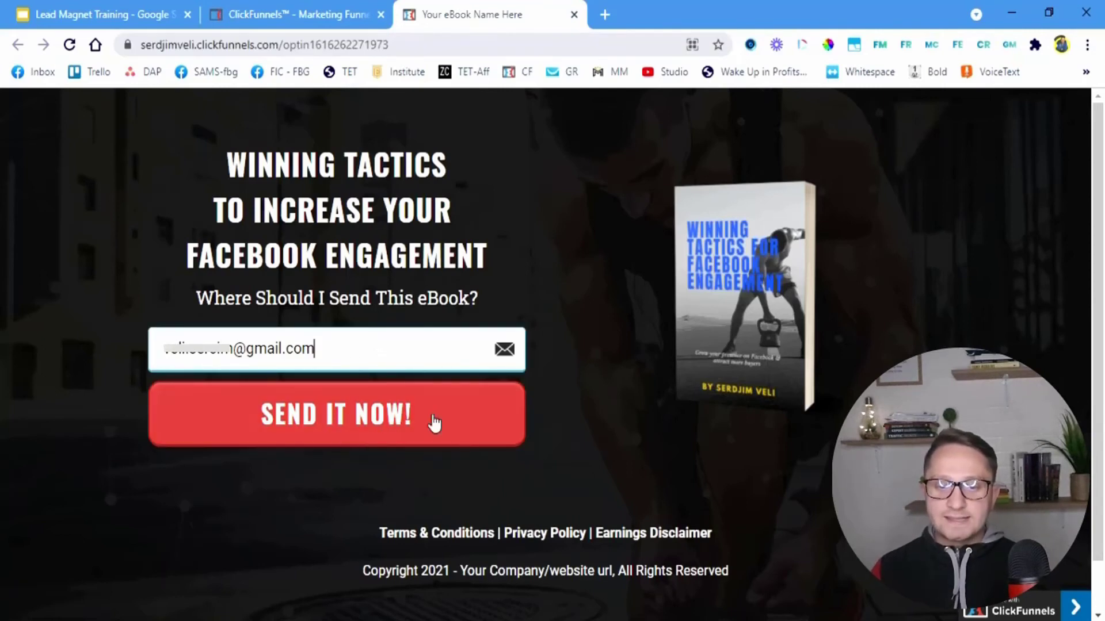
{"action": "left_click", "coordinate": [350, 423]}
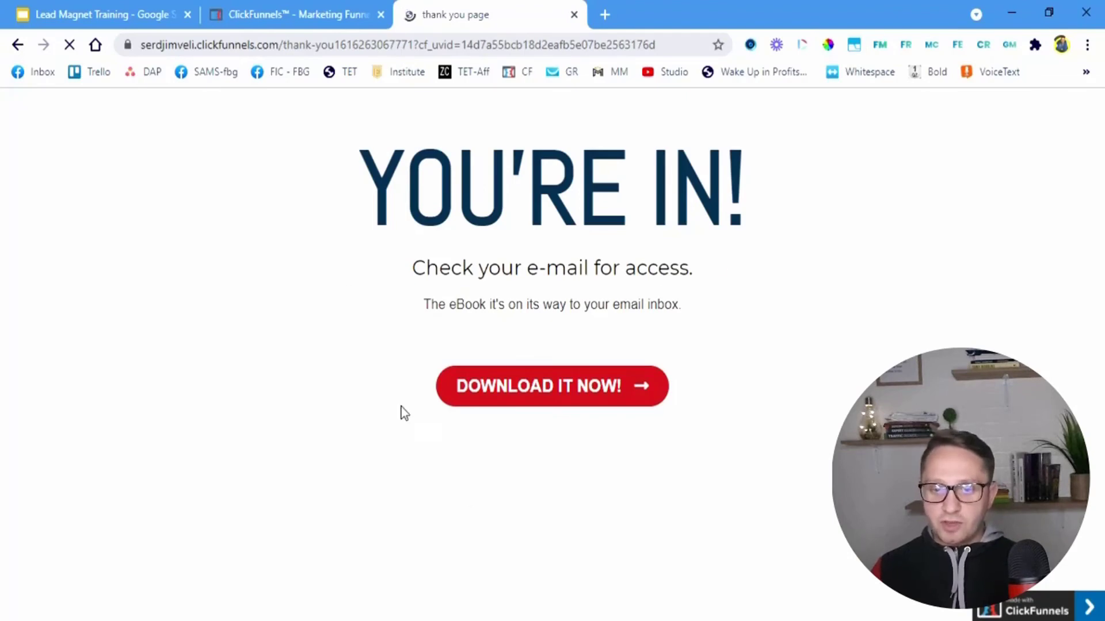
{"action": "left_click", "coordinate": [566, 390]}
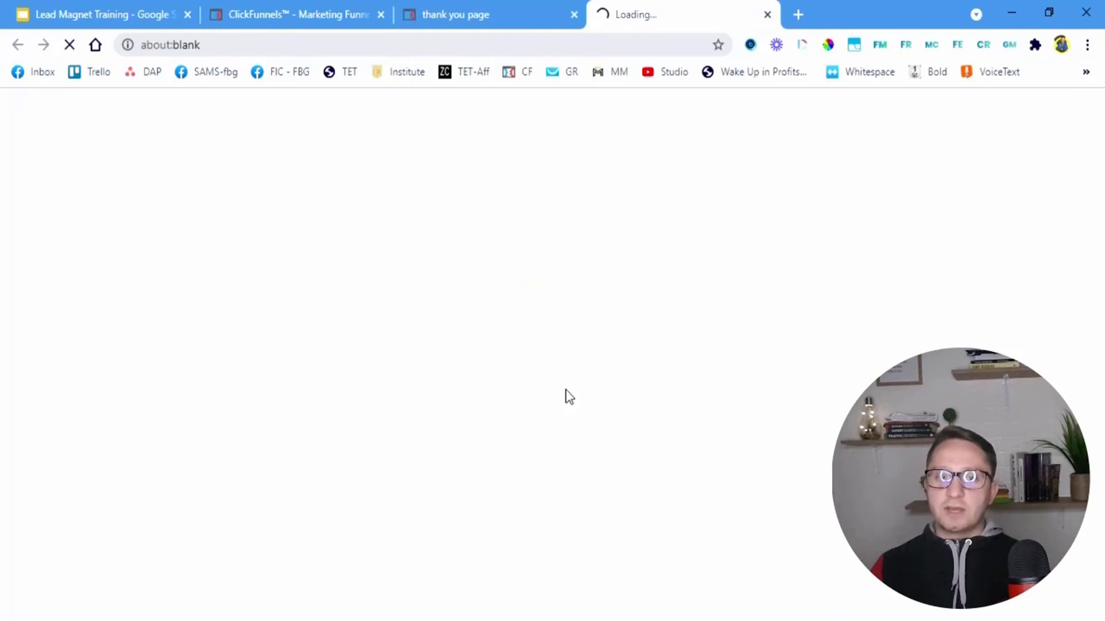